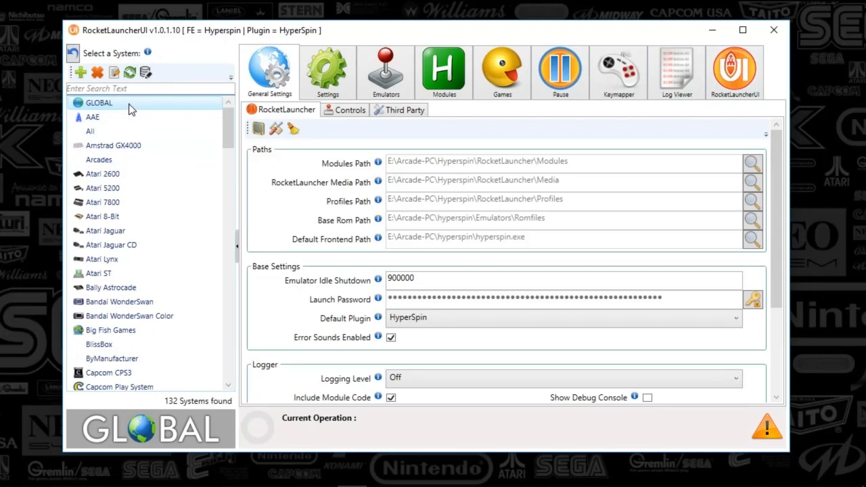
# Look through the AAE, Arcades and Atari 7800 entries in the system list, and return to the GLOBAL system
pyautogui.click(106, 115)
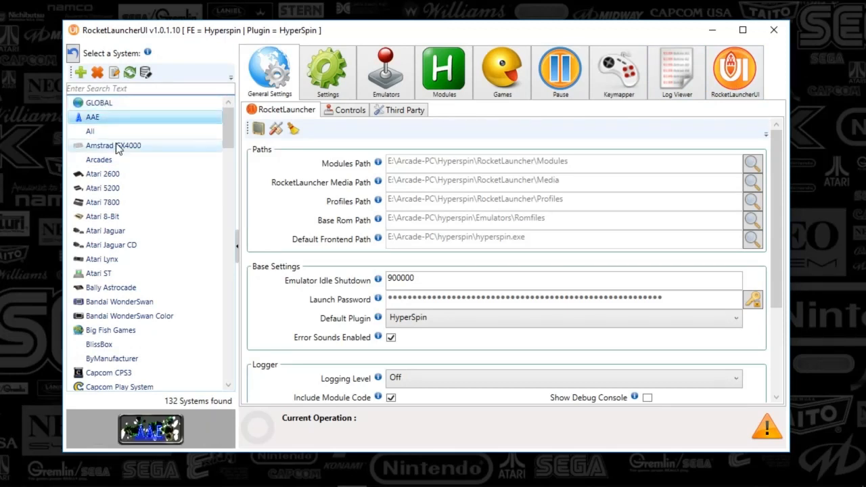
pyautogui.click(99, 105)
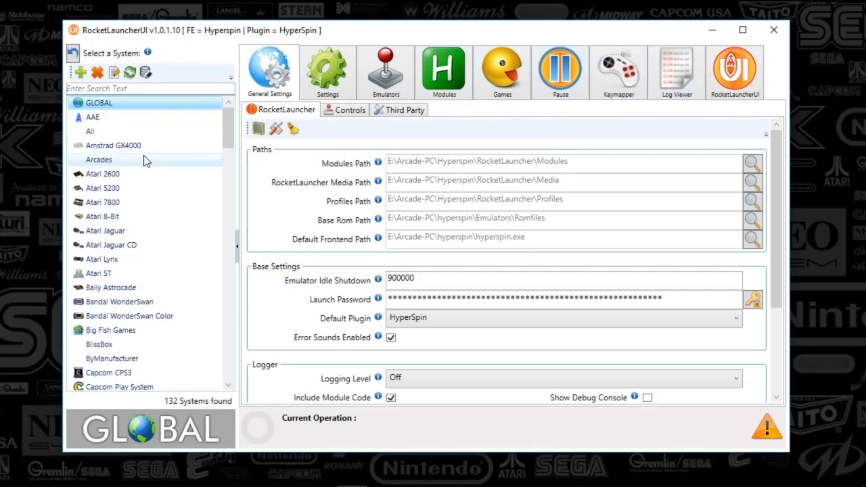
pyautogui.click(93, 119)
pyautogui.click(99, 160)
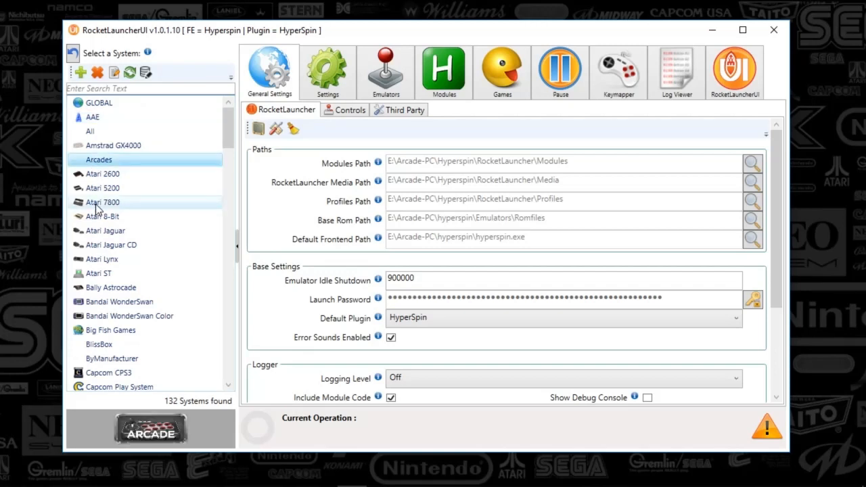
pyautogui.click(96, 204)
pyautogui.click(103, 107)
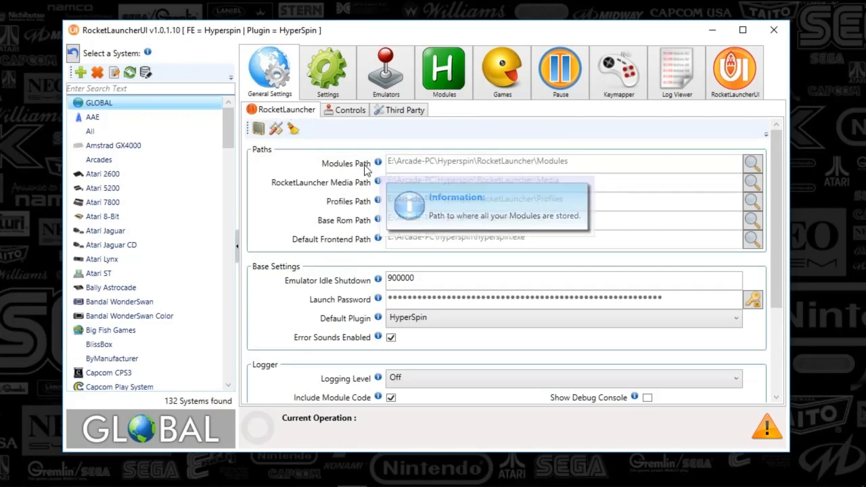
# Switch to File Explorer and open the parent RocketLauncher folder
pyautogui.moveTo(702, 480)
pyautogui.click(676, 474)
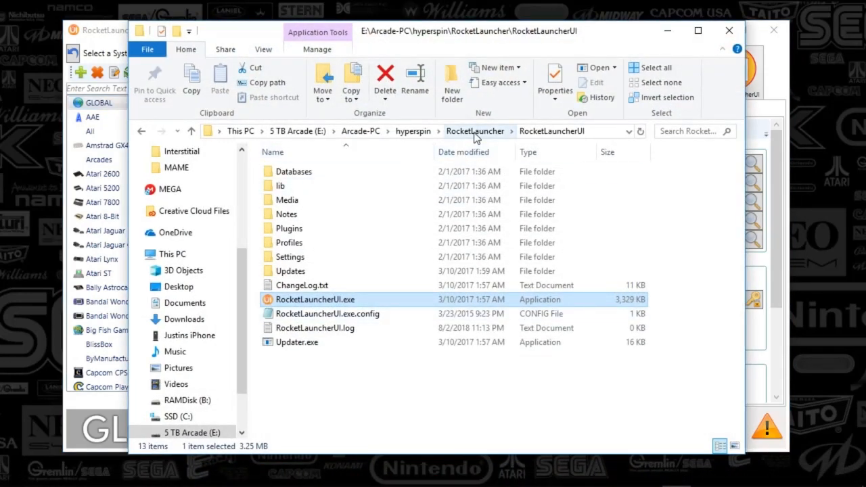
pyautogui.click(475, 130)
# Resize and arrange the File Explorer and RocketLauncherUI windows side by side so the paths and folders can be compared
pyautogui.moveTo(254, 38); pyautogui.dragTo(382, 31)
pyautogui.moveTo(258, 57); pyautogui.dragTo(352, 75)
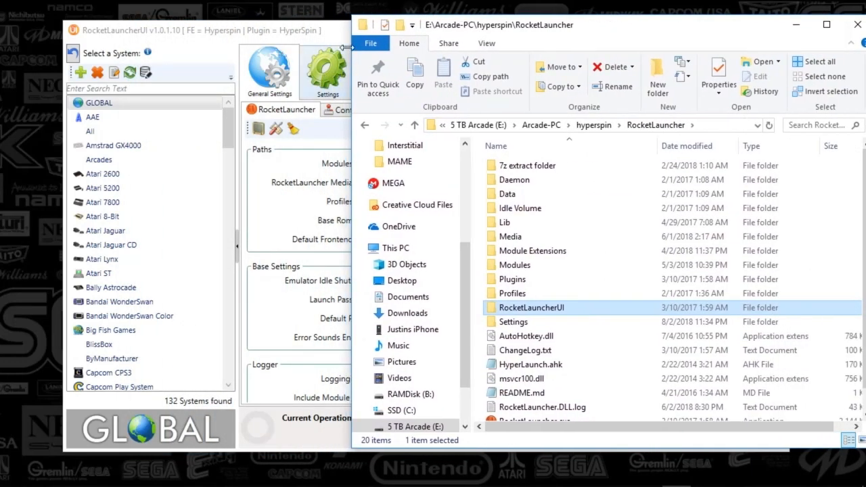
pyautogui.moveTo(313, 30); pyautogui.dragTo(256, 34)
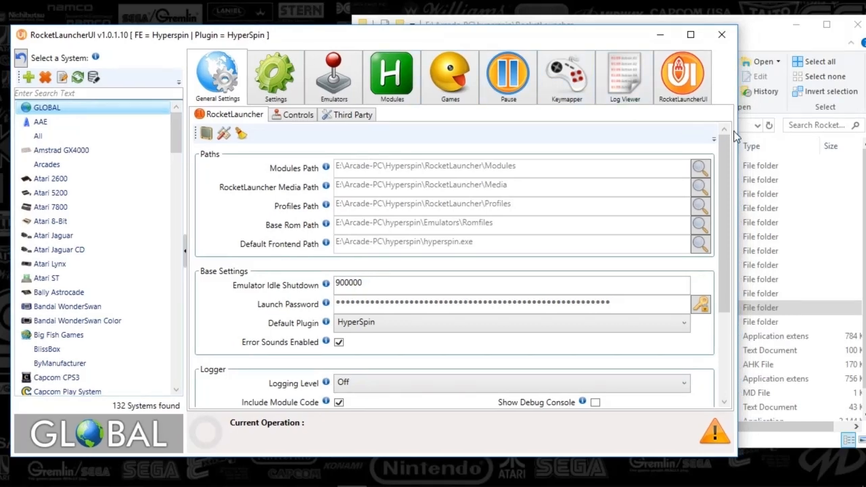
pyautogui.moveTo(738, 138); pyautogui.dragTo(615, 144)
pyautogui.click(654, 33)
pyautogui.moveTo(655, 32); pyautogui.dragTo(775, 37)
pyautogui.click(416, 34)
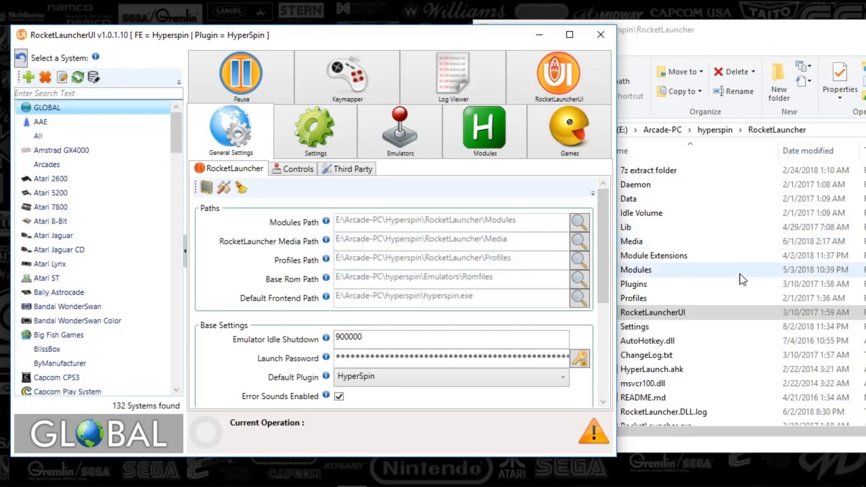
# Select the Modules folder, narrow the File Explorer window, and bring RocketLauncherUI back to the front
pyautogui.click(706, 272)
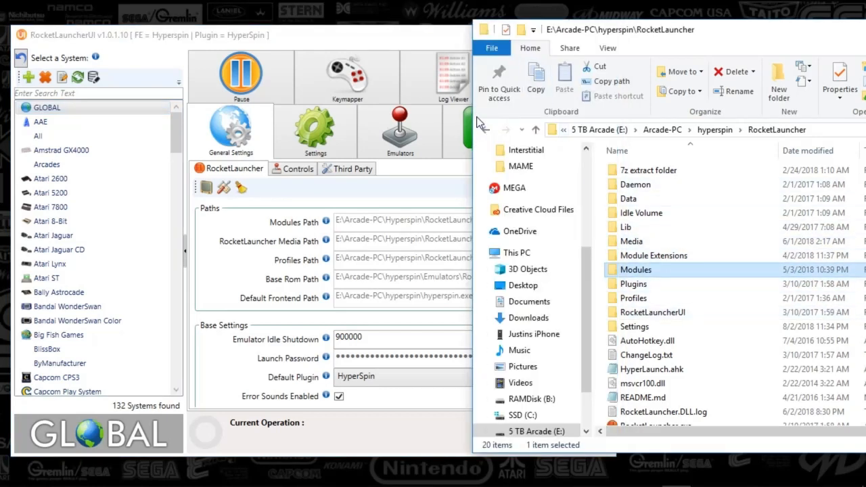
pyautogui.moveTo(469, 118); pyautogui.dragTo(567, 137)
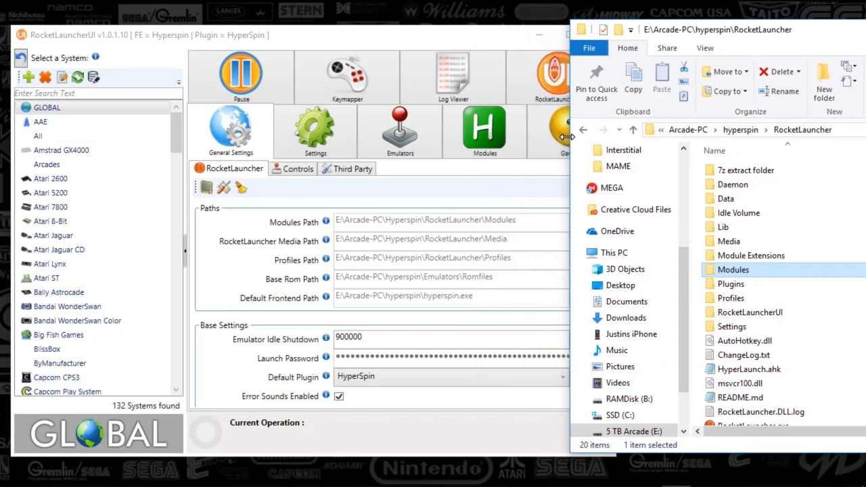
pyautogui.click(500, 34)
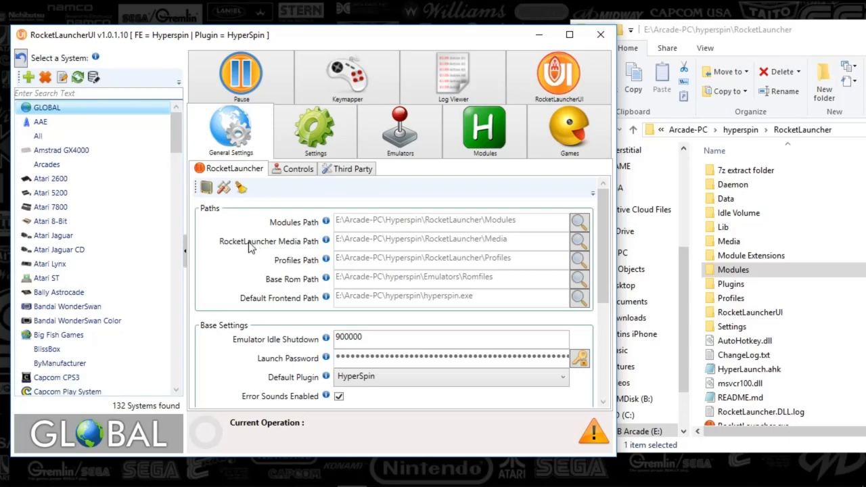
# View the folder chooser for the Profiles Path and close it without changing the path
pyautogui.moveTo(373, 252)
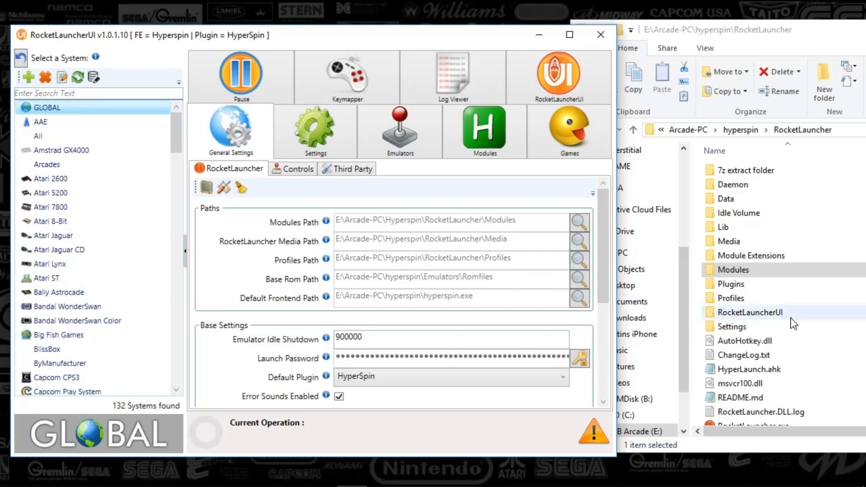
pyautogui.click(580, 260)
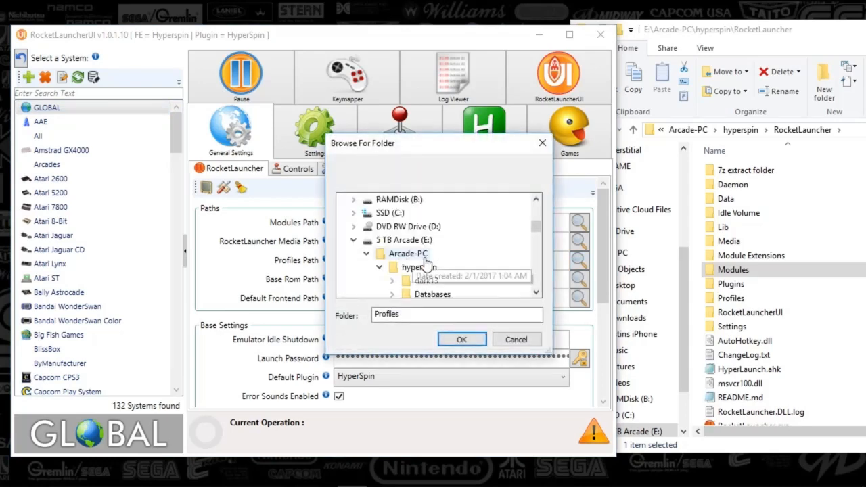
pyautogui.click(542, 144)
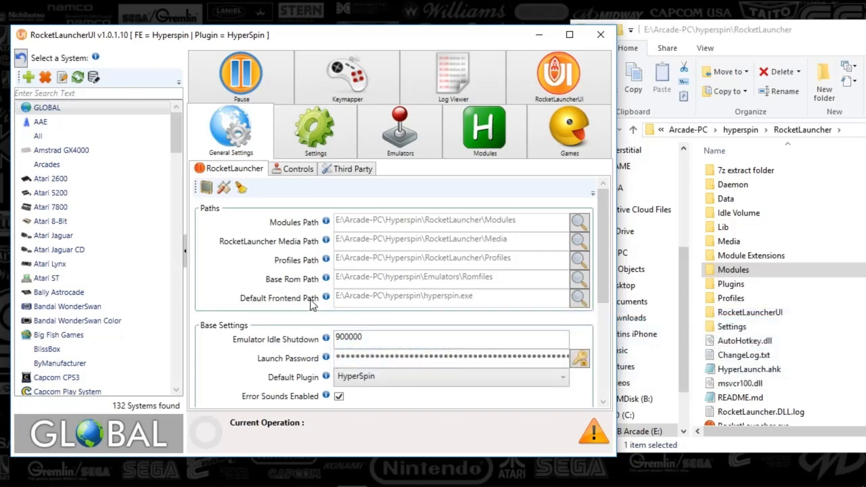
# Examine the Default Frontend Path and Base Settings, including the frontends offered for the Default Plugin
pyautogui.moveTo(324, 298)
pyautogui.moveTo(602, 260); pyautogui.dragTo(611, 334)
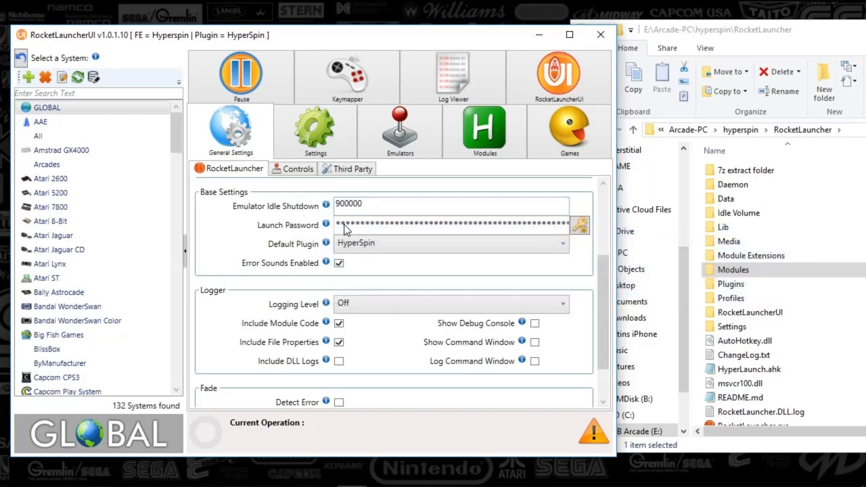
pyautogui.moveTo(330, 230)
pyautogui.moveTo(328, 248)
pyautogui.click(350, 248)
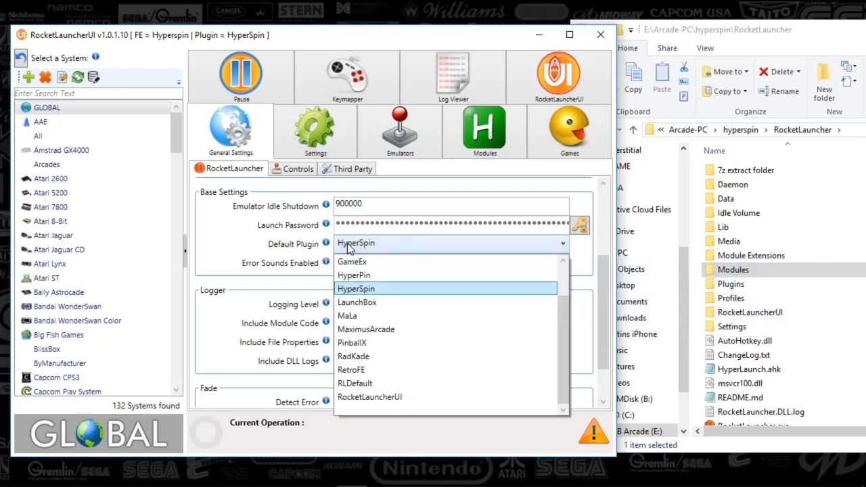
pyautogui.click(350, 248)
# Compare the Default Frontend Path with the Default Plugin choices, leaving the plugin on HyperSpin
pyautogui.moveTo(600, 304); pyautogui.dragTo(605, 251)
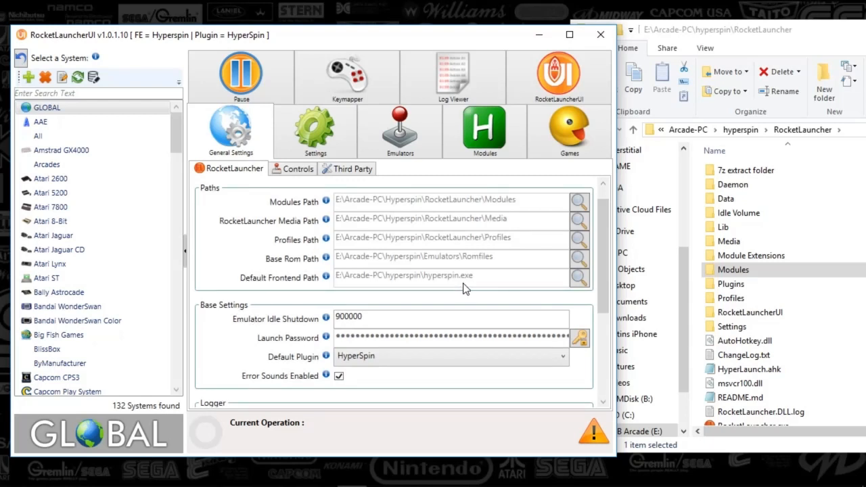
pyautogui.click(348, 359)
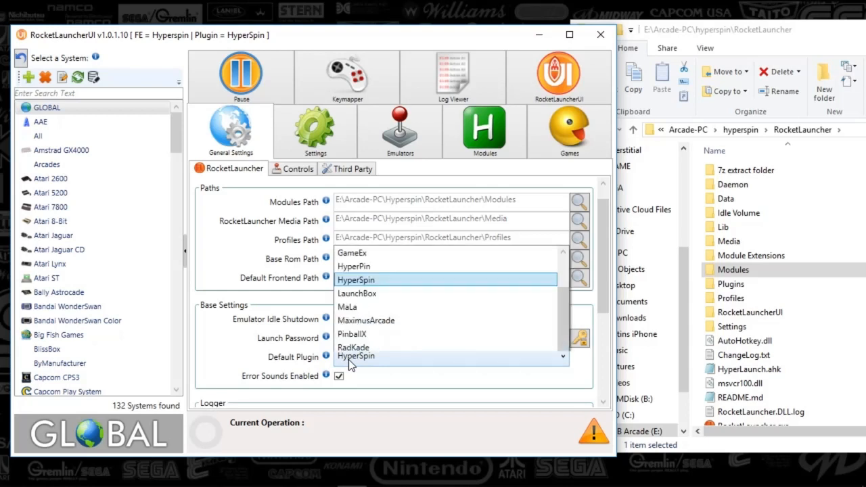
pyautogui.click(348, 359)
pyautogui.click(349, 359)
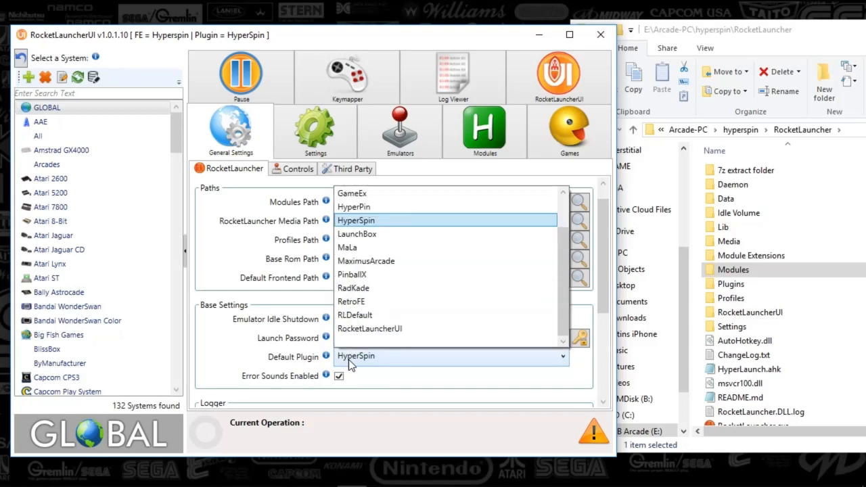
pyautogui.click(349, 360)
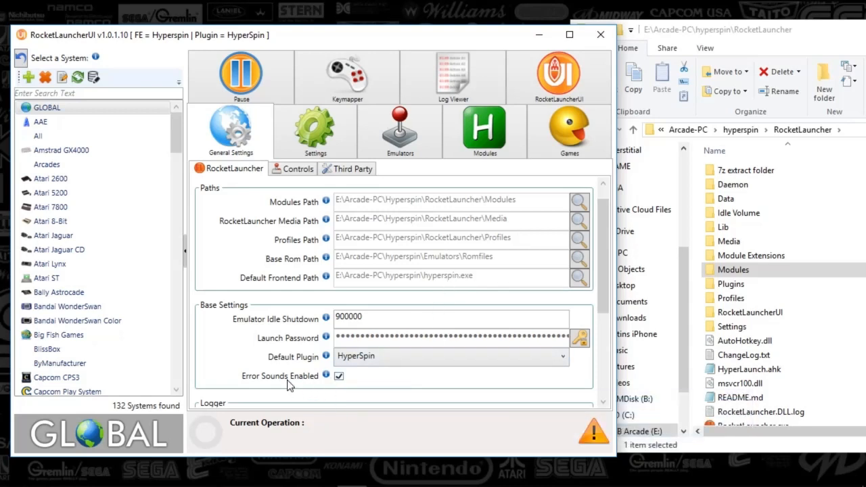
# Review the Logger section and its available logging levels, keeping Logging Level set to Off
pyautogui.moveTo(604, 291); pyautogui.dragTo(617, 374)
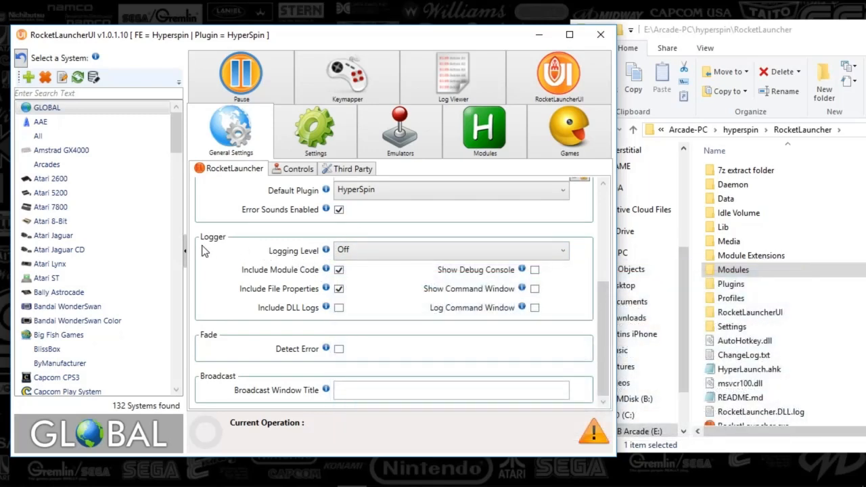
pyautogui.click(346, 259)
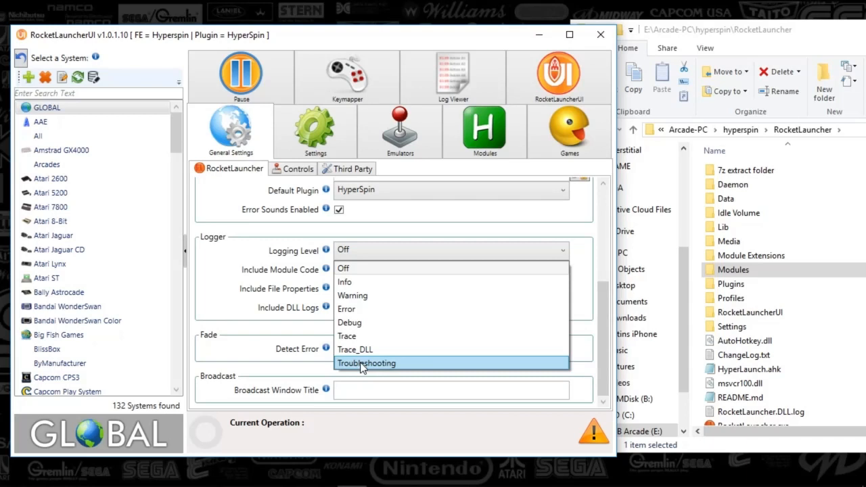
pyautogui.click(294, 258)
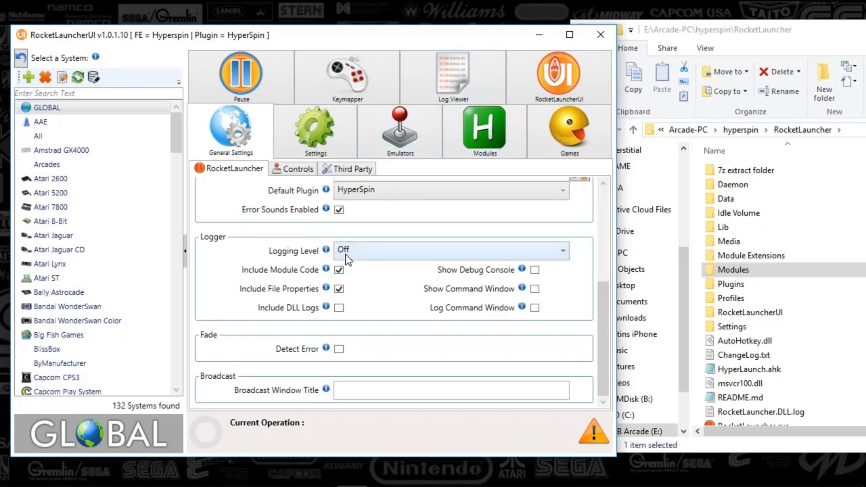
pyautogui.moveTo(321, 257)
pyautogui.click(343, 255)
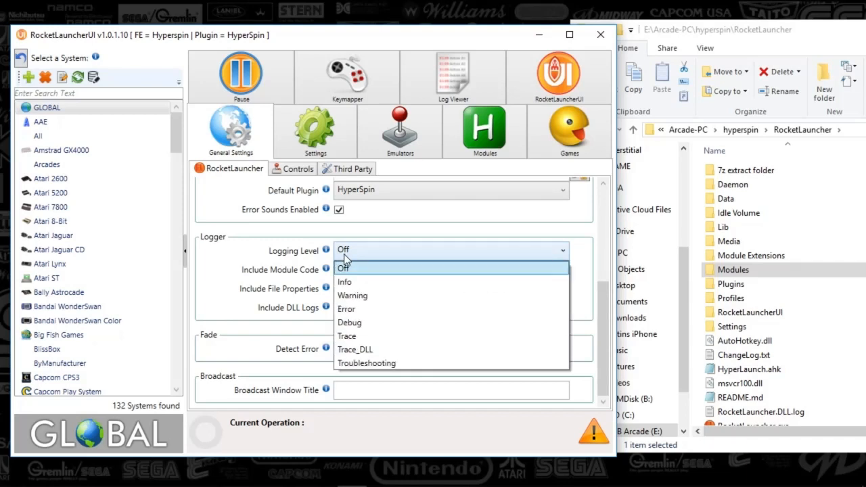
pyautogui.click(280, 253)
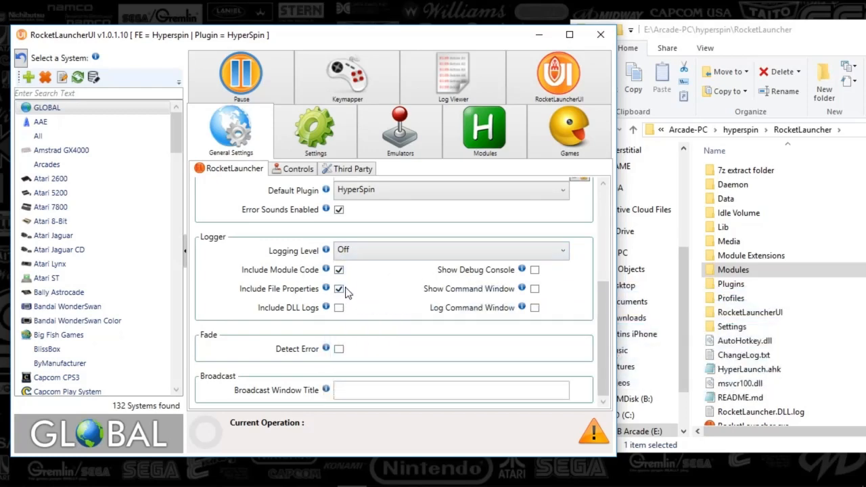
# Open the global Controls settings and widen the RocketLauncherUI window to view the Exit Script Key and navigation keys
pyautogui.scroll(2, 353, 319)
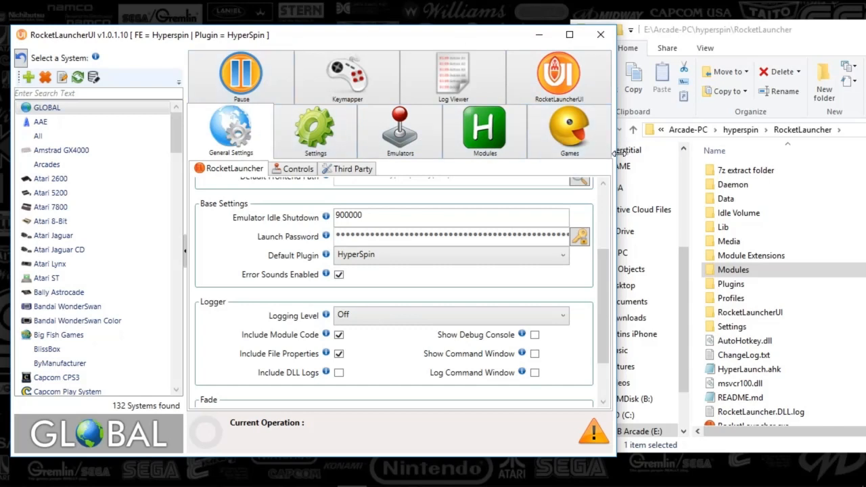
pyautogui.moveTo(617, 151); pyautogui.dragTo(654, 159)
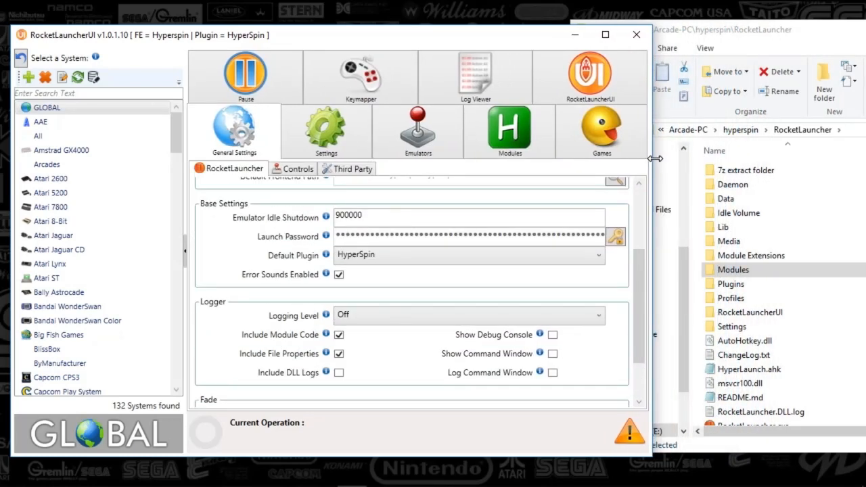
pyautogui.click(290, 169)
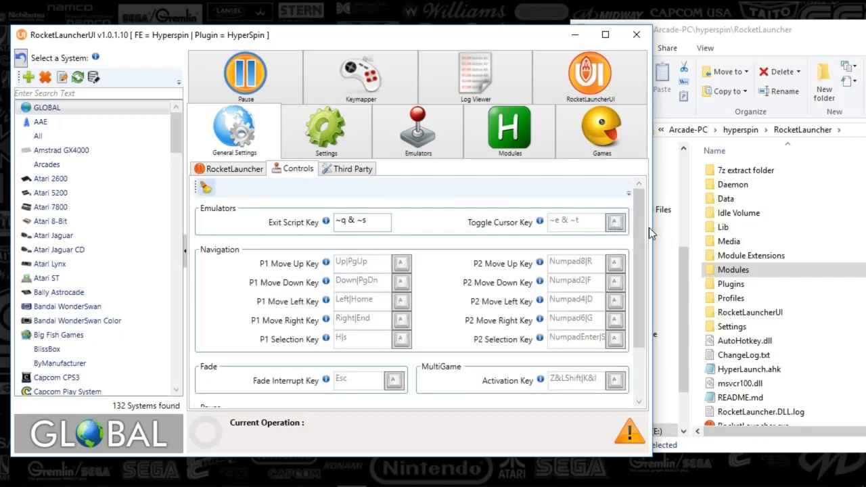
pyautogui.moveTo(652, 228); pyautogui.dragTo(722, 245)
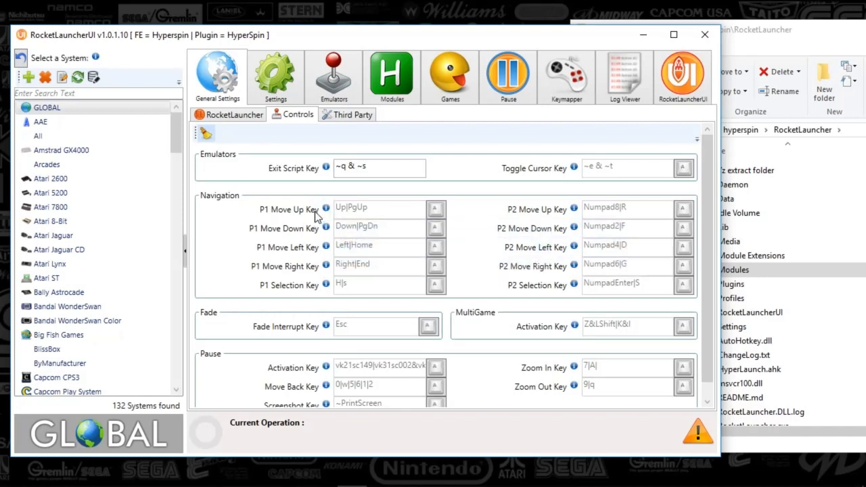
pyautogui.moveTo(328, 170)
# Look through the running apps and background processes in Task Manager, and close it
pyautogui.hotkey('ctrl', 'shift', 'Escape')
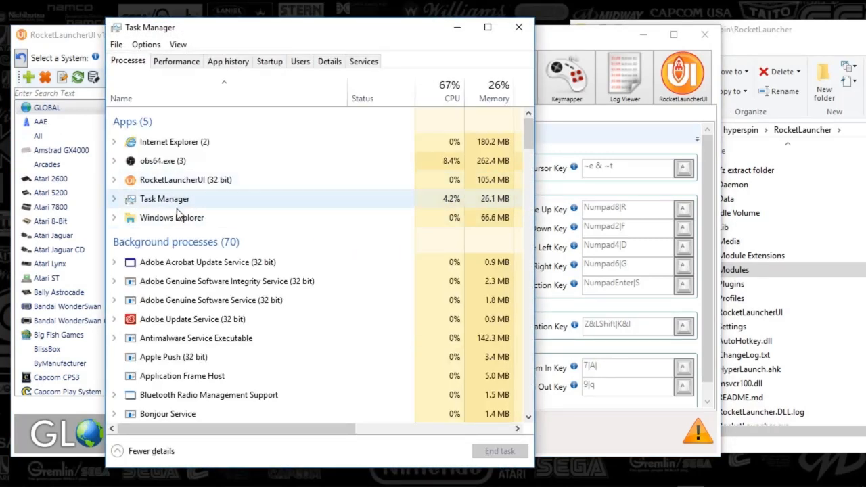
pyautogui.scroll(-5, 188, 298)
pyautogui.scroll(-5, 188, 335)
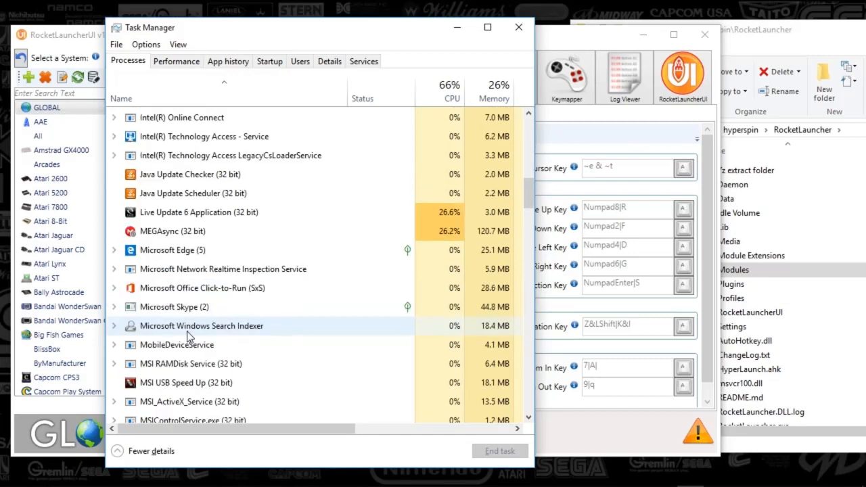
pyautogui.scroll(12, 193, 332)
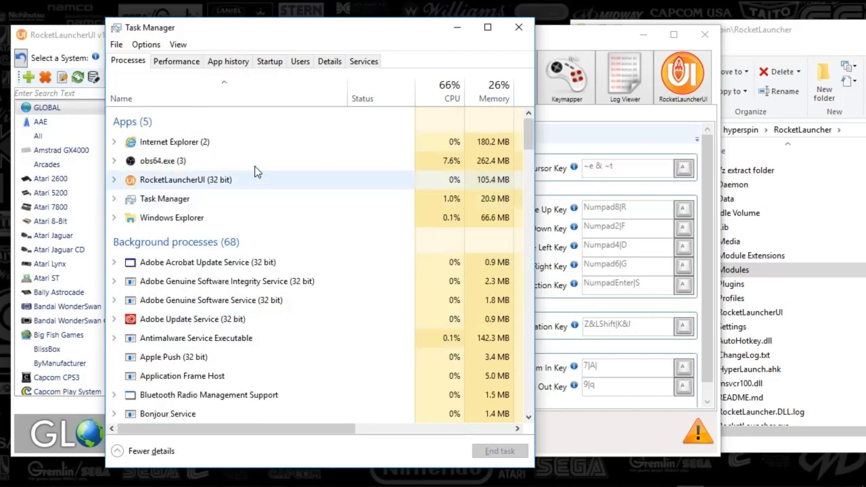
pyautogui.click(522, 31)
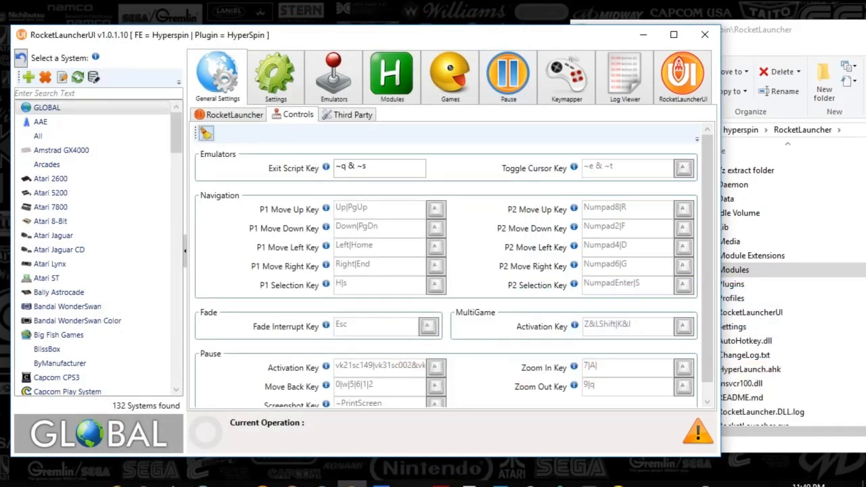
pyautogui.click(713, 478)
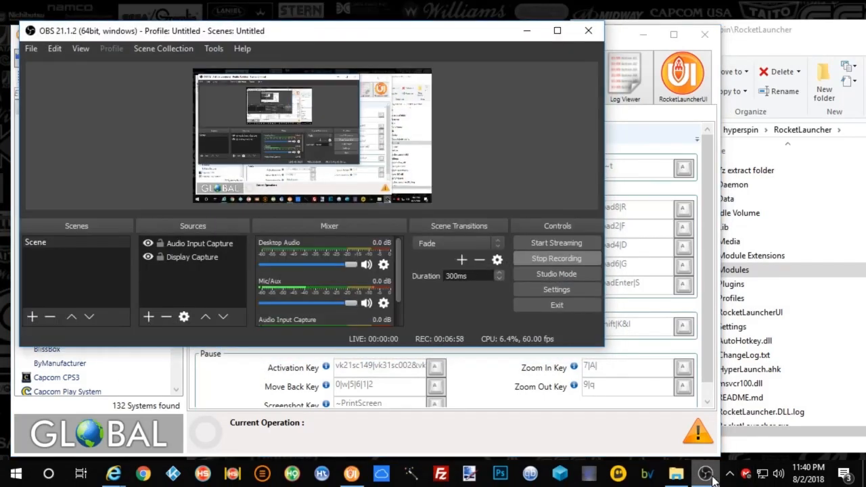
pyautogui.click(708, 475)
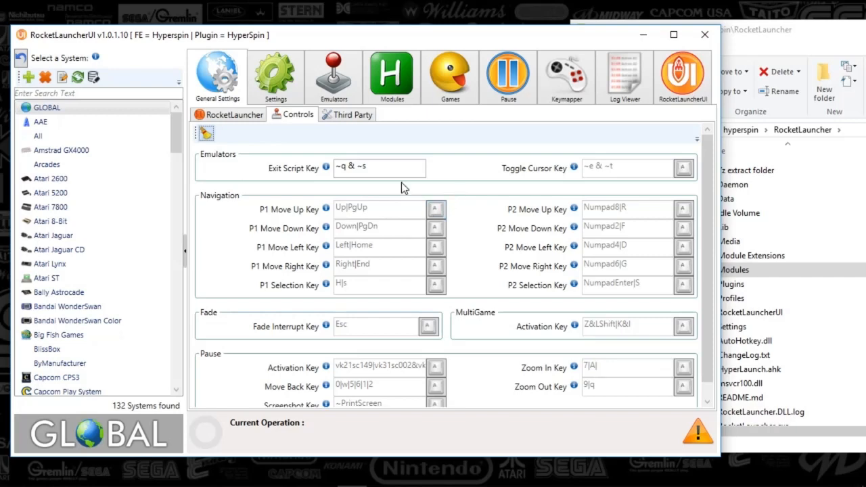
# Try to add another P1 Move Up hotkey by capturing Up in Single keypress mode, and close the hotkey configuration without saving
pyautogui.click(439, 209)
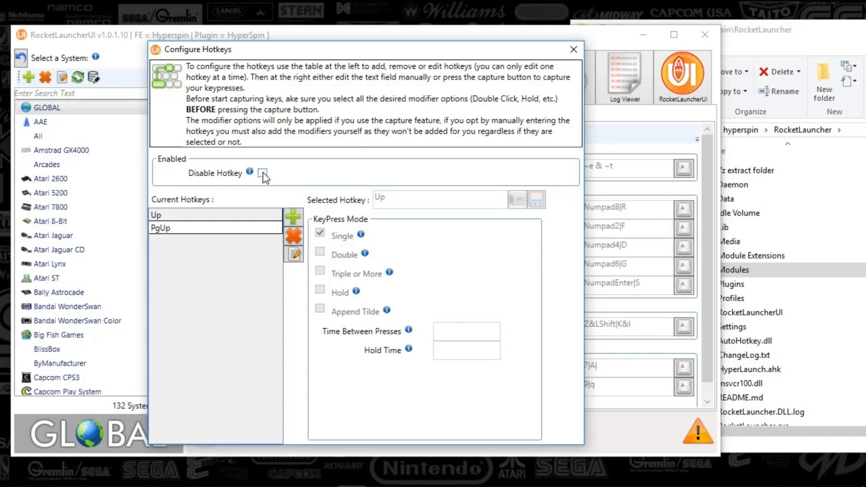
pyautogui.click(293, 216)
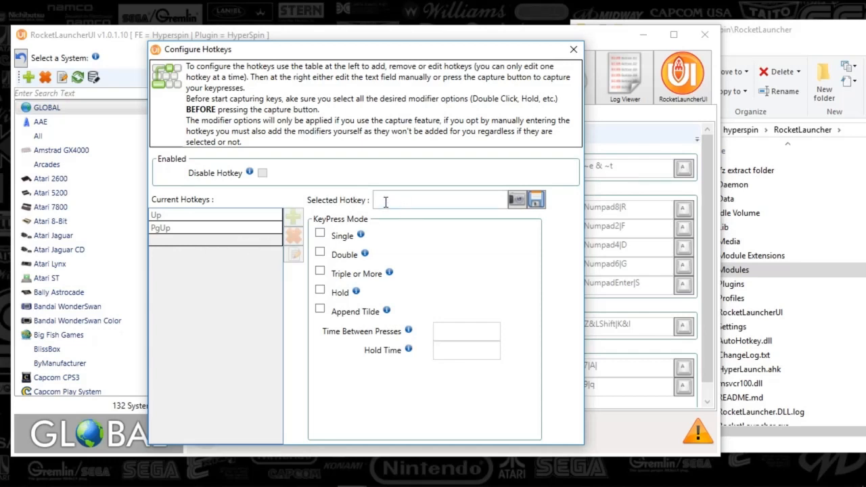
pyautogui.click(411, 199)
pyautogui.click(518, 199)
pyautogui.click(450, 201)
pyautogui.click(321, 234)
pyautogui.click(438, 201)
pyautogui.click(516, 200)
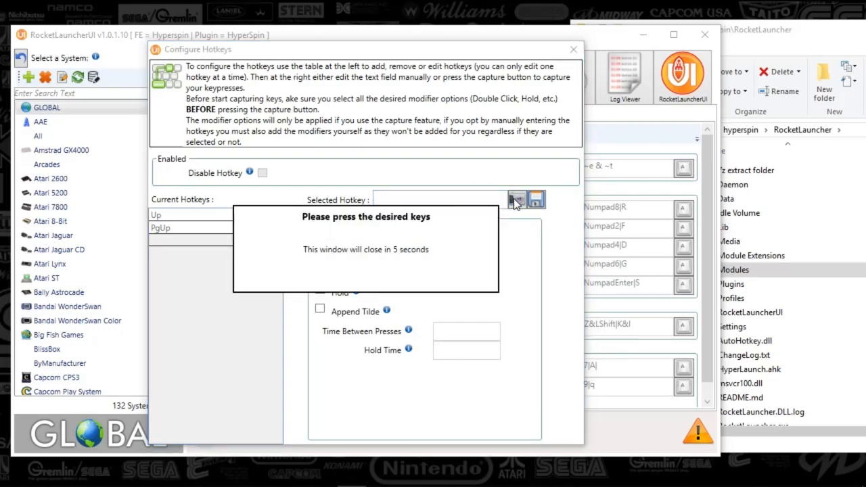
pyautogui.press('Up')
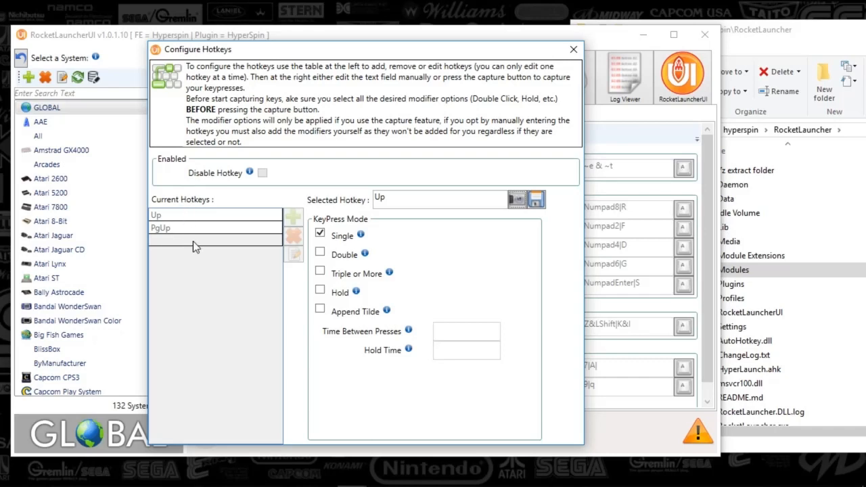
pyautogui.click(571, 53)
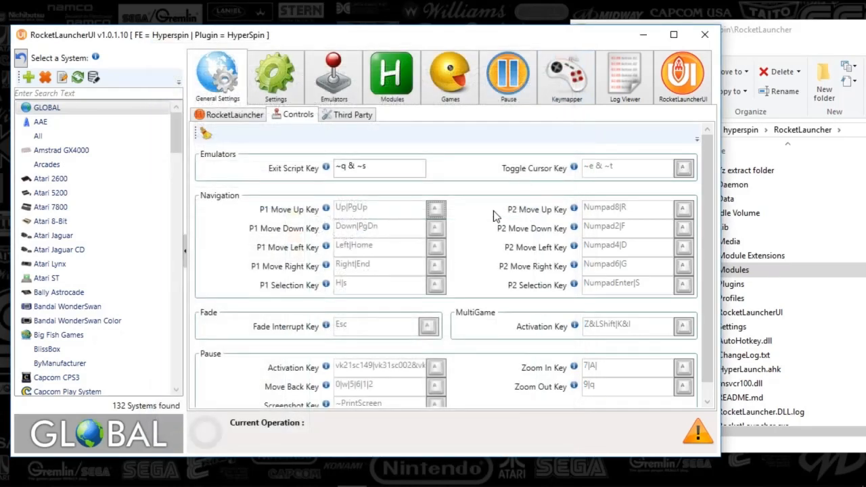
# Examine the individual hotkeys assigned to P1 Move Up and P1 Move Left, closing each hotkey configuration
pyautogui.click(442, 210)
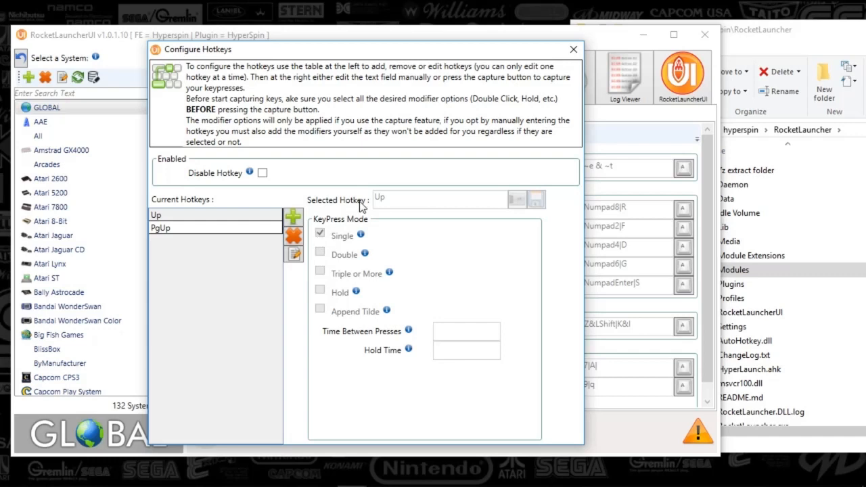
pyautogui.click(229, 229)
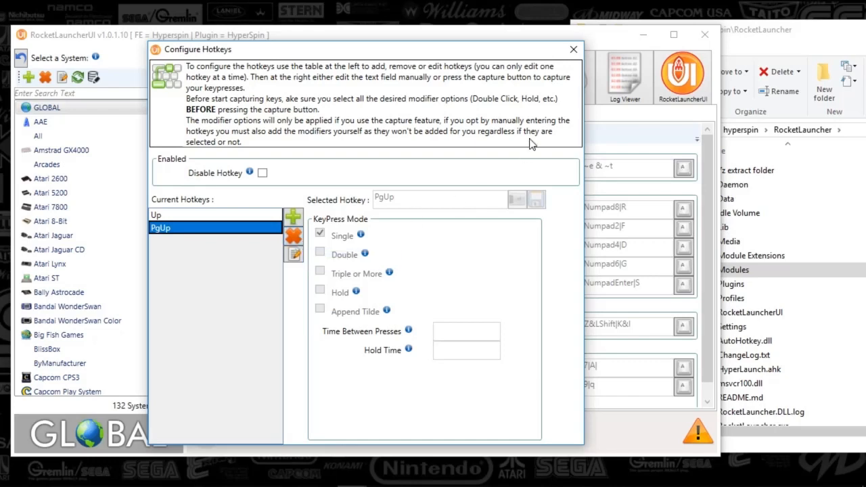
pyautogui.click(573, 50)
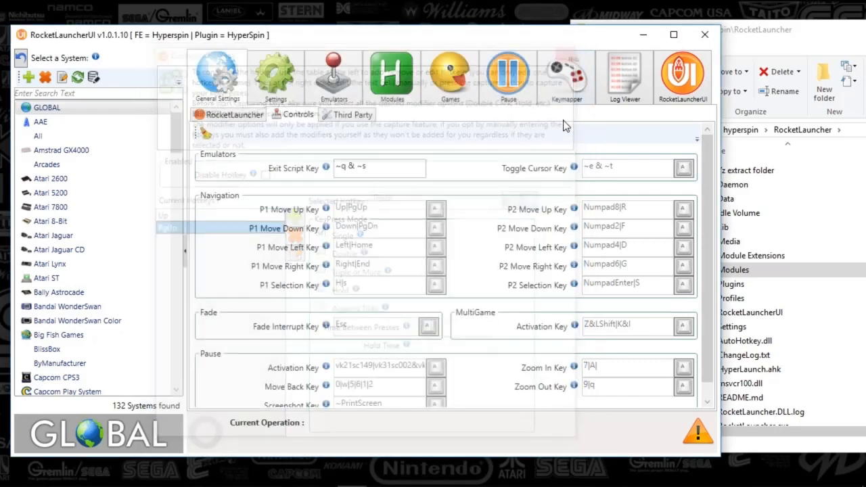
pyautogui.click(435, 247)
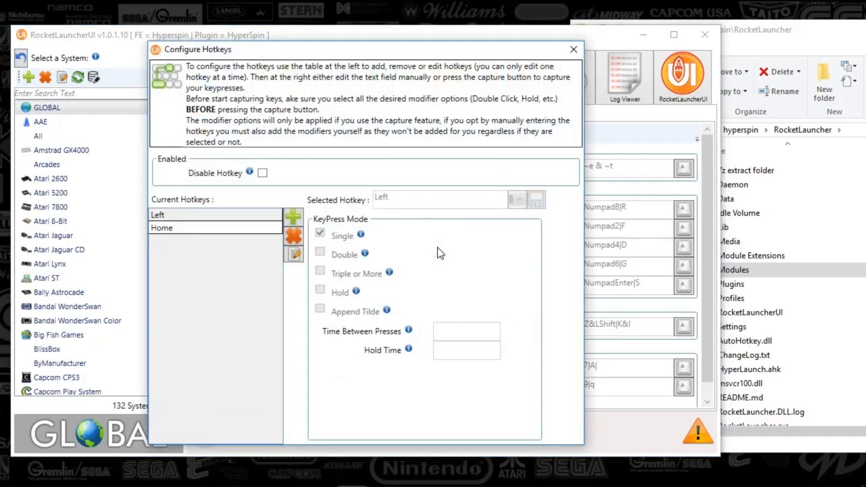
pyautogui.click(219, 230)
pyautogui.click(211, 218)
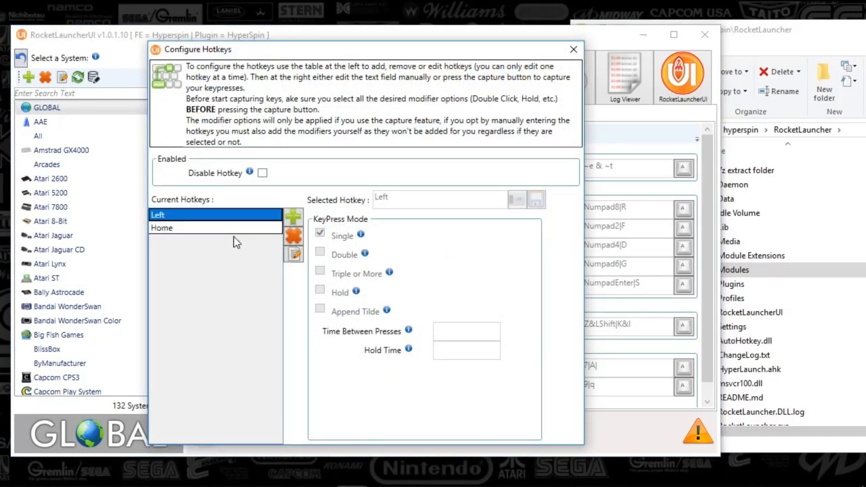
pyautogui.click(573, 50)
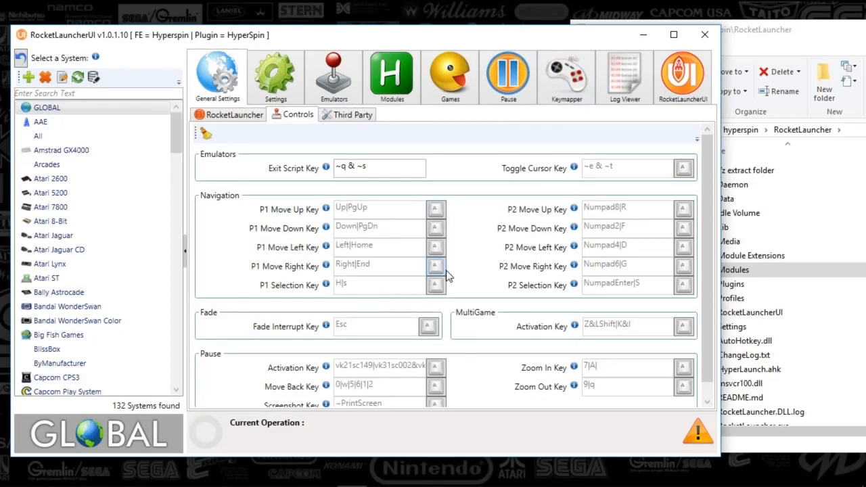
# Review the MultiGame activation key and the hotkey combinations listed for the Pause Activation Key, and close the list
pyautogui.scroll(-1, 706, 214)
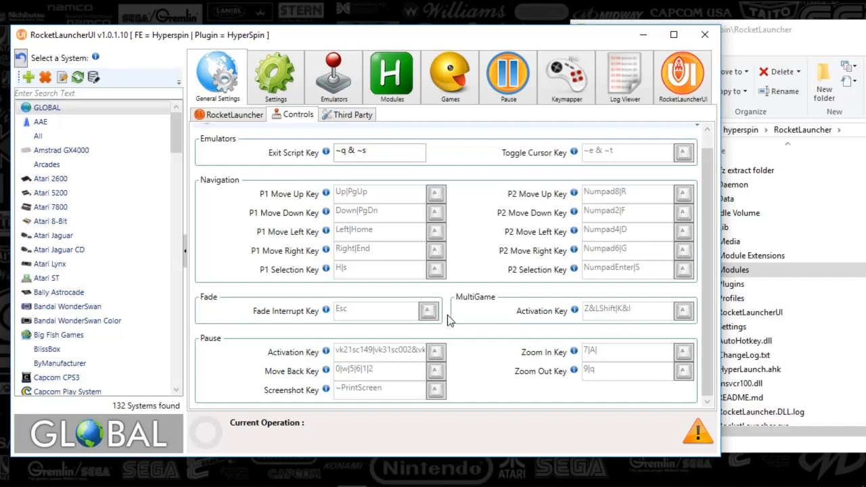
pyautogui.moveTo(574, 312)
pyautogui.click(437, 353)
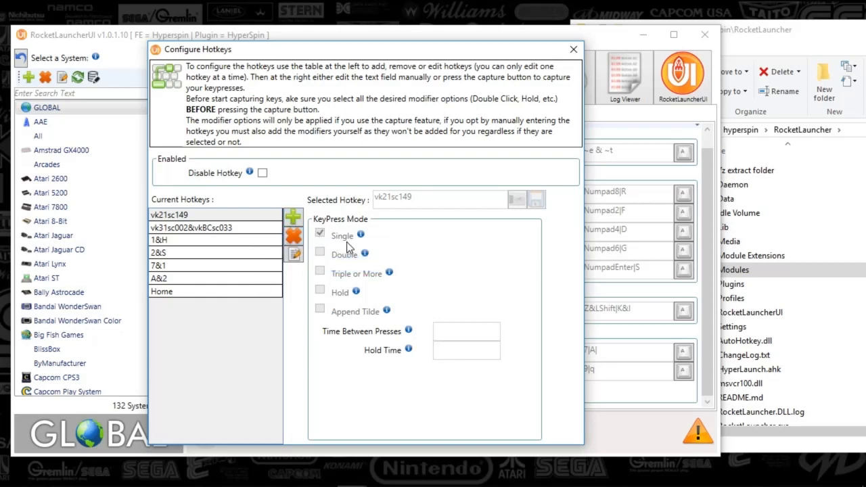
pyautogui.click(197, 243)
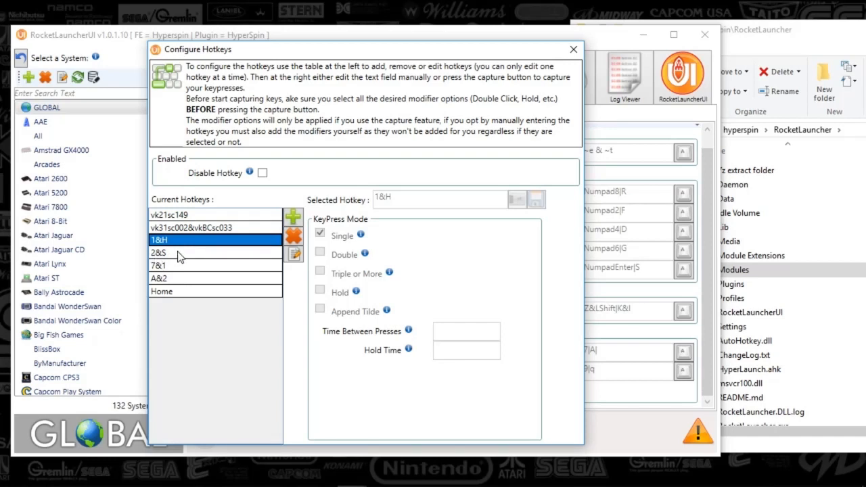
pyautogui.click(572, 52)
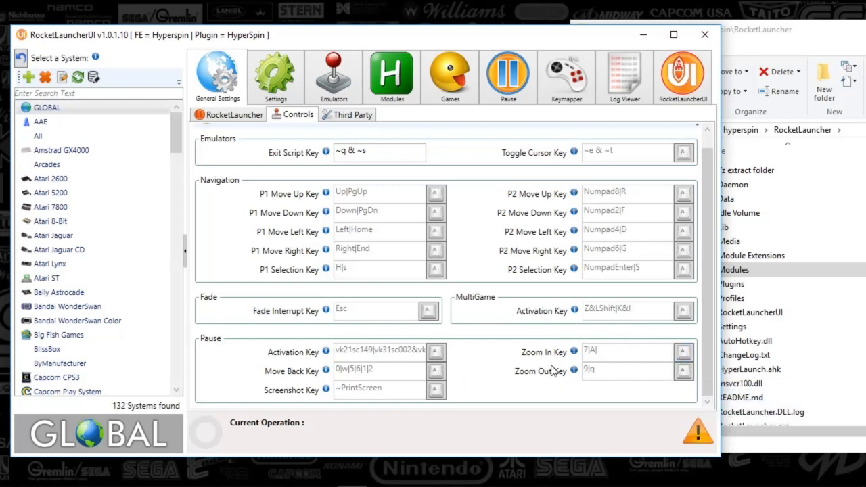
# Open the global Third Party settings and enter g as the Virtual Drive's SCSI Drive Letter
pyautogui.click(341, 117)
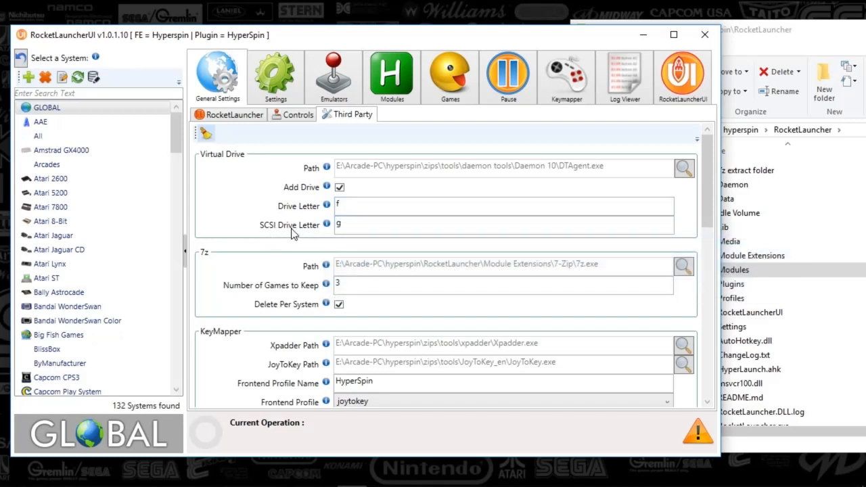
pyautogui.click(371, 221)
pyautogui.press('BackSpace')
pyautogui.write('9')
# Check the RocketLauncher folder in File Explorer, and return to RocketLauncherUI to read about 7z's Delete Per System option
pyautogui.click(762, 41)
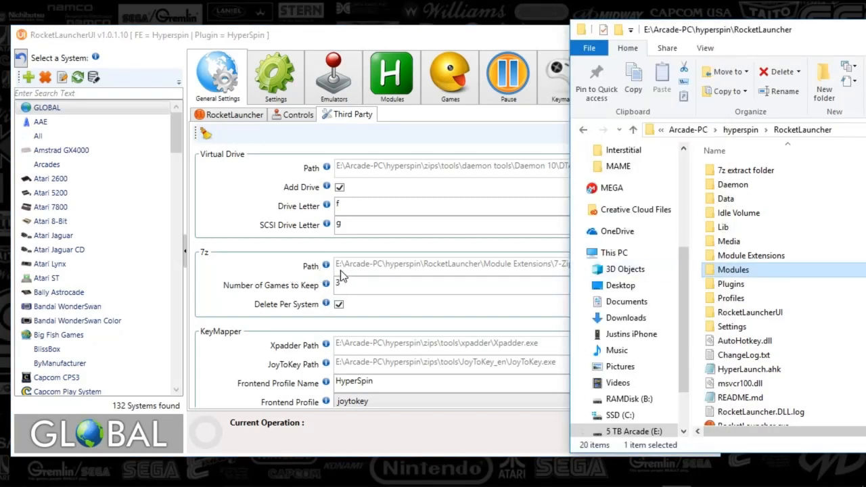
pyautogui.click(295, 274)
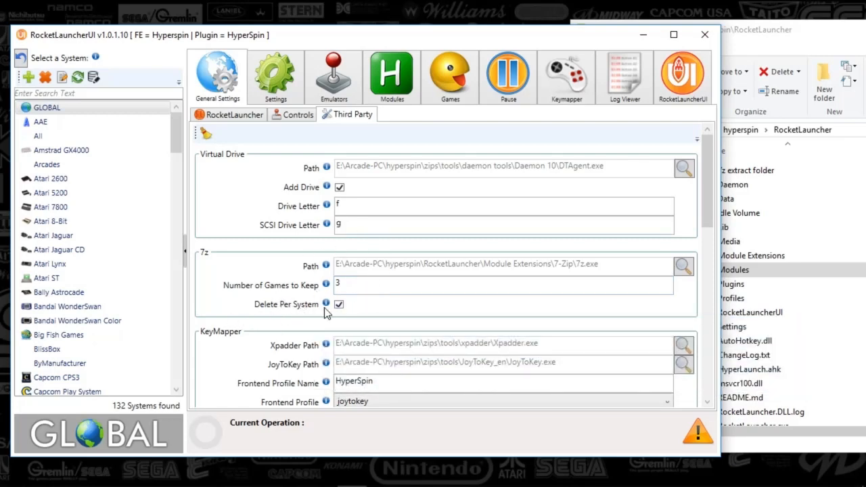
pyautogui.moveTo(325, 305)
# Review the KeyMapper paths and profile name, and compare the Frontend Profile choices, leaving joytokey selected
pyautogui.scroll(-1, 236, 374)
pyautogui.scroll(-1, 242, 360)
pyautogui.scroll(-2, 241, 358)
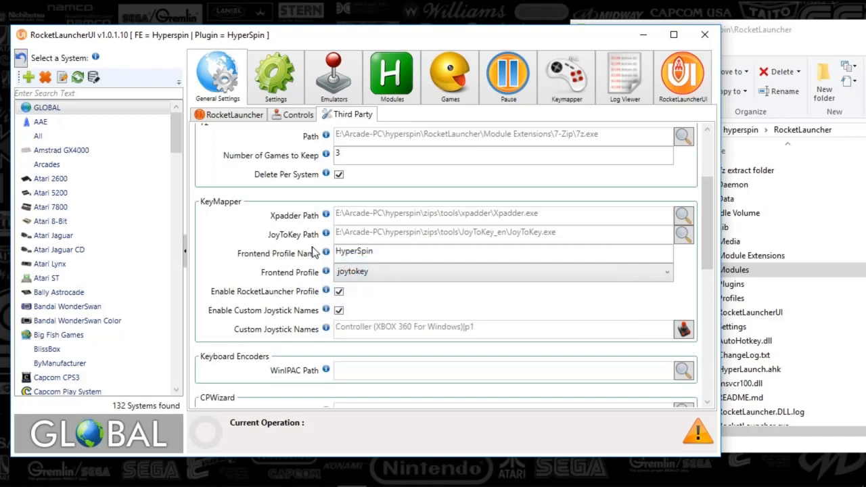
pyautogui.moveTo(358, 212)
pyautogui.moveTo(329, 256)
pyautogui.click(361, 278)
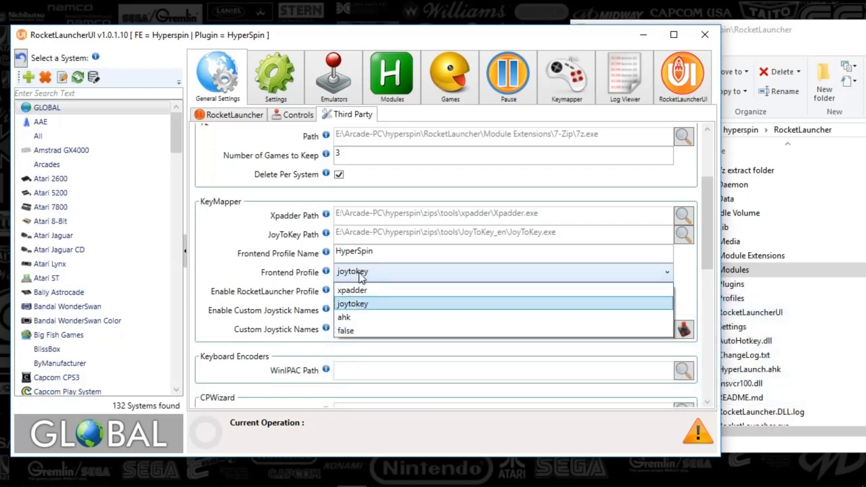
pyautogui.click(359, 274)
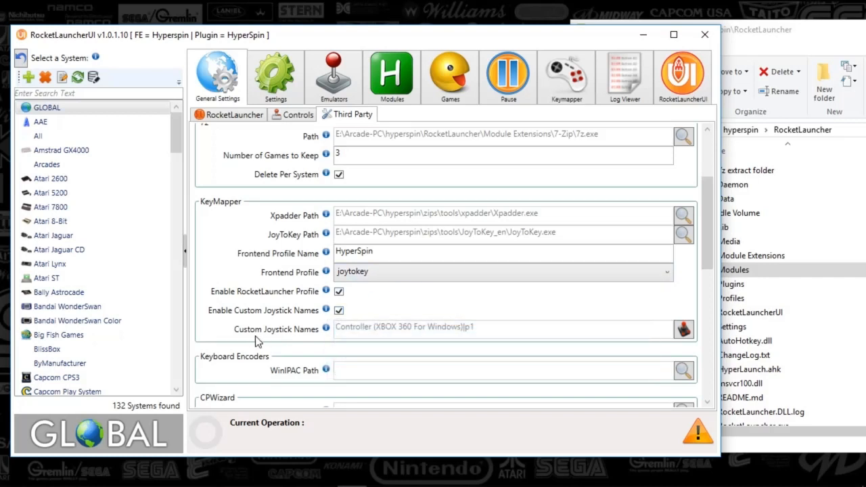
# Inspect the Custom Joystick Names mapping, including the available controllers and the XBOX 360 controller's custom name, and close it
pyautogui.click(684, 329)
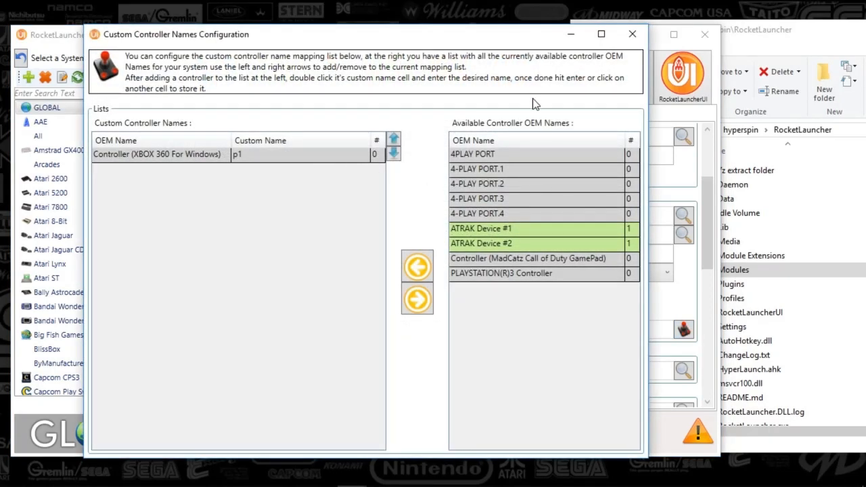
pyautogui.click(514, 214)
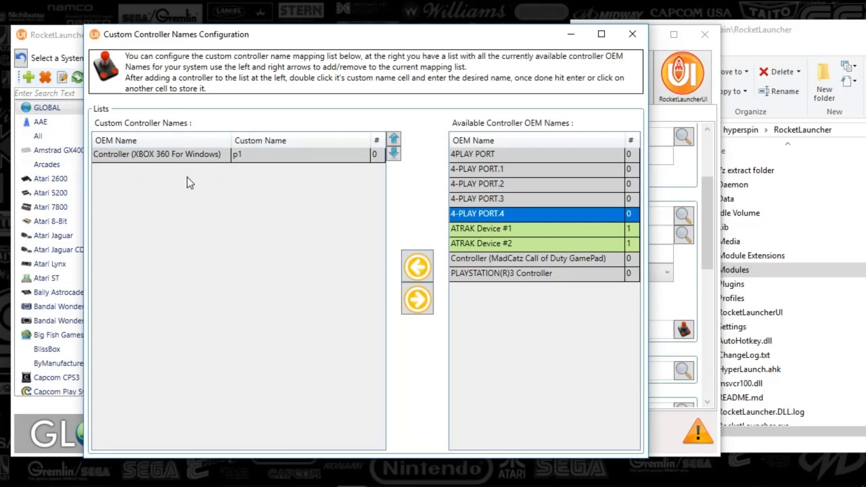
pyautogui.click(245, 157)
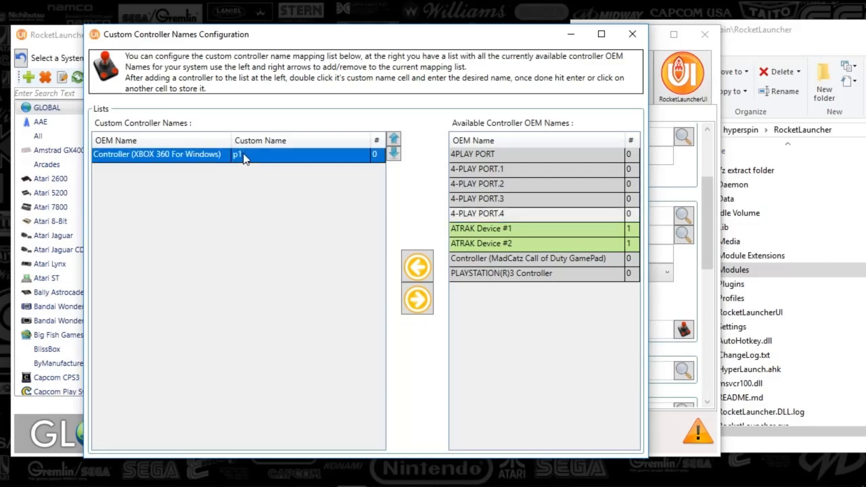
pyautogui.doubleClick(252, 156)
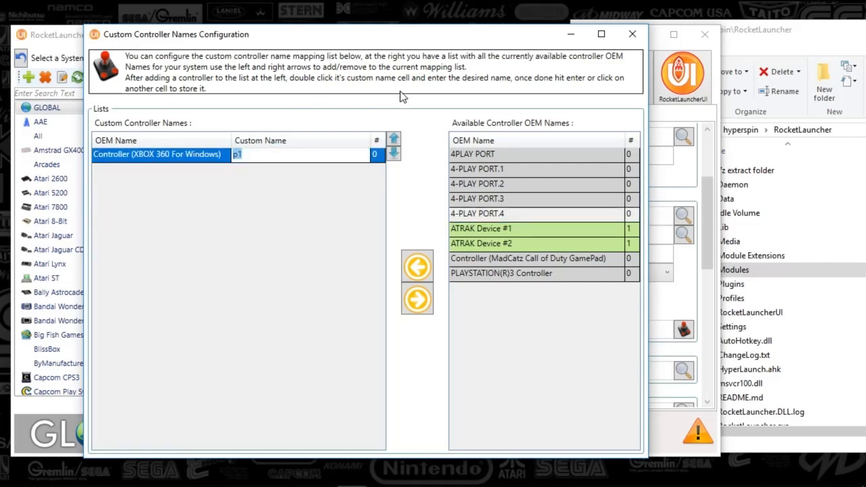
pyautogui.click(631, 35)
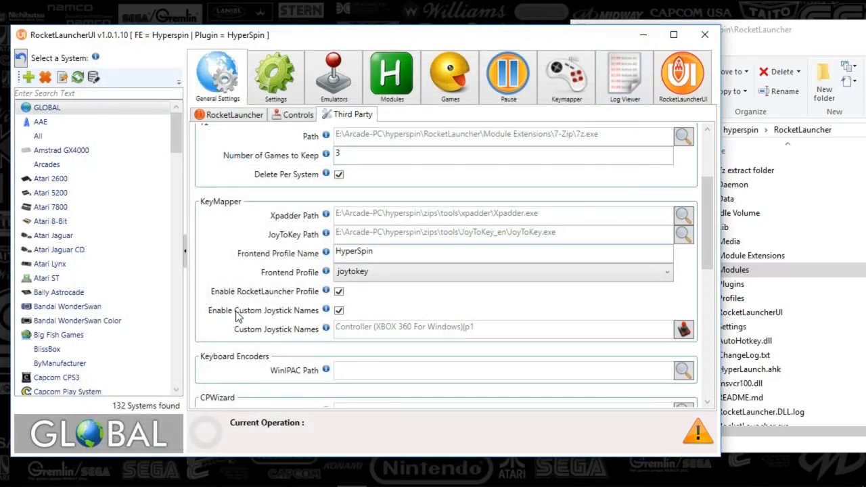
# Review the third-party settings for Keyboard Encoders, CPWizard, VJoy, BetaBrite, Screen Rotation and HiToText
pyautogui.scroll(-3, 331, 312)
pyautogui.scroll(-2, 304, 313)
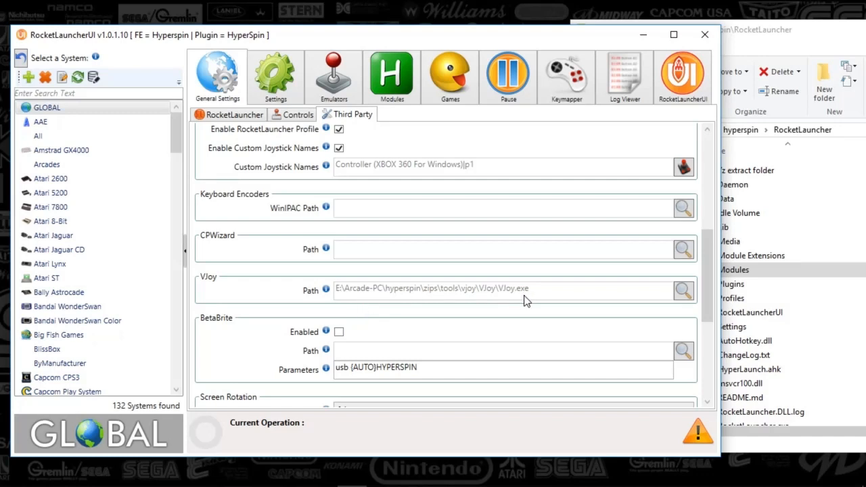
pyautogui.scroll(-3, 251, 341)
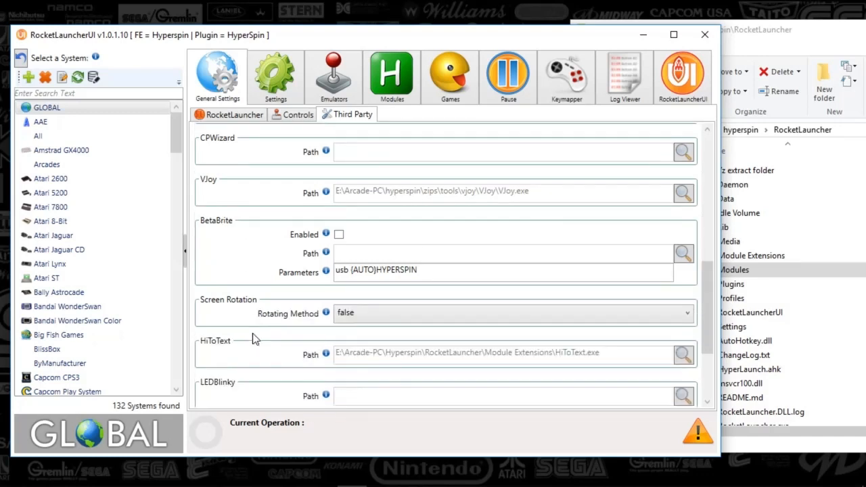
pyautogui.scroll(-1, 256, 339)
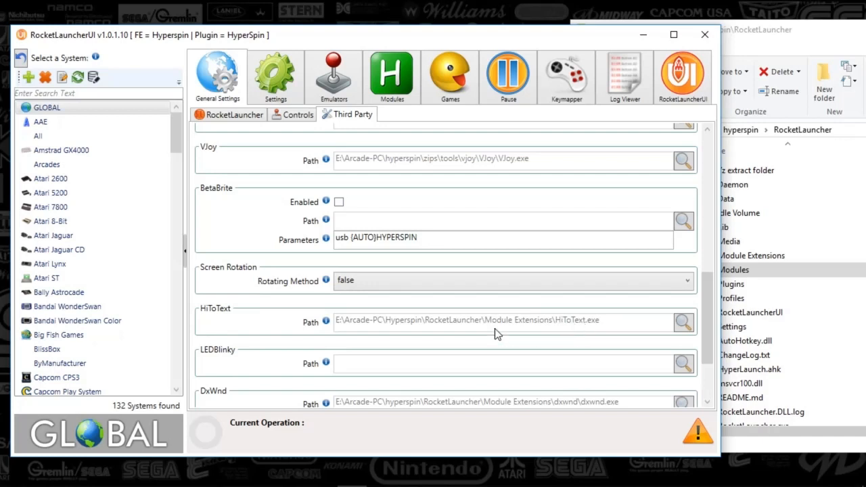
# Find the HiToText files in RocketLauncher's Module Extensions folder in File Explorer, and return to RocketLauncherUI to view the remaining third-party paths
pyautogui.click(770, 242)
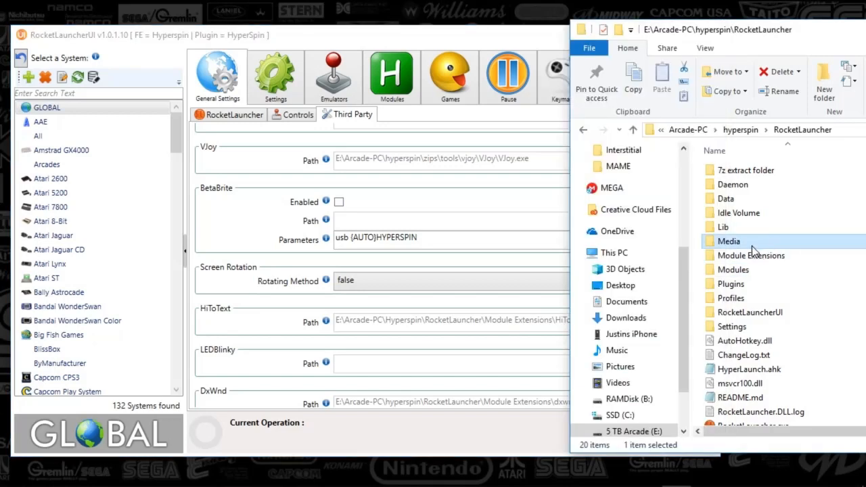
pyautogui.doubleClick(744, 255)
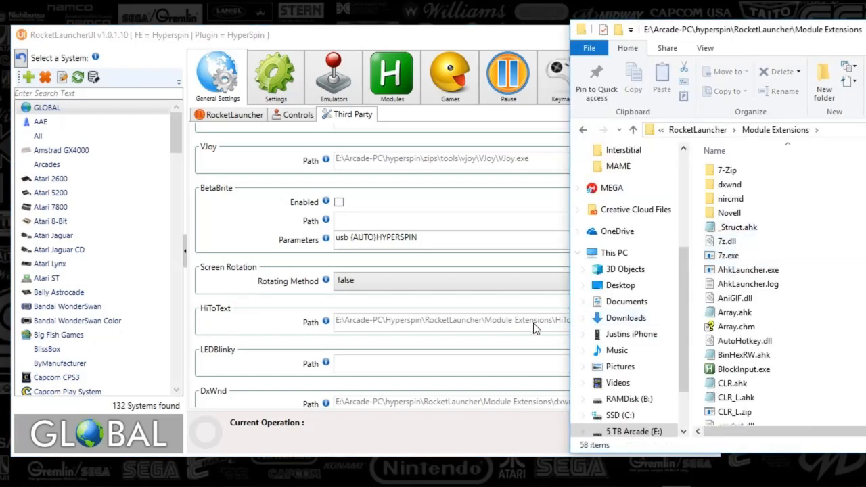
pyautogui.click(542, 320)
pyautogui.click(745, 296)
pyautogui.scroll(-7, 719, 280)
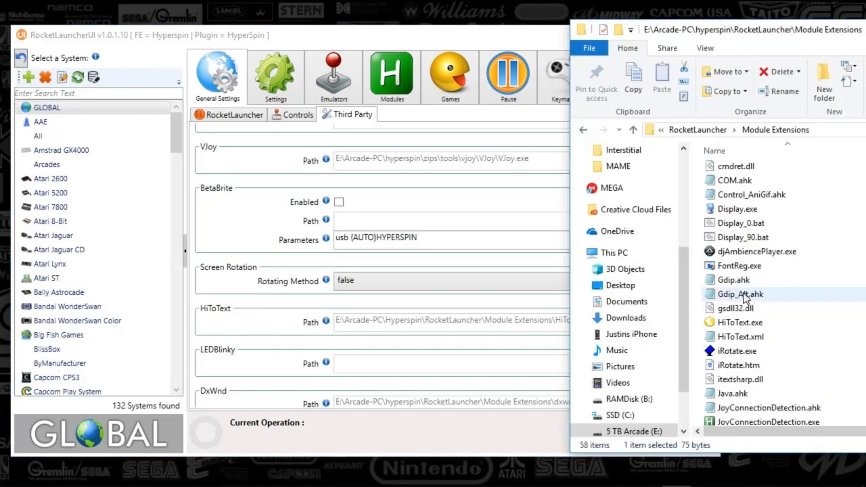
pyautogui.click(739, 338)
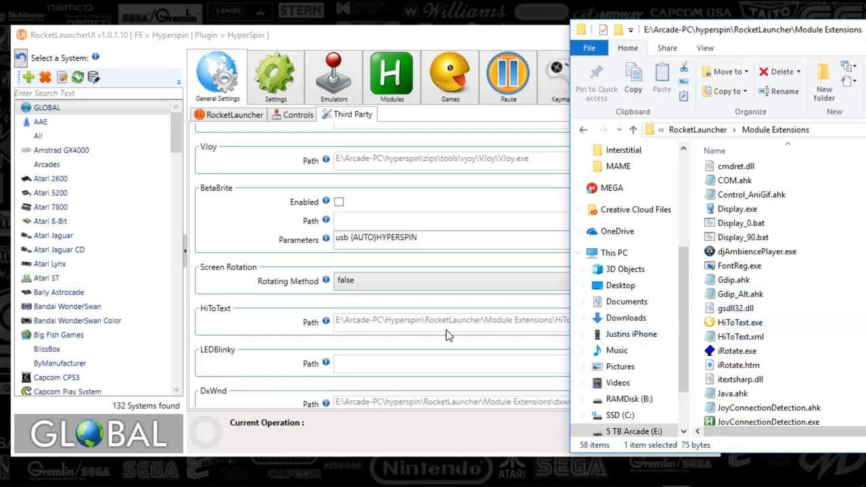
pyautogui.click(501, 345)
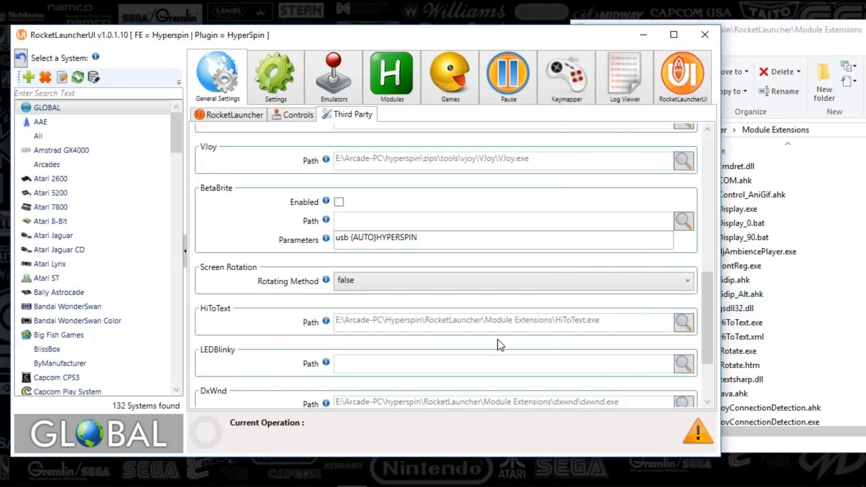
pyautogui.moveTo(704, 291); pyautogui.dragTo(707, 337)
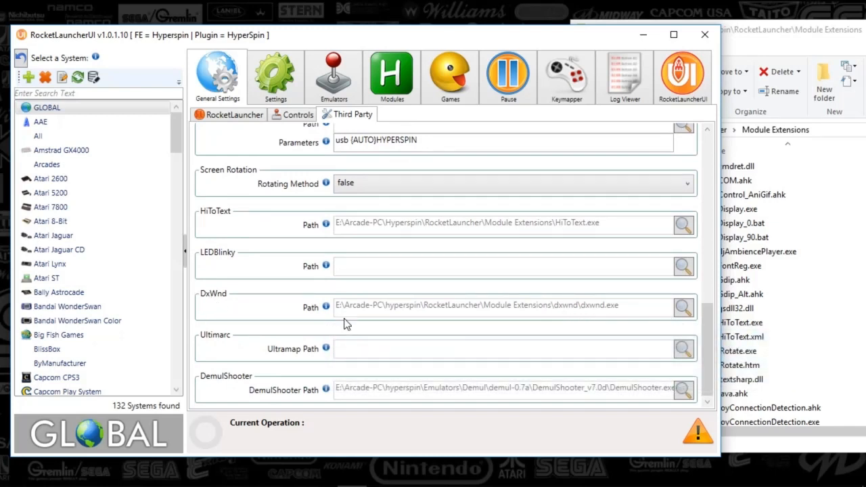
# Review the DxWnd and DemulShooter third-party paths, and recheck the Default Frontend Path in the global RocketLauncher settings
pyautogui.moveTo(326, 308)
pyautogui.moveTo(325, 392)
pyautogui.click(252, 116)
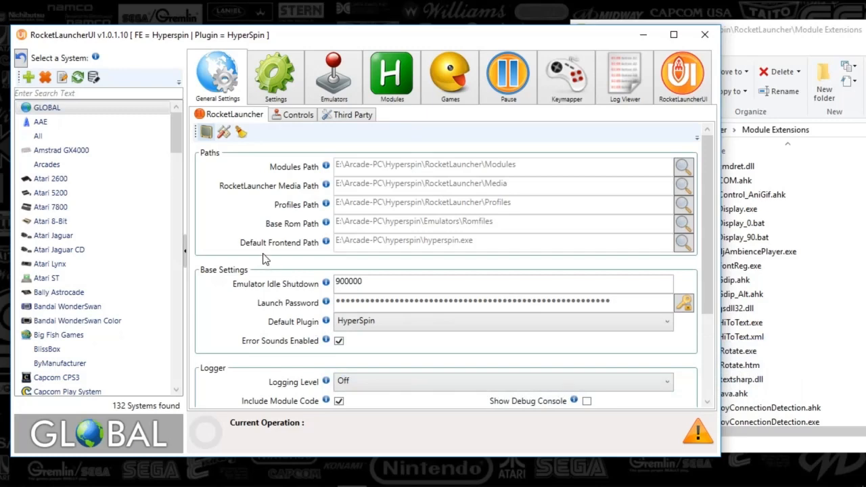
pyautogui.moveTo(332, 245)
# Open the global Main Settings, widen the window, and review the Desktop options such as Hide Cursor, Hide Frontend and Suspend Frontend
pyautogui.click(279, 92)
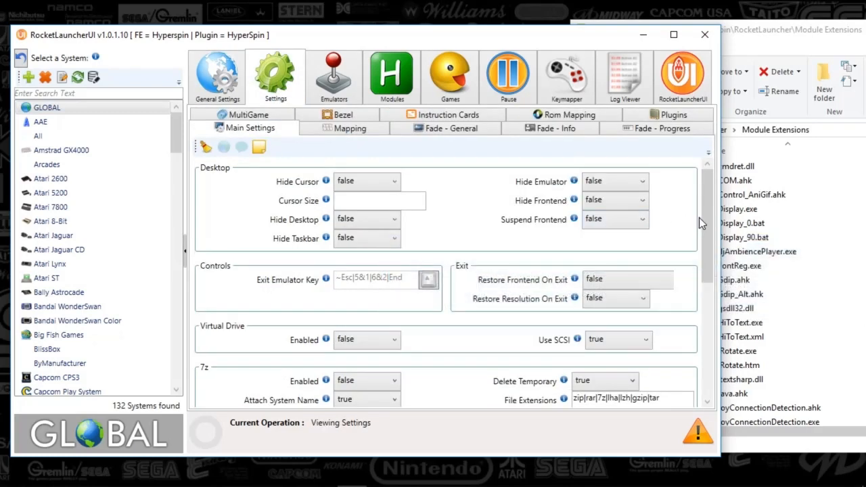
pyautogui.moveTo(705, 220); pyautogui.dragTo(704, 216)
pyautogui.moveTo(720, 150); pyautogui.dragTo(853, 154)
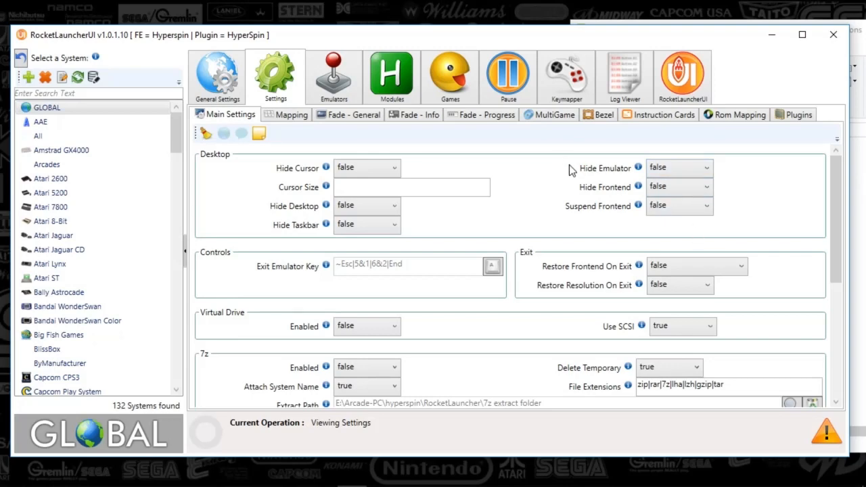
pyautogui.moveTo(327, 172)
pyautogui.moveTo(638, 183)
pyautogui.moveTo(637, 210)
# Inspect the Exit Emulator Key hotkeys, including 5&1, close their configuration, and review the remaining main settings from CPWizard through Screen Rotation Angle
pyautogui.scroll(-1, 359, 254)
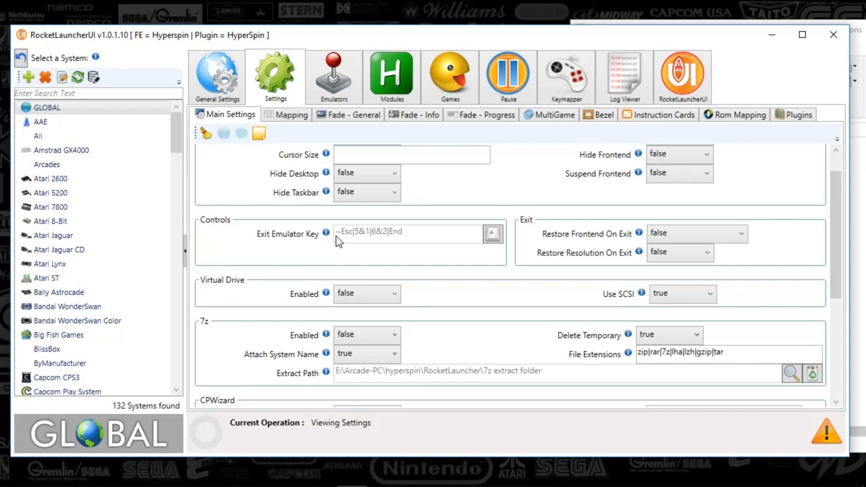
pyautogui.click(492, 233)
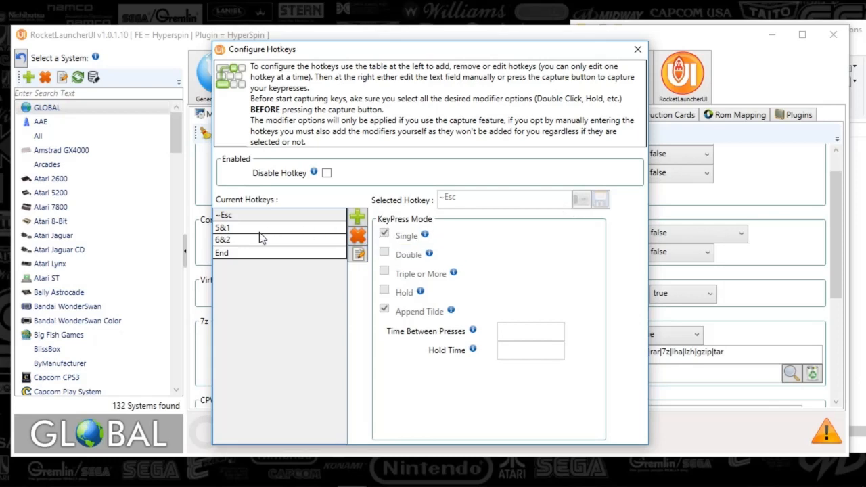
pyautogui.click(235, 230)
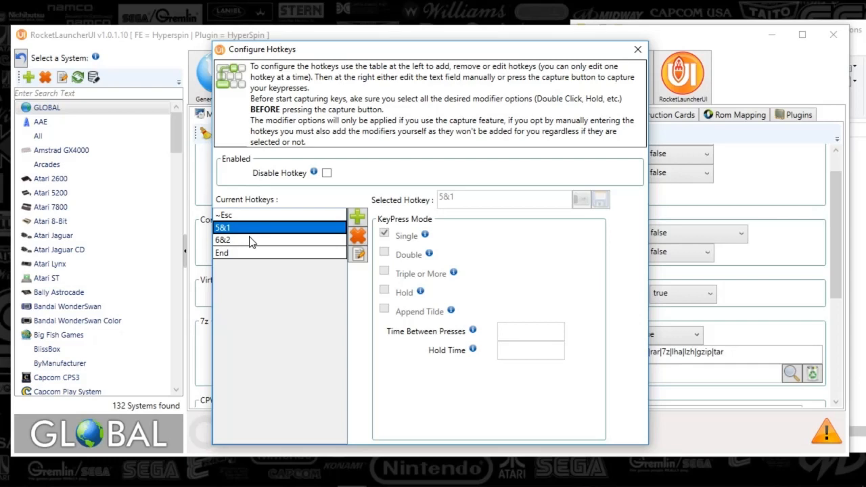
pyautogui.moveTo(343, 179)
pyautogui.click(637, 50)
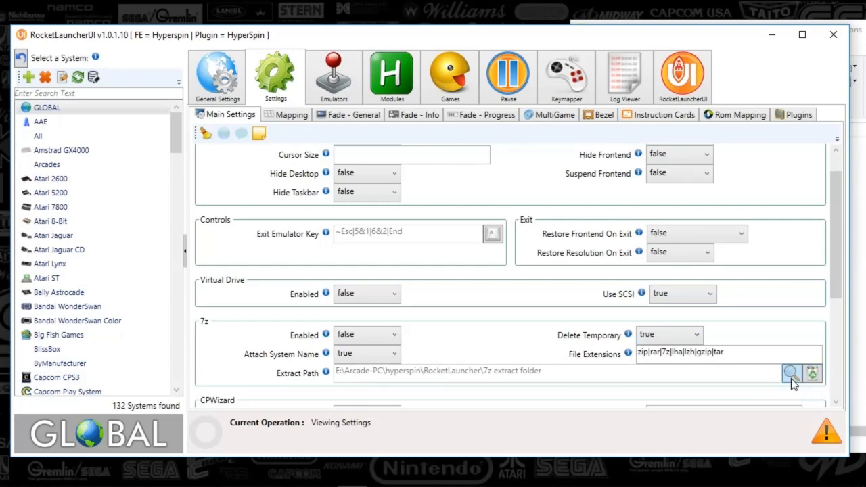
pyautogui.moveTo(839, 256); pyautogui.dragTo(840, 355)
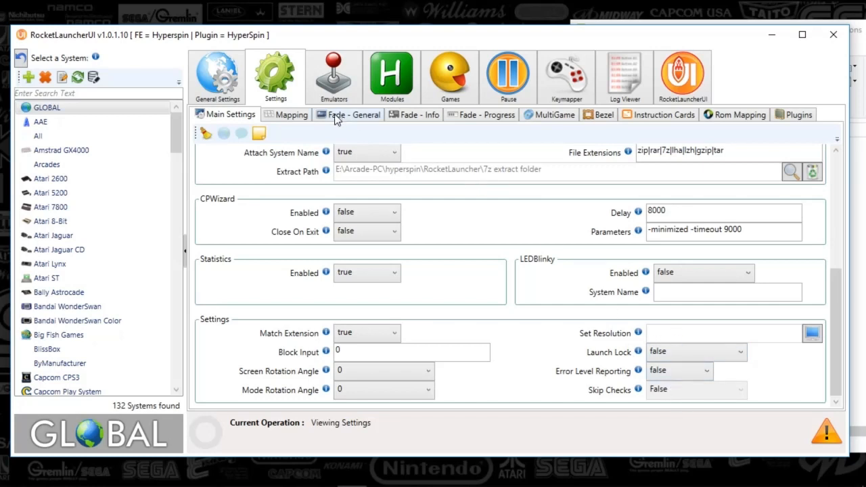
# Review the global Mapping settings, inspecting and closing the controller lists for Preferred Controllers and Preferred Controllers On Exit
pyautogui.click(290, 119)
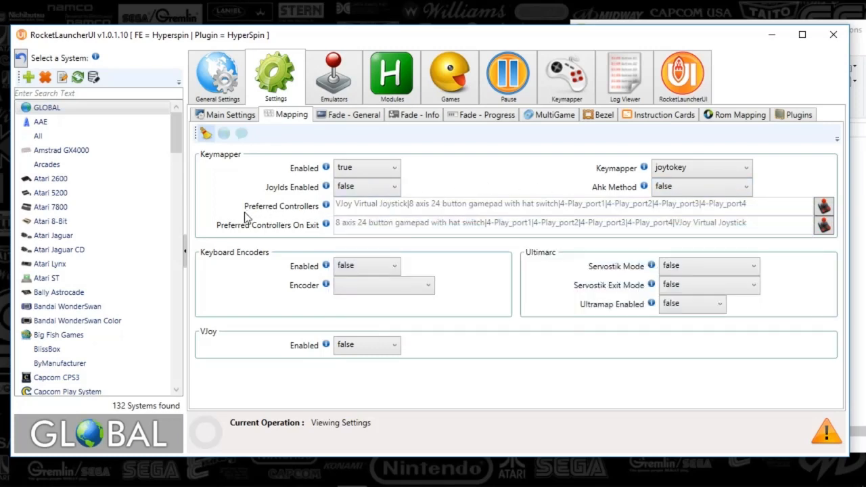
pyautogui.click(823, 207)
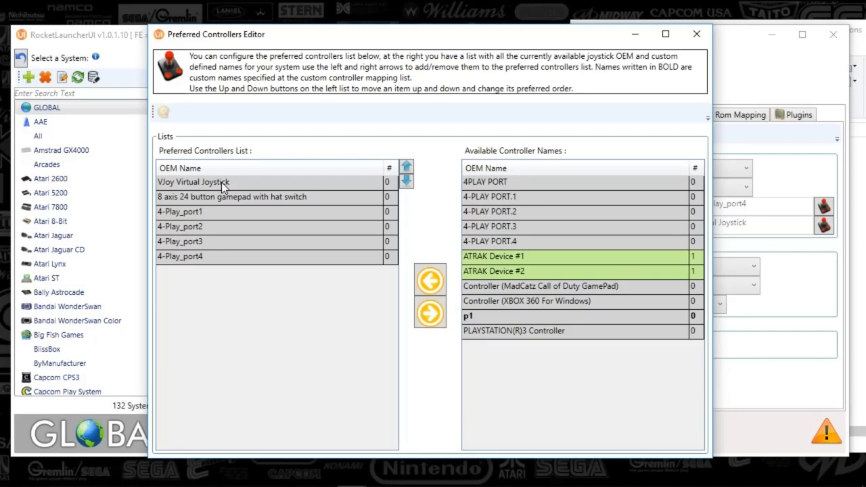
pyautogui.click(697, 34)
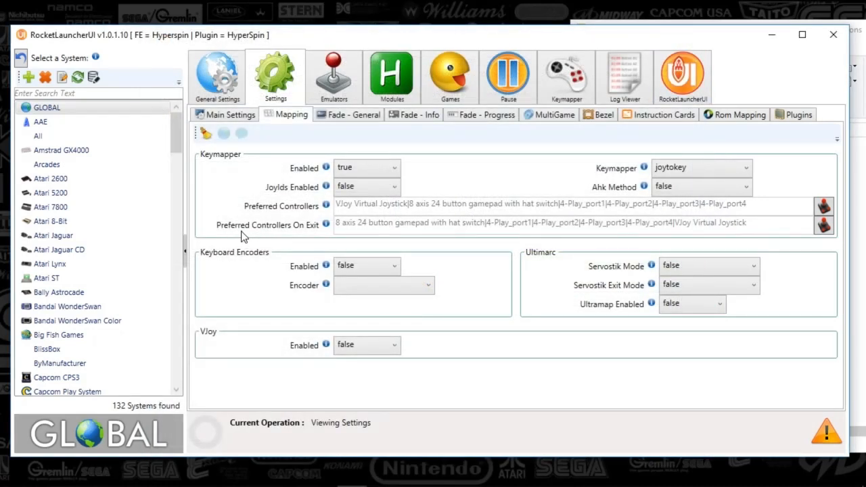
pyautogui.click(827, 227)
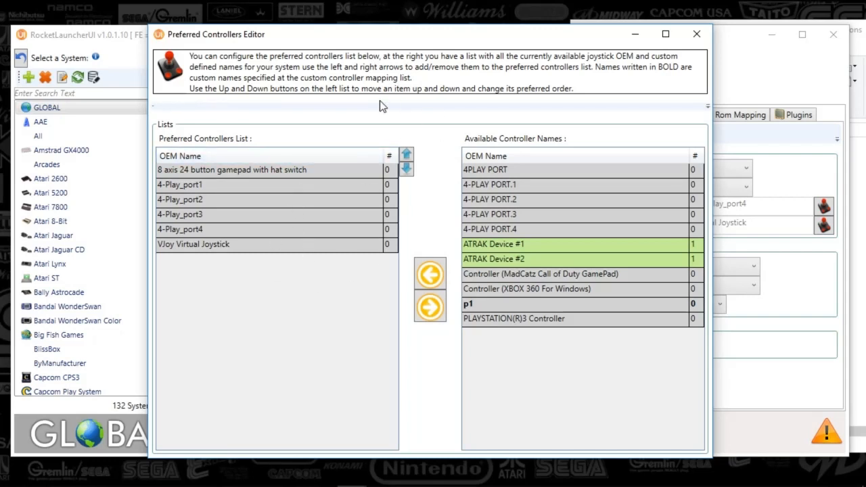
pyautogui.click(697, 35)
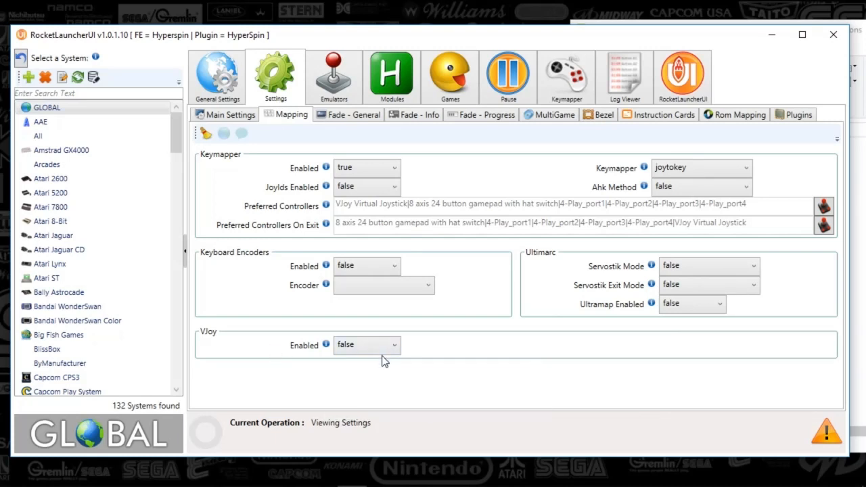
# Review the general Fade options, including Interpolation Type, and view the Fade In transition animation choices, leaving DefaultAnimateFadeIn selected
pyautogui.click(336, 117)
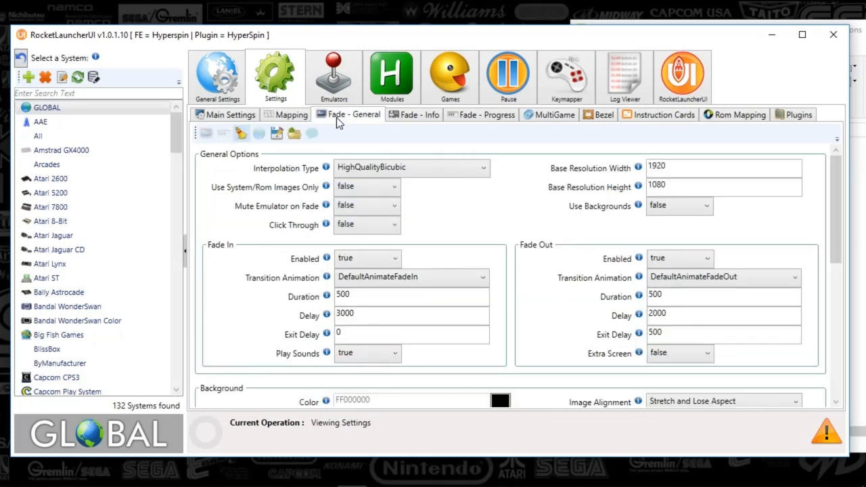
pyautogui.moveTo(326, 165)
pyautogui.click(358, 287)
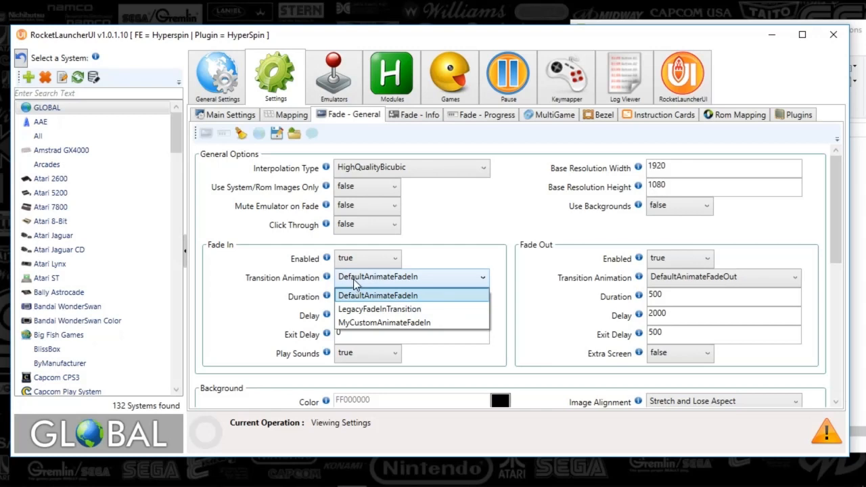
pyautogui.click(307, 280)
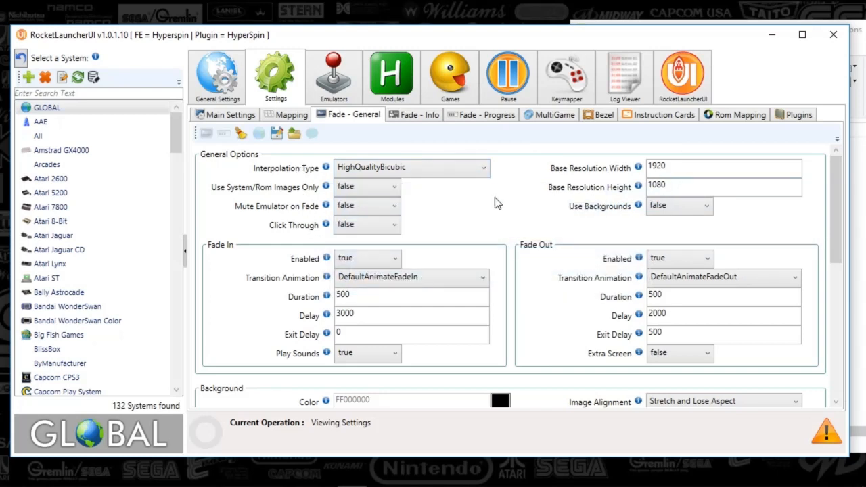
# Review the general Fade settings for Background, Background Static Image, Layer 3 Static Image and Animated Image
pyautogui.scroll(-5, 494, 197)
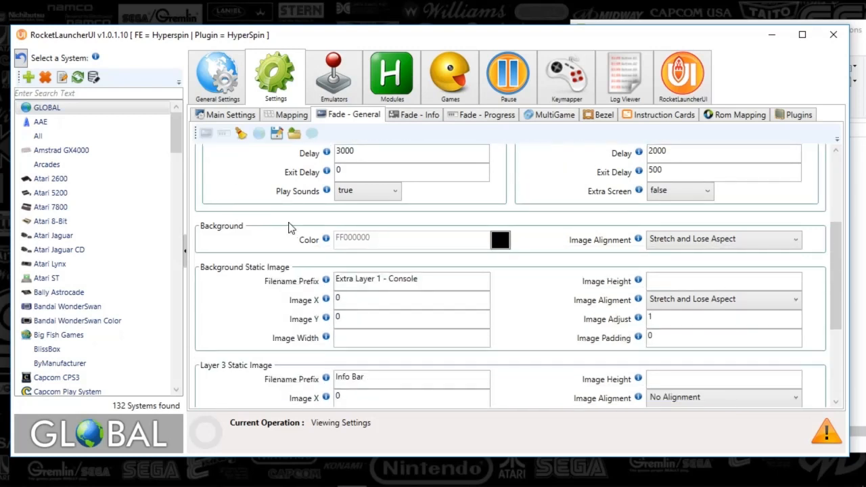
pyautogui.scroll(-1, 291, 229)
pyautogui.scroll(-1, 639, 238)
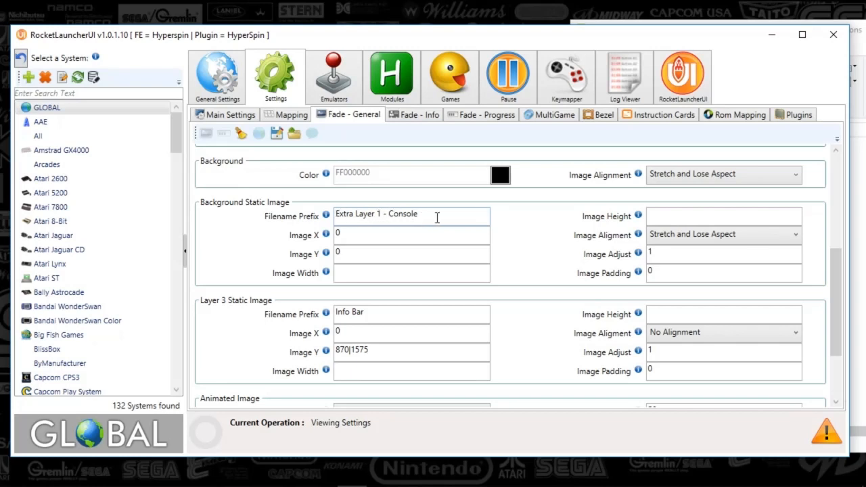
pyautogui.moveTo(437, 217); pyautogui.dragTo(337, 218)
pyautogui.click(396, 214)
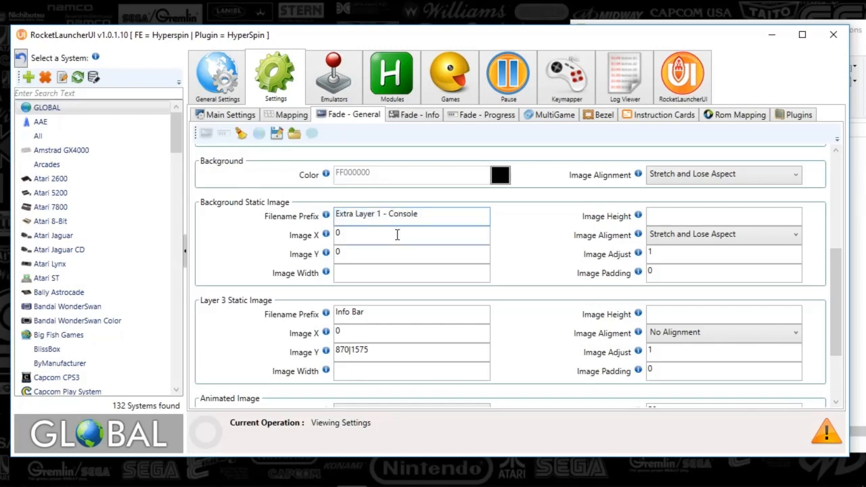
pyautogui.click(398, 233)
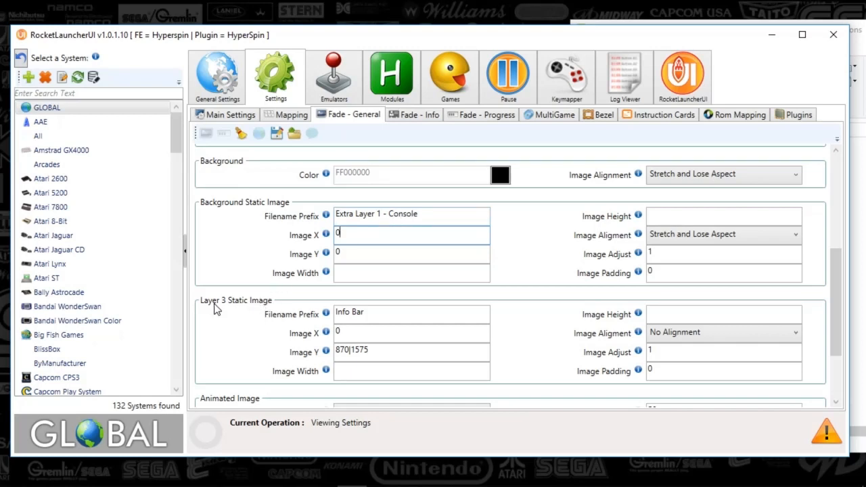
pyautogui.scroll(-1, 216, 303)
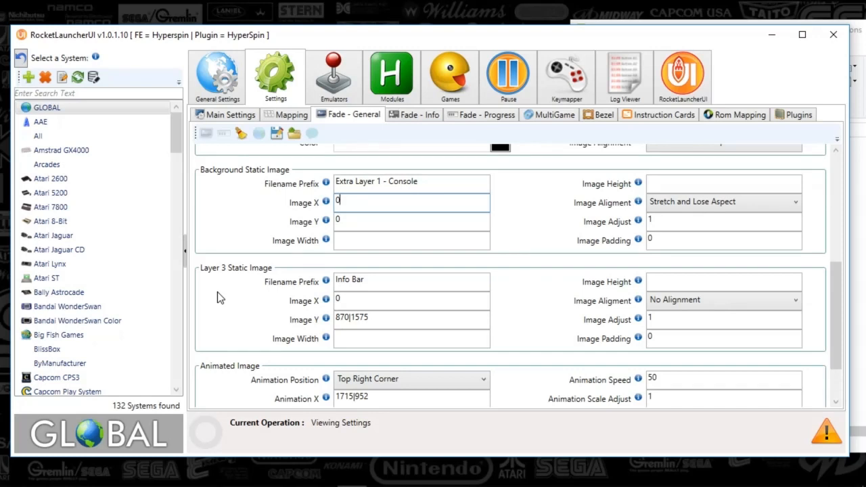
pyautogui.scroll(-1, 217, 291)
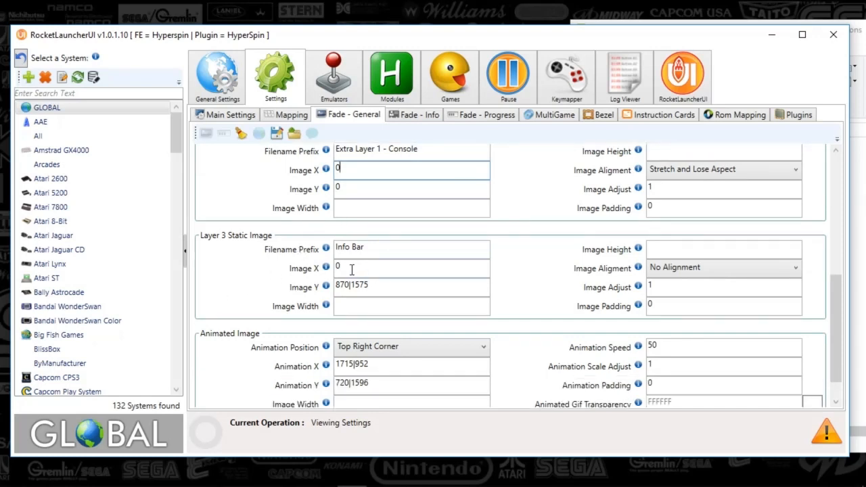
pyautogui.scroll(-1, 352, 269)
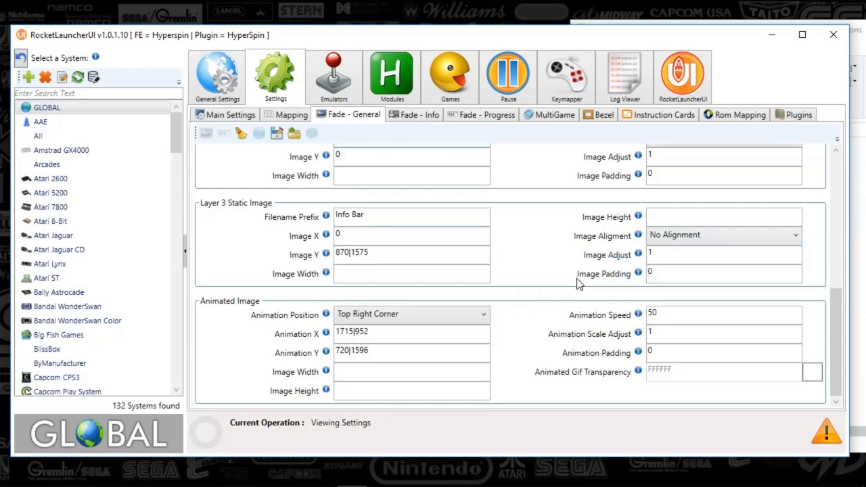
pyautogui.scroll(-1, 575, 285)
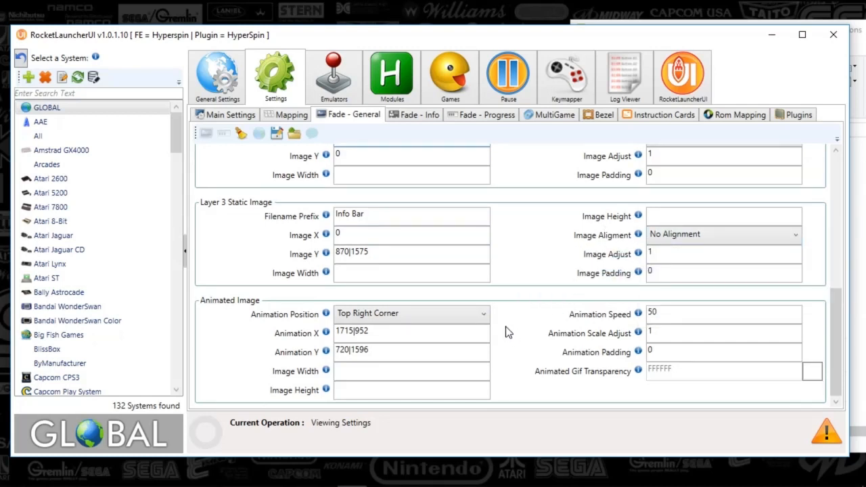
pyautogui.scroll(5, 493, 338)
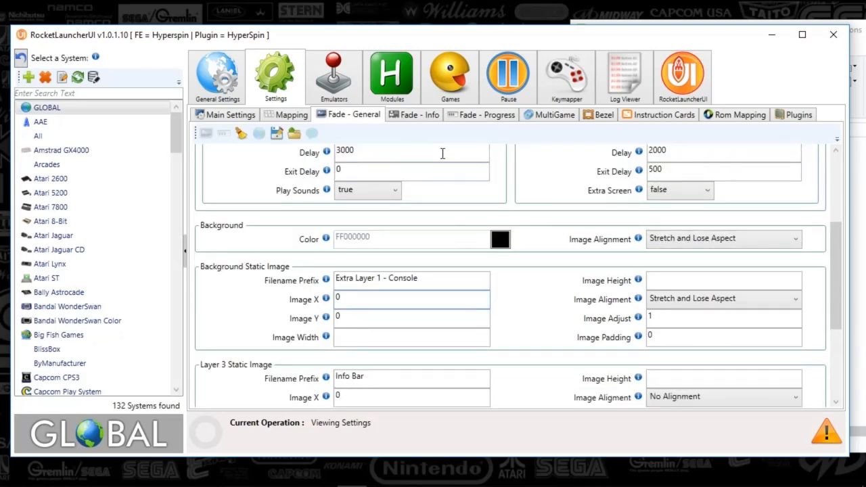
# Check the Fade Info font setting, look through the RocketLauncher and Plugins folders in File Explorer, and return to RocketLauncherUI
pyautogui.click(418, 116)
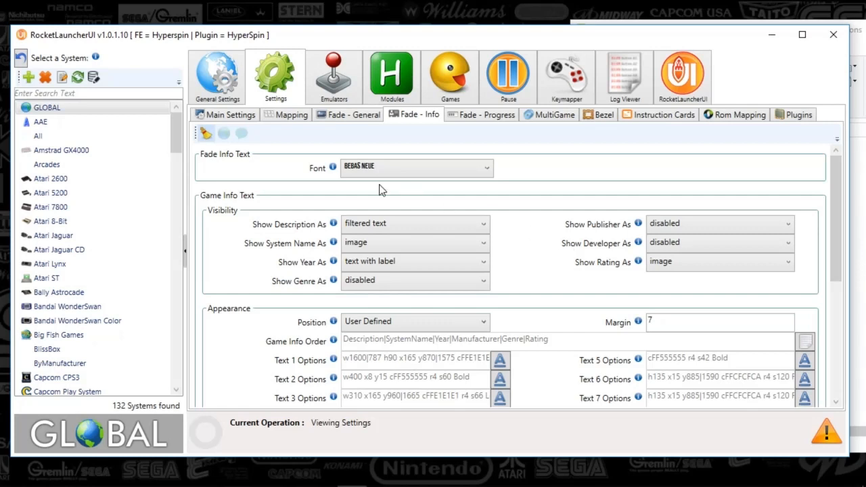
pyautogui.moveTo(333, 169)
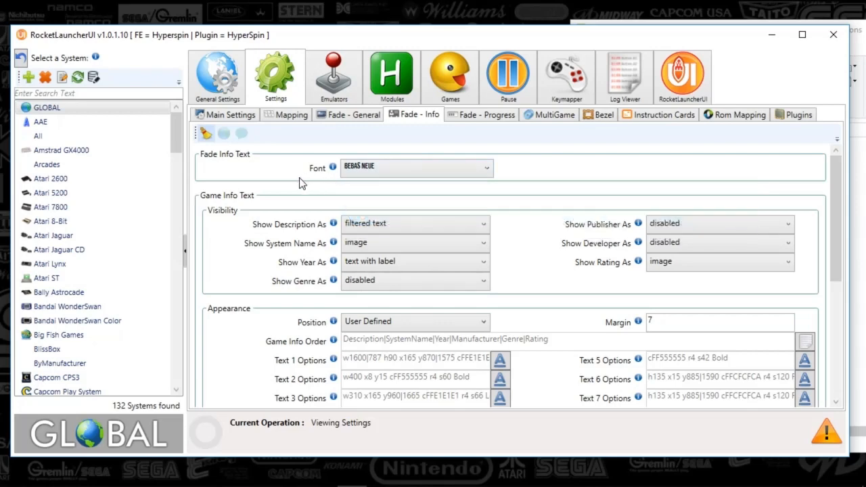
pyautogui.moveTo(619, 44); pyautogui.dragTo(613, 58)
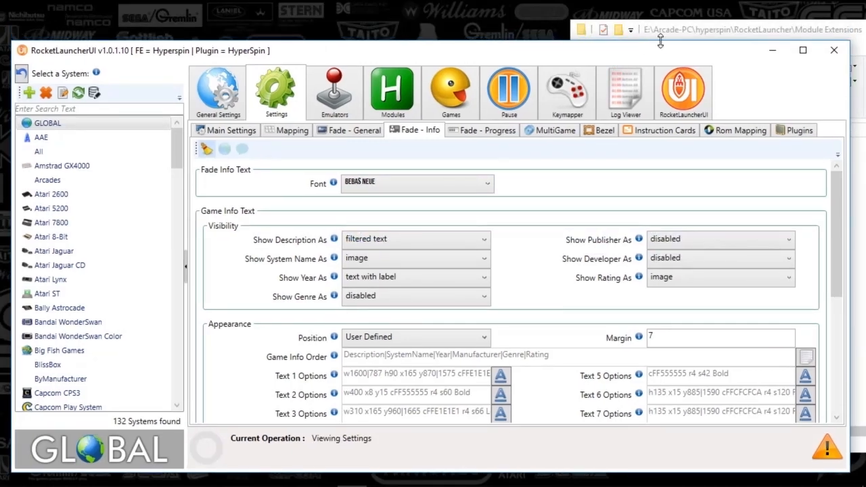
pyautogui.click(679, 39)
pyautogui.moveTo(682, 35); pyautogui.dragTo(617, 32)
pyautogui.click(641, 127)
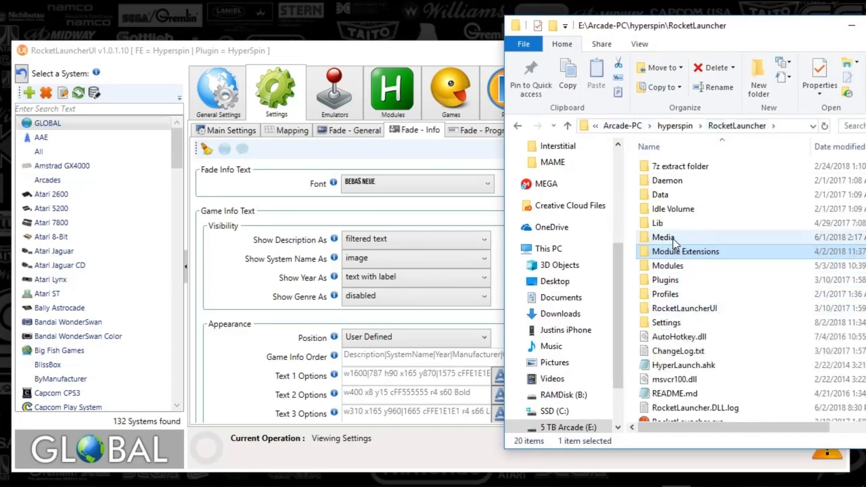
pyautogui.doubleClick(677, 285)
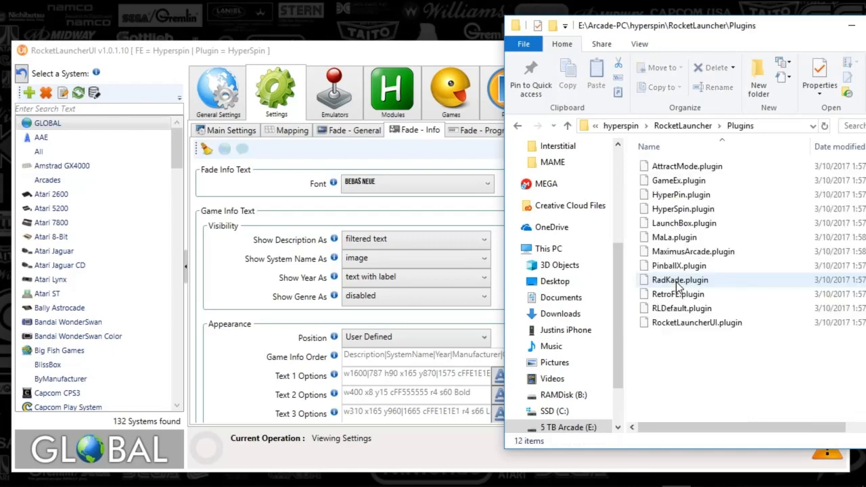
pyautogui.click(697, 128)
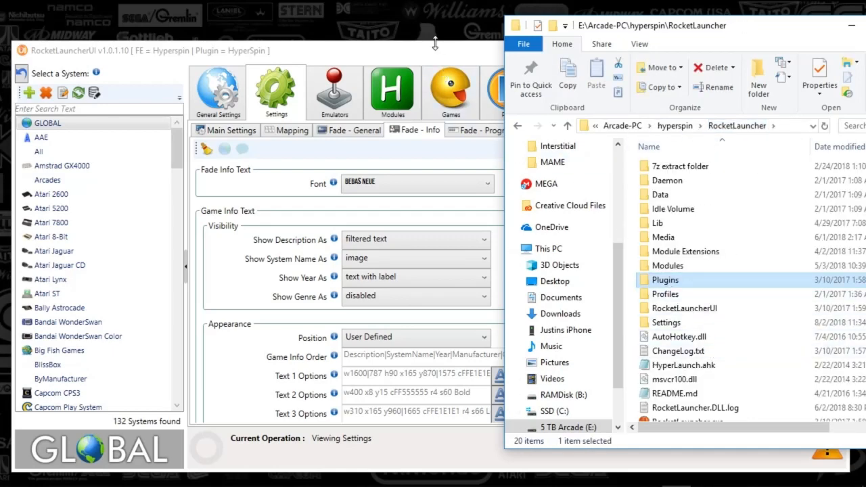
pyautogui.click(436, 51)
pyautogui.moveTo(437, 55); pyautogui.dragTo(445, 34)
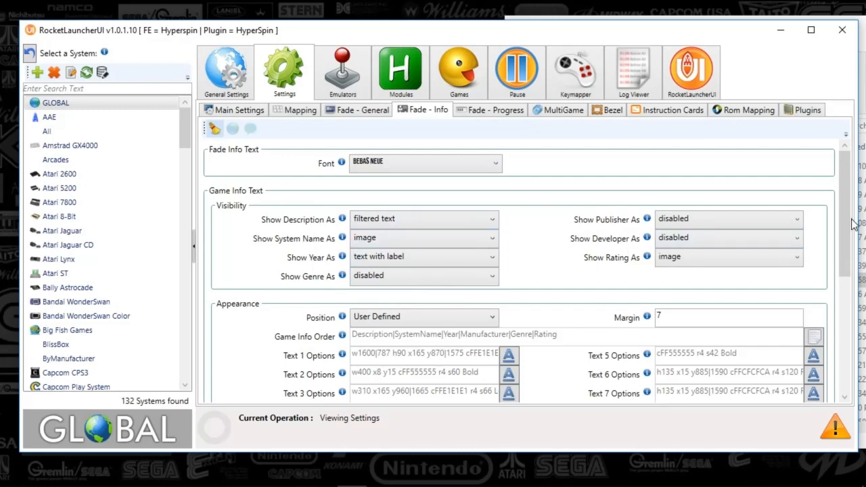
# Review the Game Info Text appearance settings, inspecting the current and available options for Game Info Order and closing the list
pyautogui.scroll(-3, 851, 223)
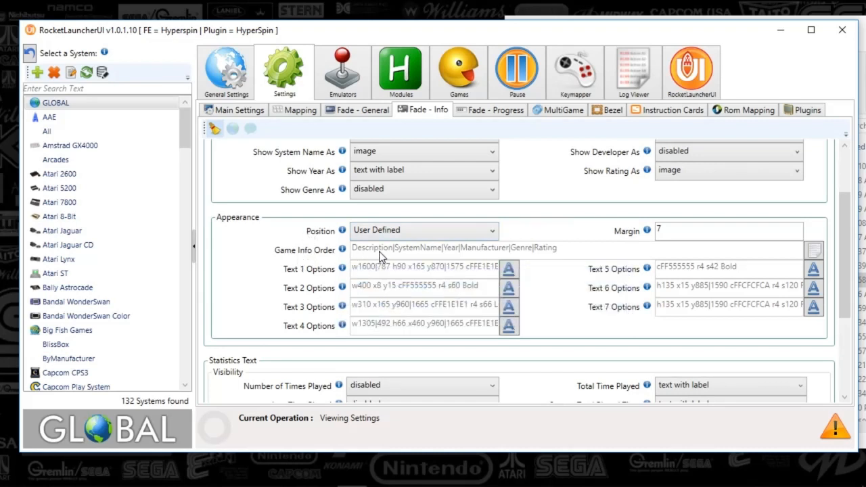
pyautogui.click(814, 252)
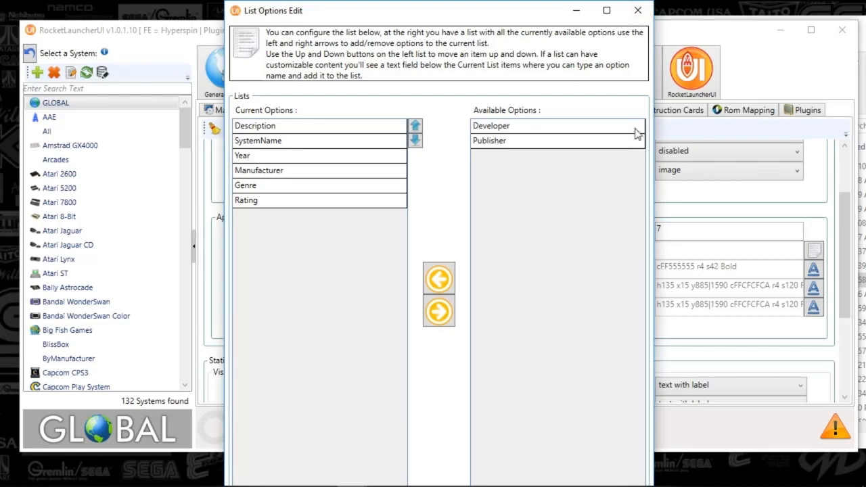
pyautogui.click(637, 12)
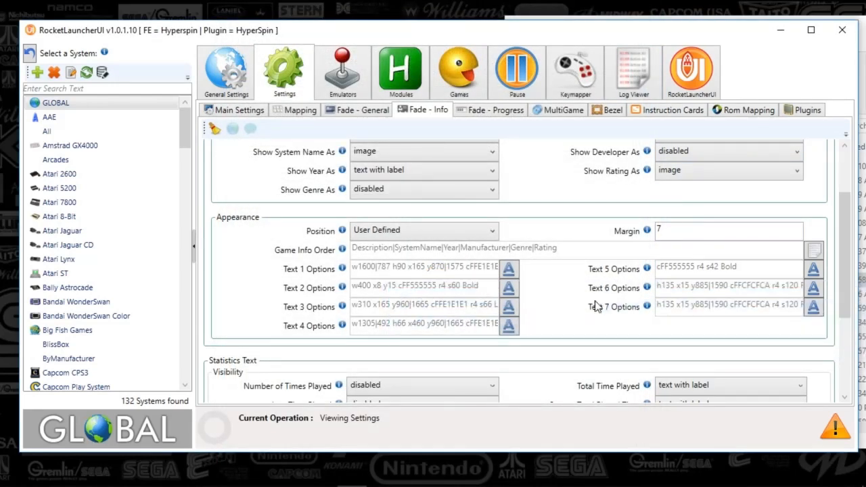
# Review the Statistics Text visibility settings and view the display choices for Number of Times Played, leaving it disabled
pyautogui.scroll(-2, 521, 332)
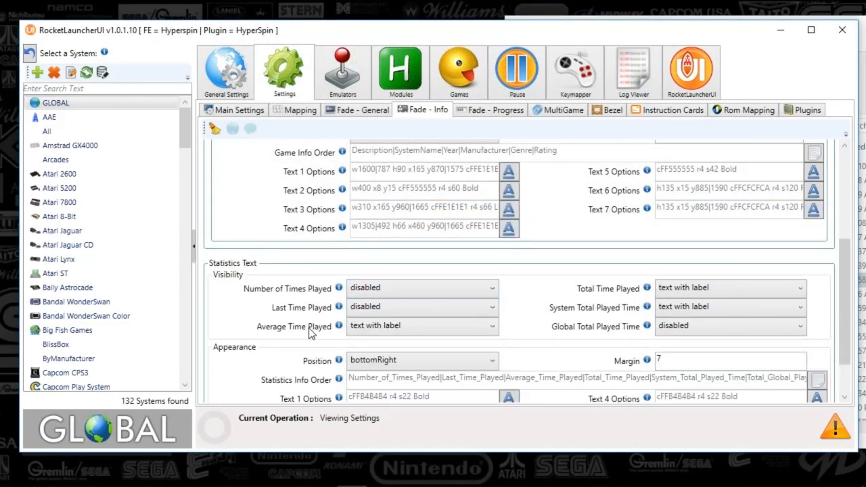
pyautogui.scroll(-2, 313, 331)
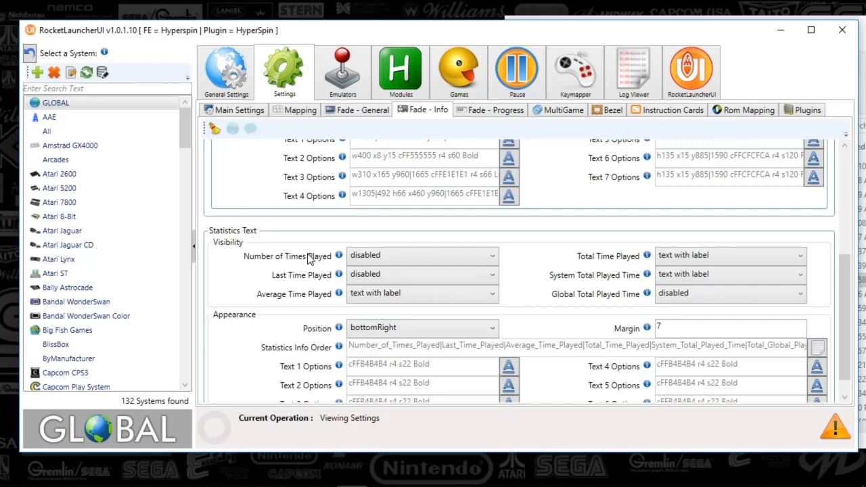
pyautogui.click(371, 257)
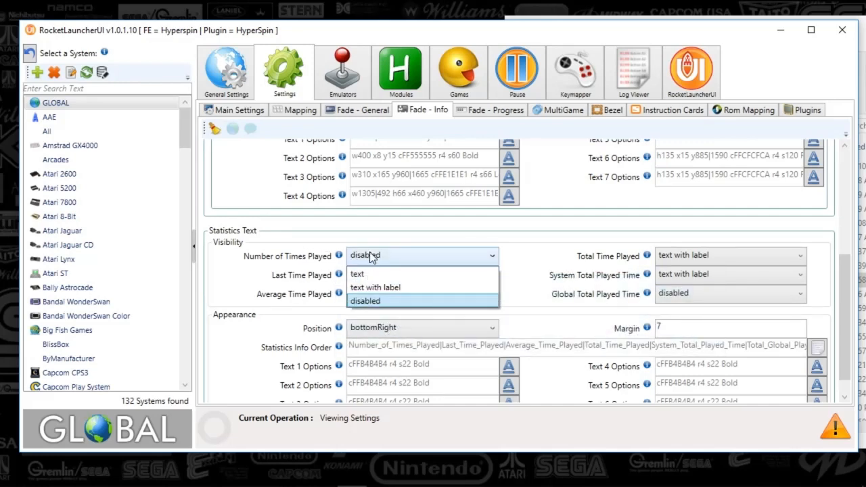
pyautogui.click(345, 244)
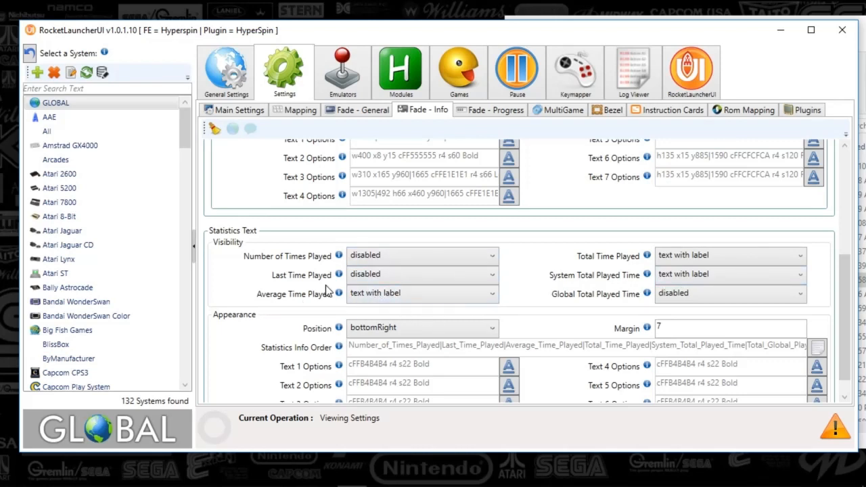
pyautogui.scroll(-1, 310, 294)
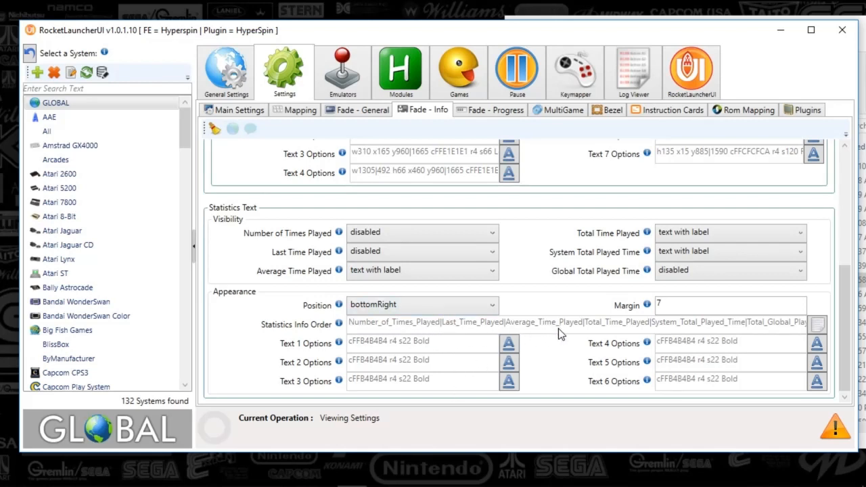
# Inspect the current and available options for Statistics Info Order, close the list and review the Statistics Text appearance settings
pyautogui.click(817, 326)
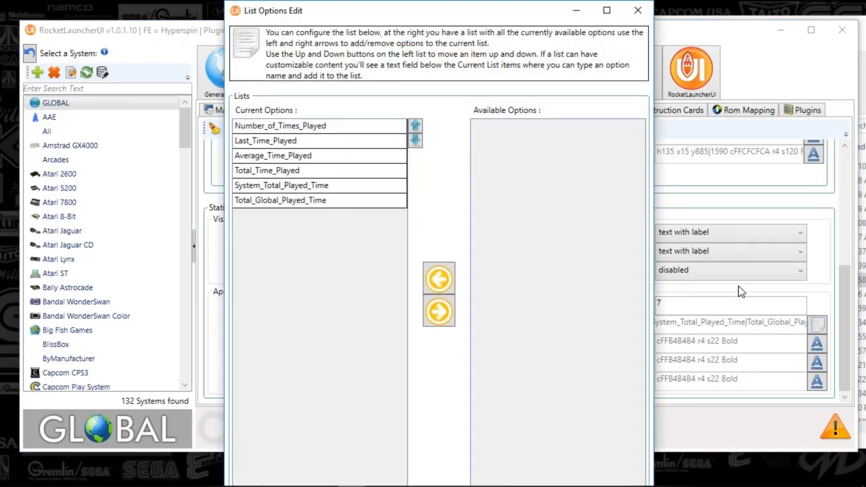
pyautogui.click(637, 11)
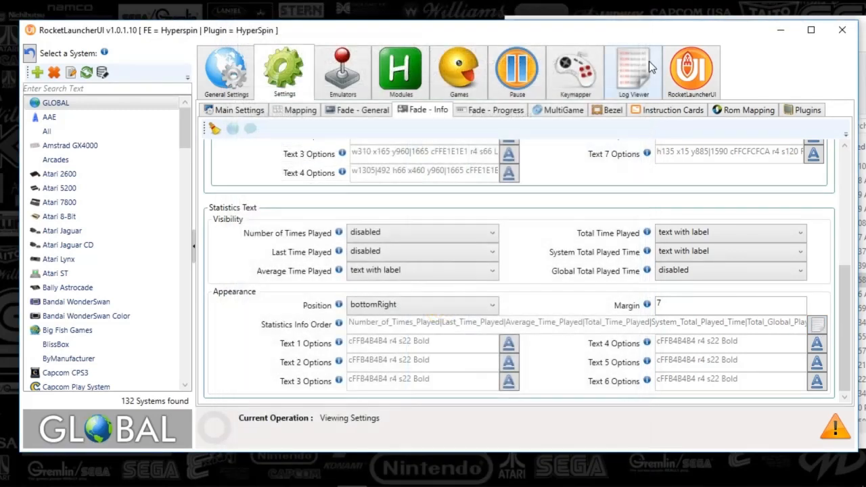
pyautogui.scroll(2, 386, 237)
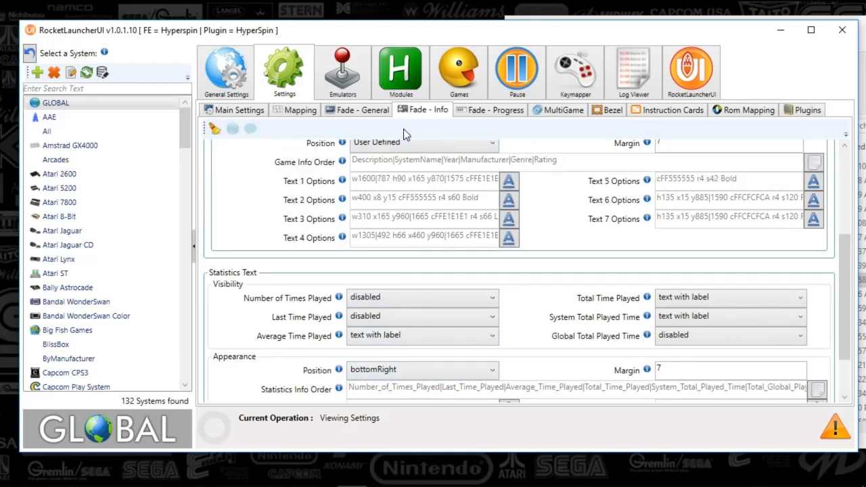
pyautogui.scroll(-1, 475, 207)
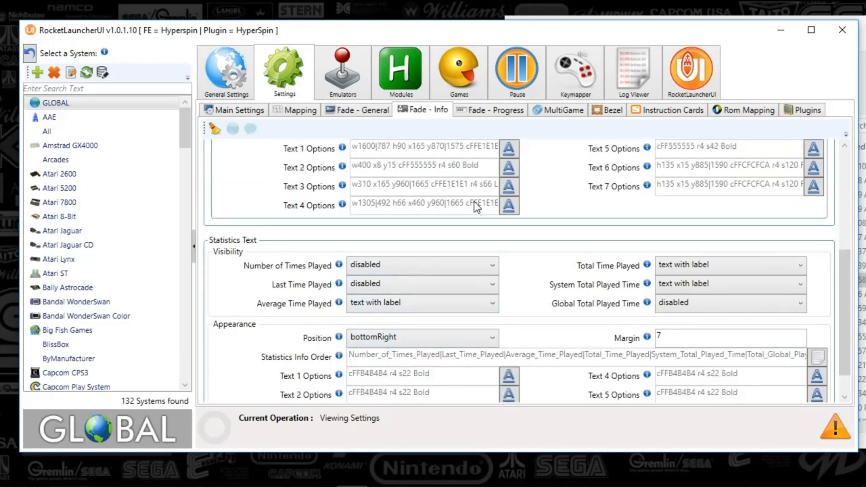
pyautogui.scroll(-1, 501, 325)
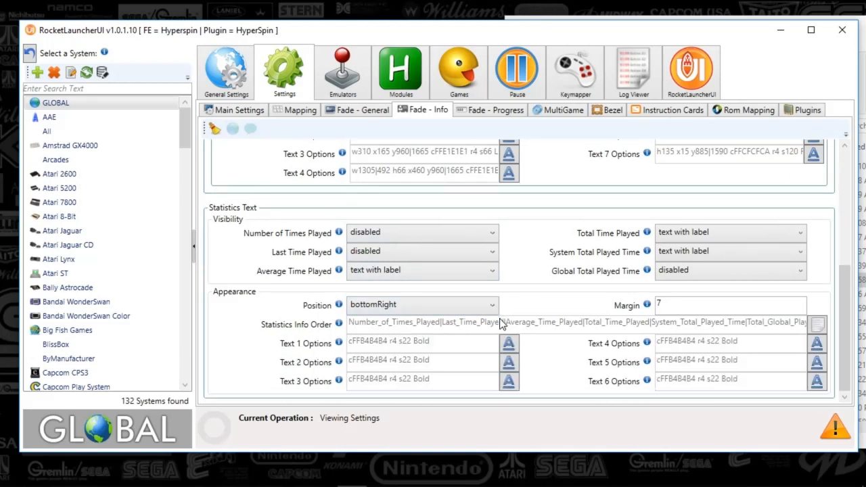
# Review the global Fade Progress settings for Progress Animation, Progress Bar, Progress Bar Background and Extraction Progress Text
pyautogui.click(479, 113)
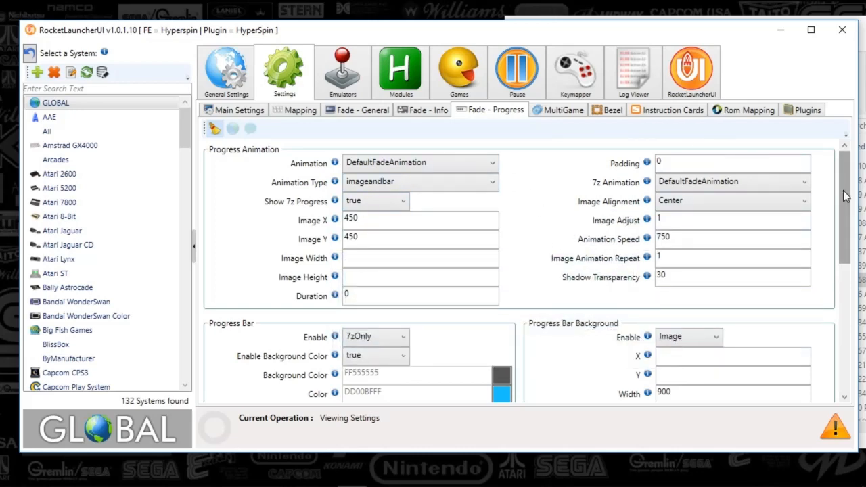
pyautogui.scroll(-5, 493, 205)
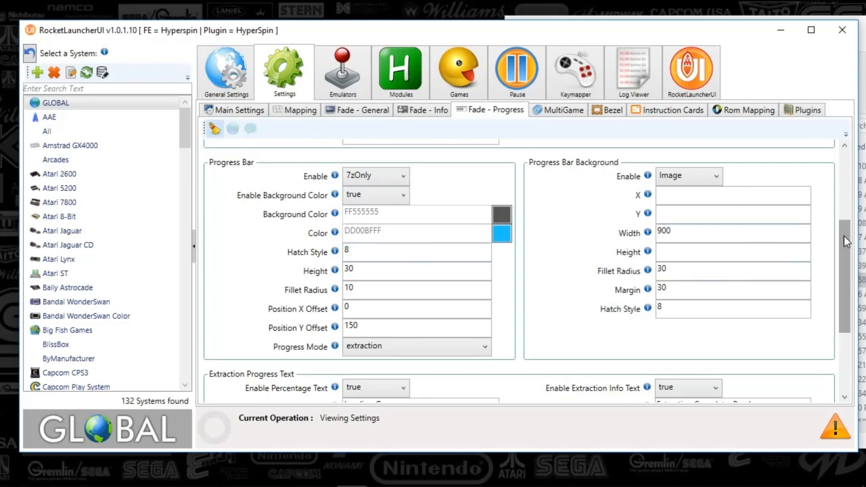
pyautogui.moveTo(846, 242); pyautogui.dragTo(849, 308)
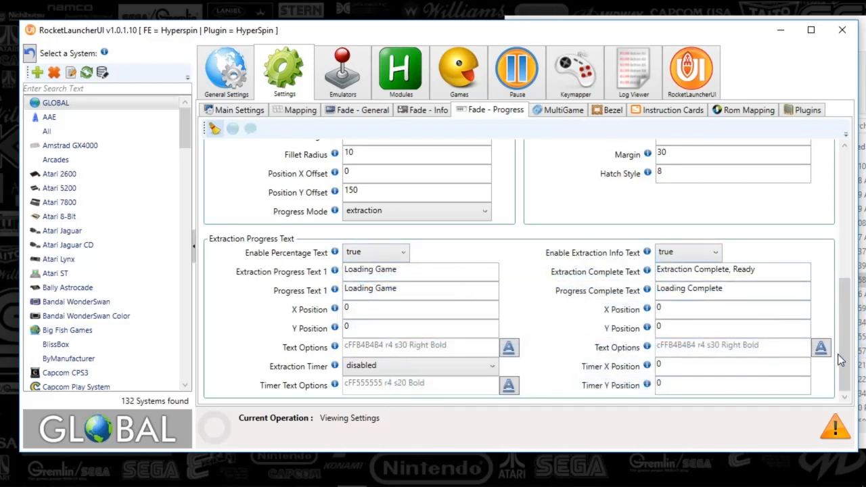
pyautogui.moveTo(843, 345); pyautogui.dragTo(800, 184)
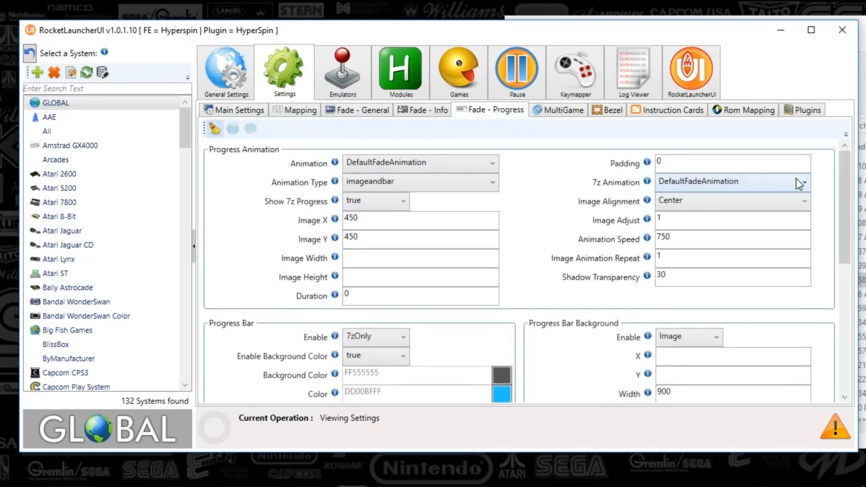
# Review the global MultiGame settings, from General Options, Background, Media Image and Text to Sound and Effects
pyautogui.click(555, 114)
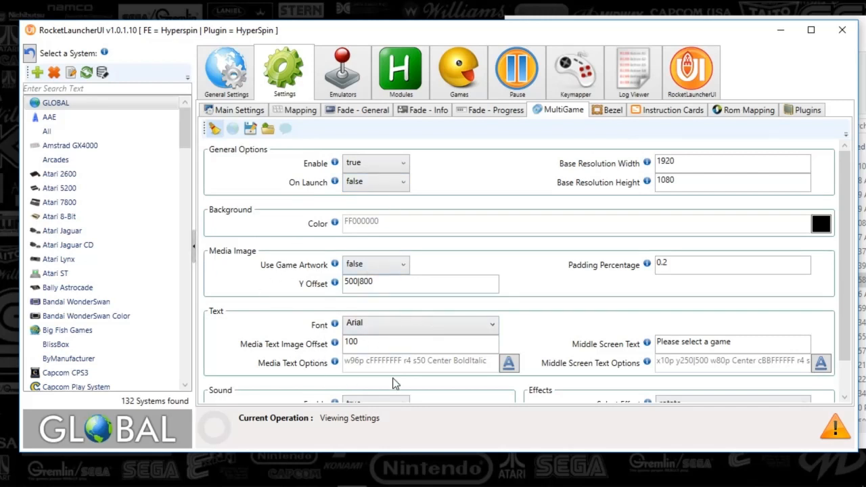
pyautogui.scroll(-2, 845, 280)
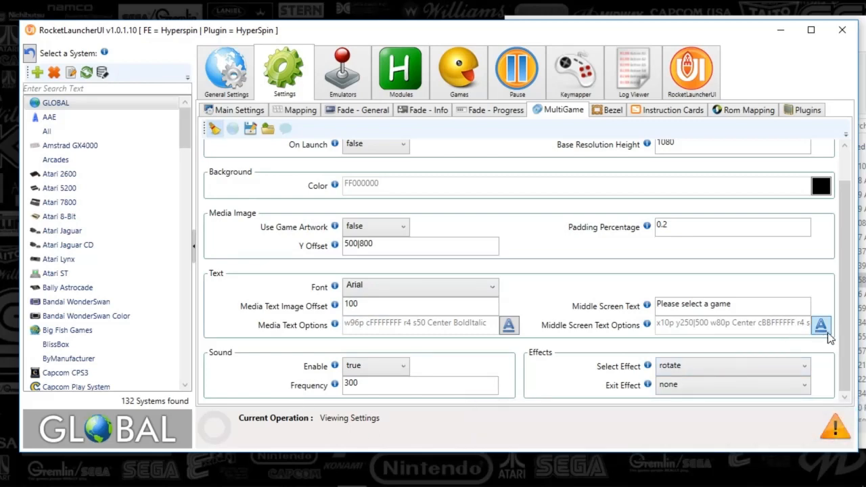
pyautogui.scroll(1, 845, 340)
pyautogui.scroll(2, 844, 340)
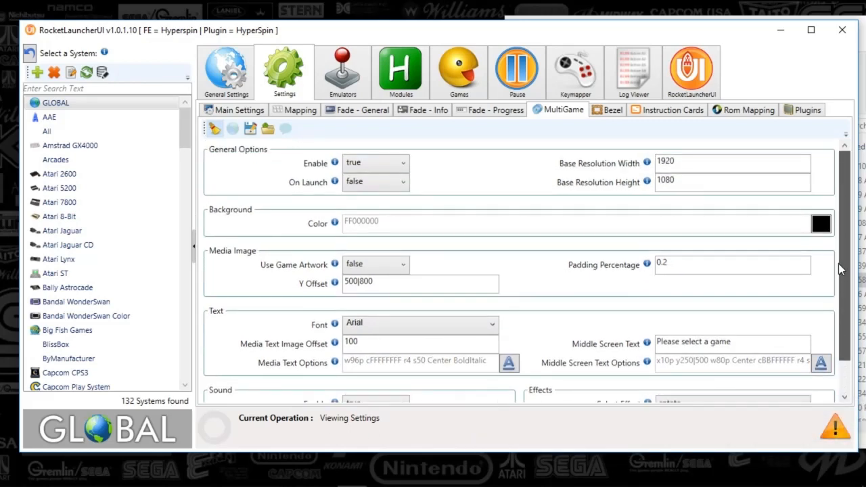
# Review the global Bezel settings, reading the Save Last Selection information and inspecting the hotkeys configured for Next Bezel
pyautogui.click(611, 112)
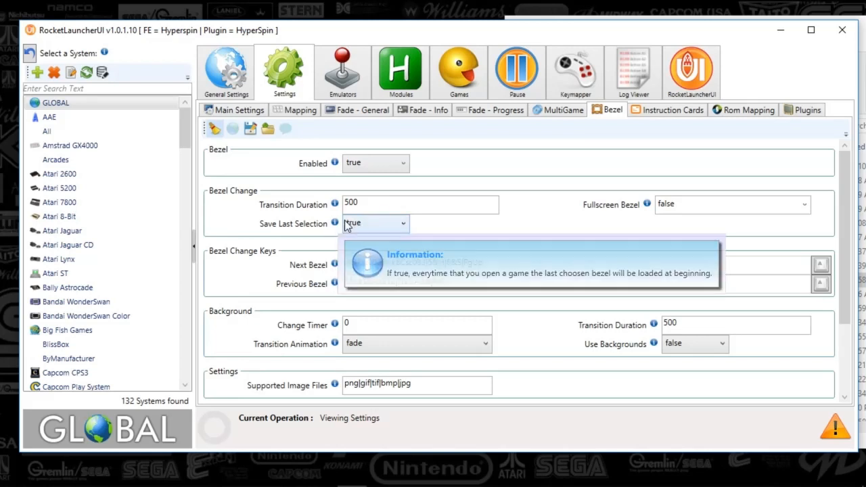
pyautogui.moveTo(337, 225)
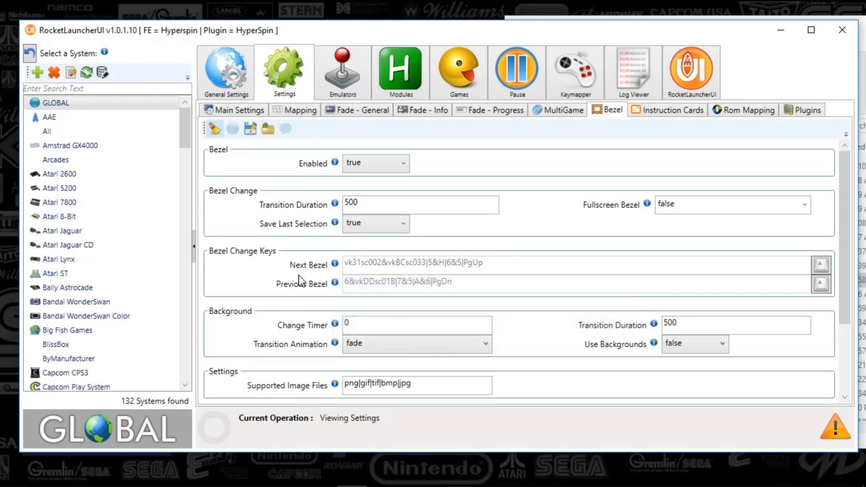
pyautogui.click(822, 264)
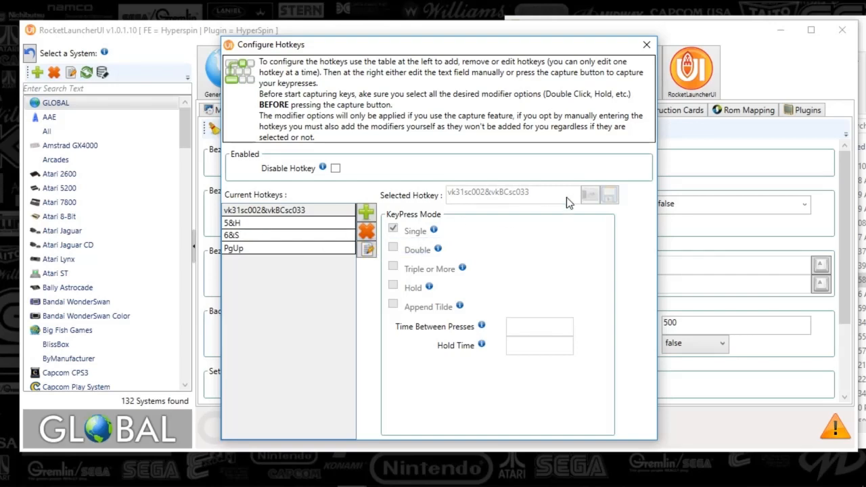
pyautogui.click(646, 46)
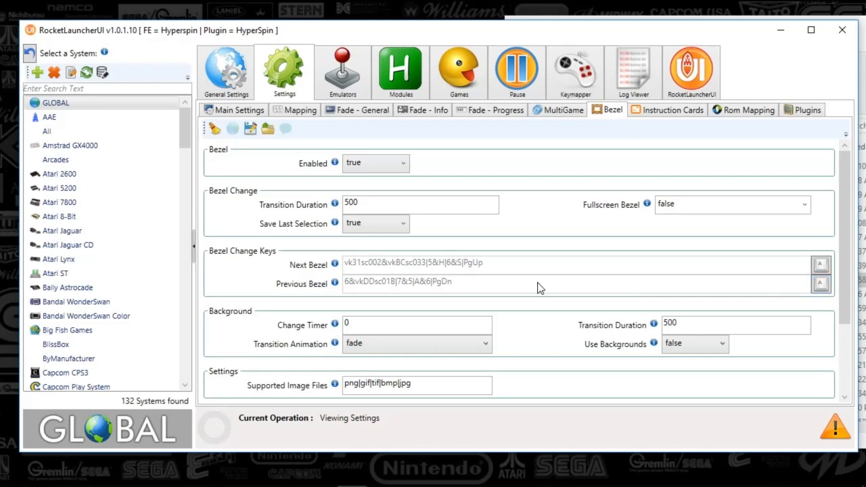
pyautogui.moveTo(303, 268)
# Examine the remaining Bezel settings for Background, Supported Image Files, Multi-Screen and Shader, highlighting the supported image file types
pyautogui.scroll(-1, 281, 320)
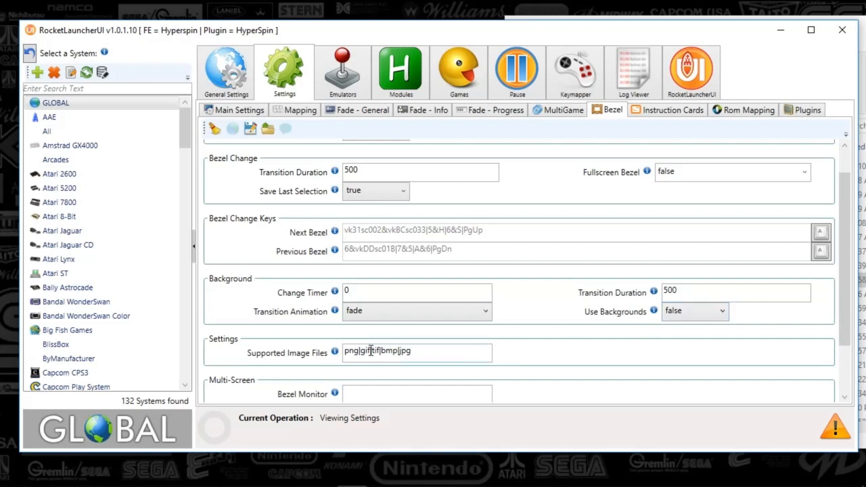
pyautogui.scroll(-2, 265, 332)
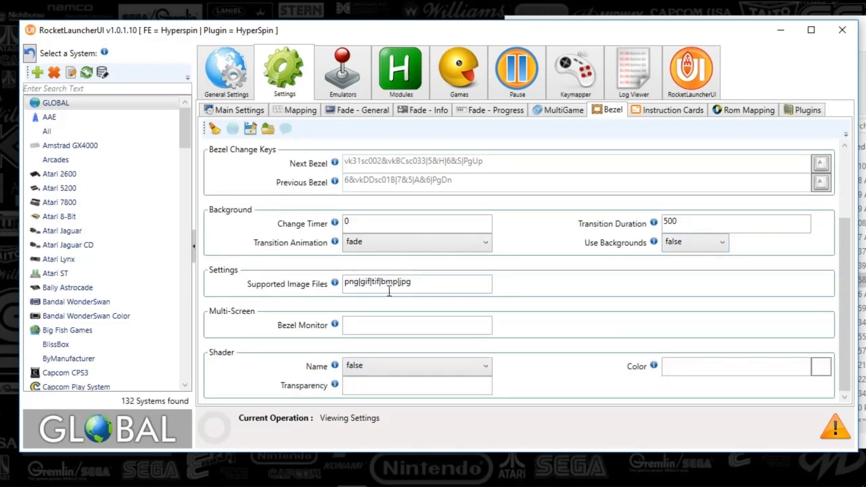
pyautogui.moveTo(427, 284); pyautogui.dragTo(346, 283)
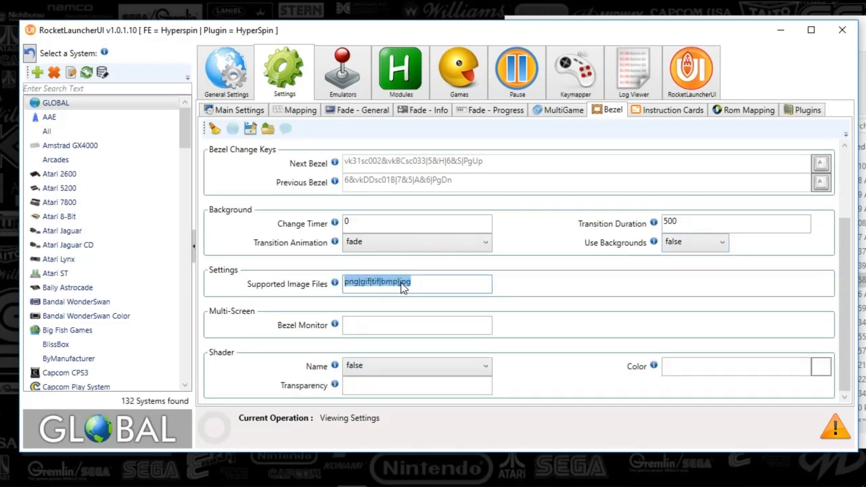
pyautogui.click(402, 283)
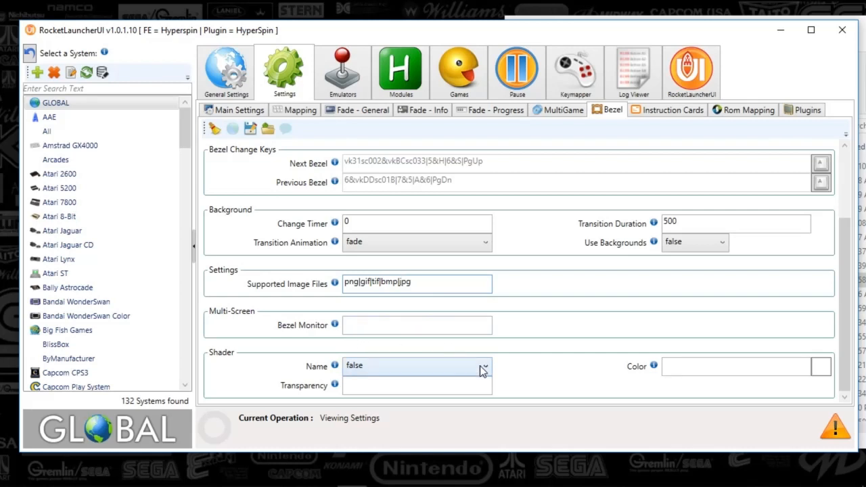
# Review the global Instruction Cards settings, inspecting the option lists for Left Menu Positions and Right Menu Positions without changing them
pyautogui.click(663, 112)
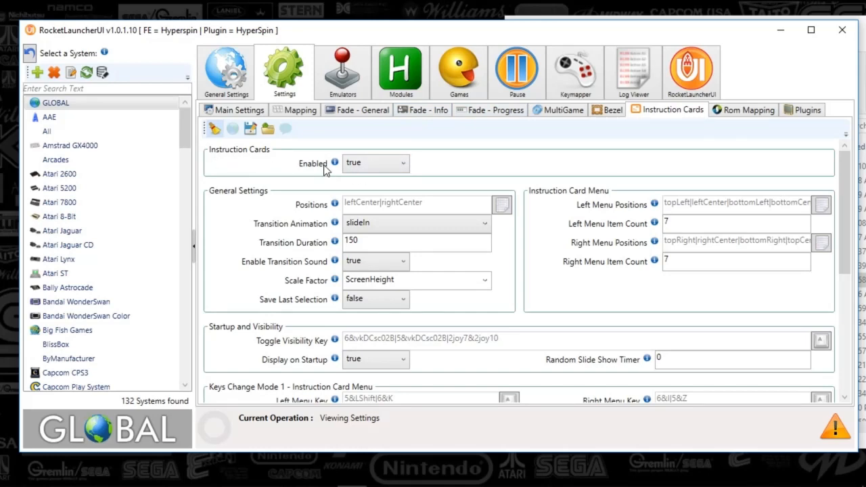
pyautogui.moveTo(354, 166)
pyautogui.click(818, 205)
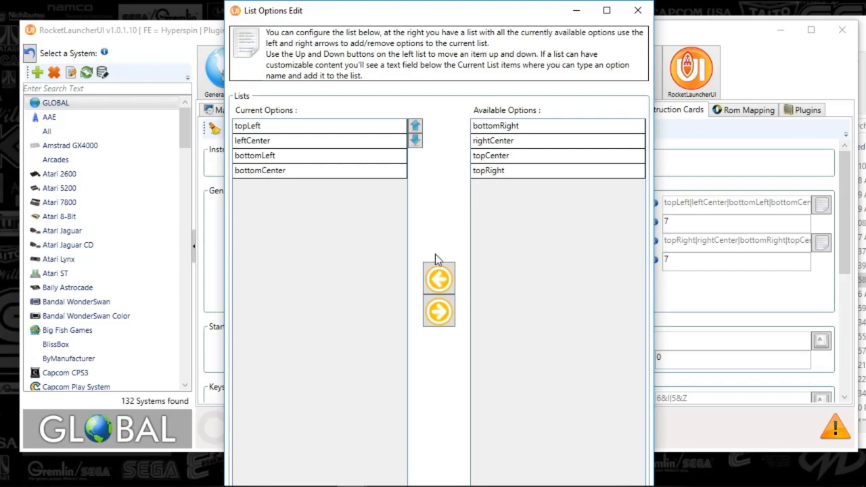
pyautogui.click(637, 10)
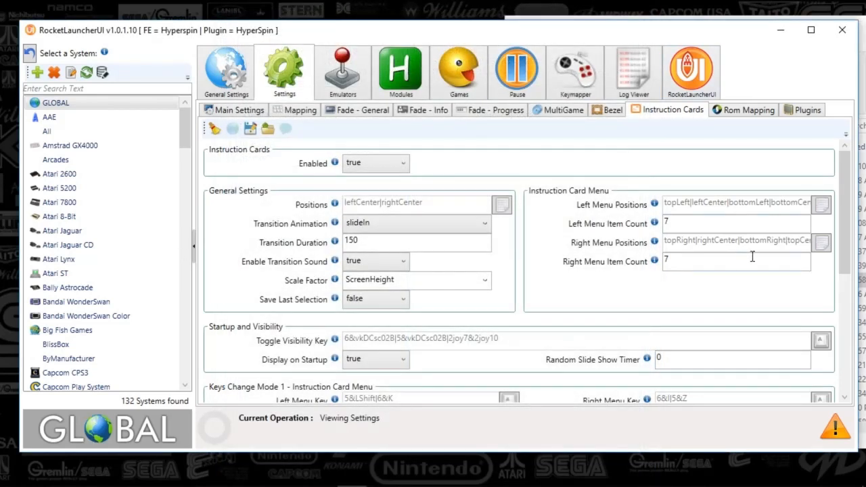
pyautogui.click(821, 243)
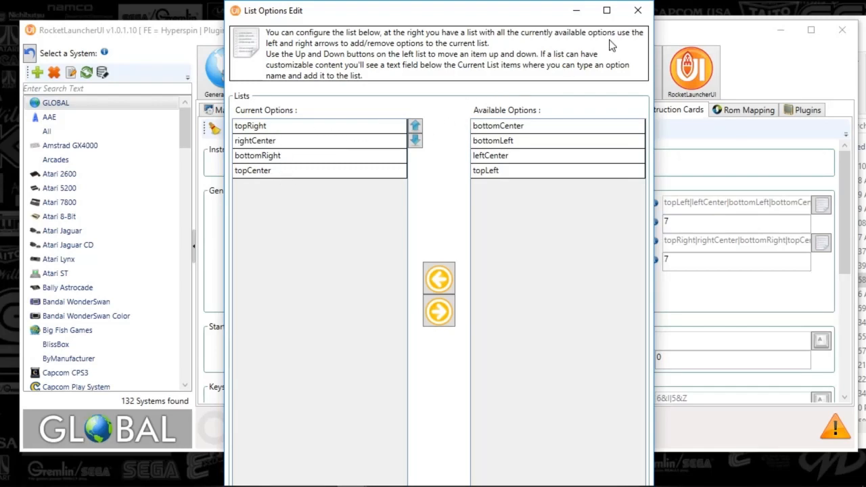
pyautogui.click(636, 12)
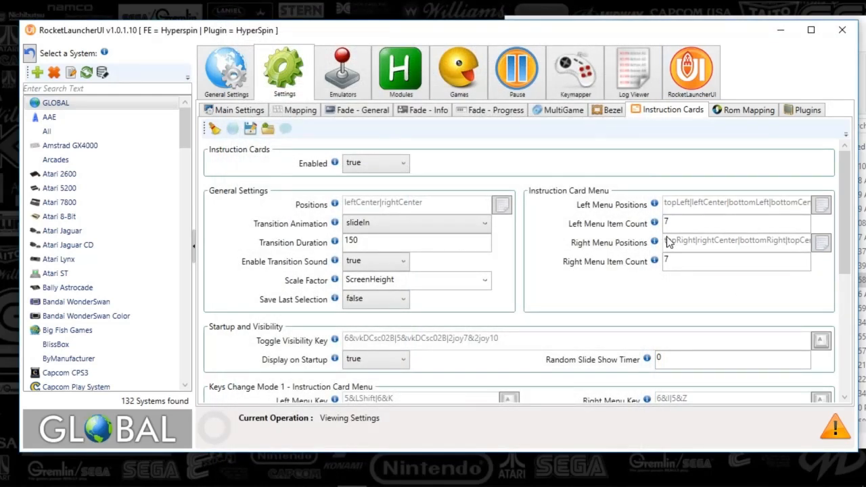
# Inspect the Toggle Visibility Key hotkeys for instruction cards, including 2joy7&2joy10, and review the three Keys Change Mode sections
pyautogui.moveTo(836, 189); pyautogui.dragTo(840, 260)
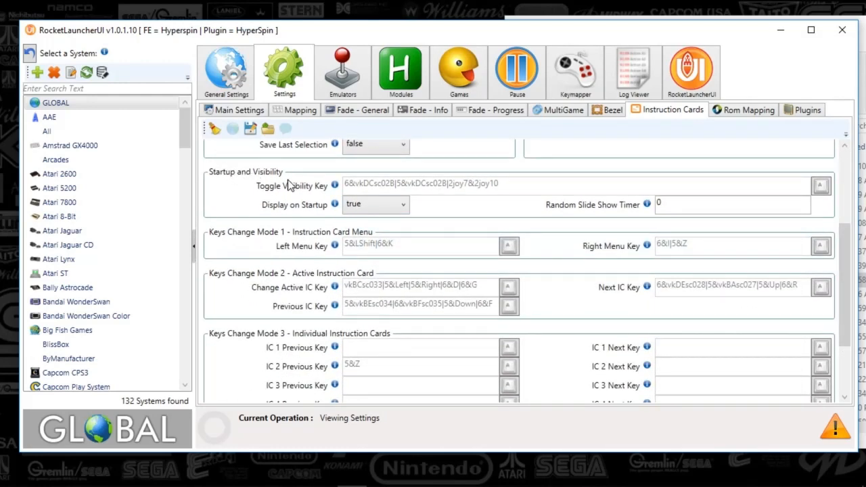
pyautogui.click(819, 186)
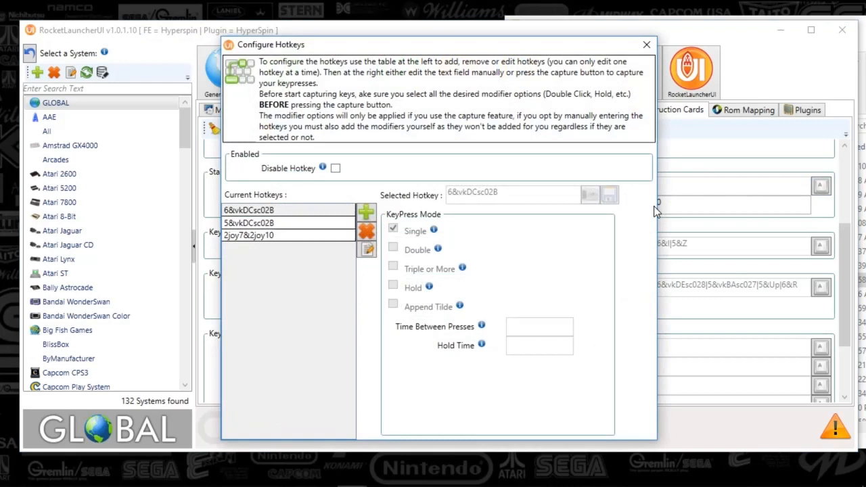
pyautogui.click(240, 237)
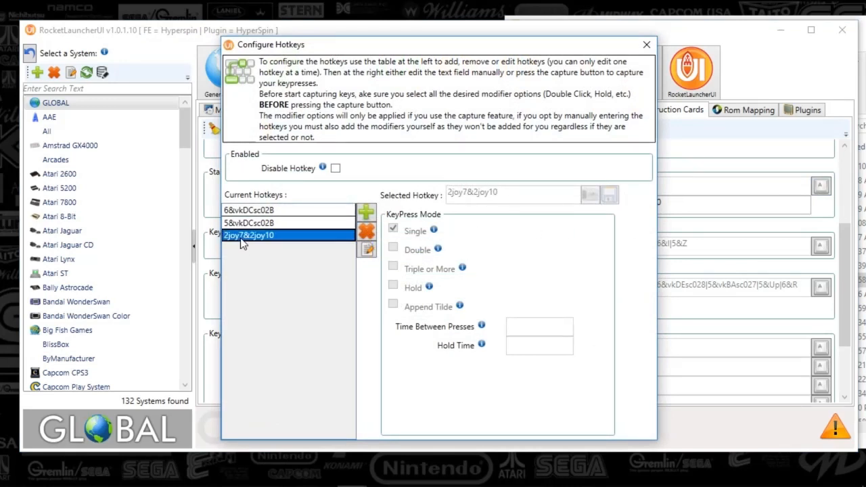
pyautogui.click(647, 44)
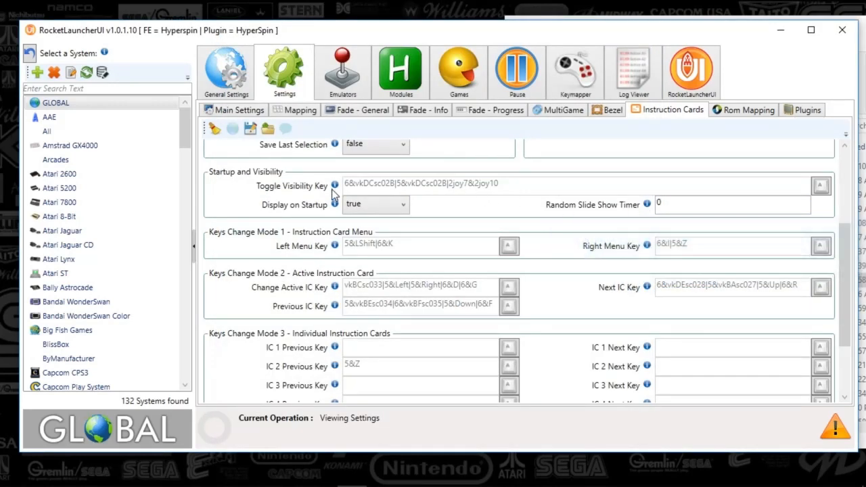
pyautogui.moveTo(335, 188)
pyautogui.scroll(-3, 334, 313)
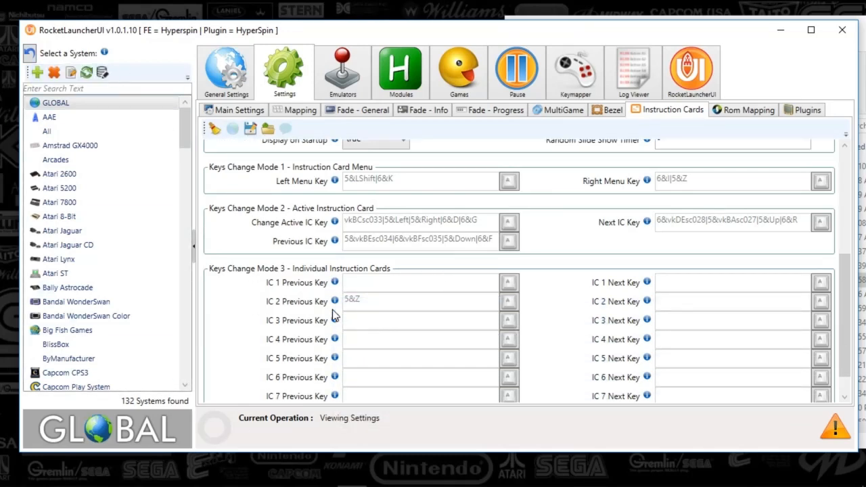
# Inspect the hotkeys configured for Change Active IC Key and Previous IC Key under Keys Change Mode 2
pyautogui.scroll(1, 285, 315)
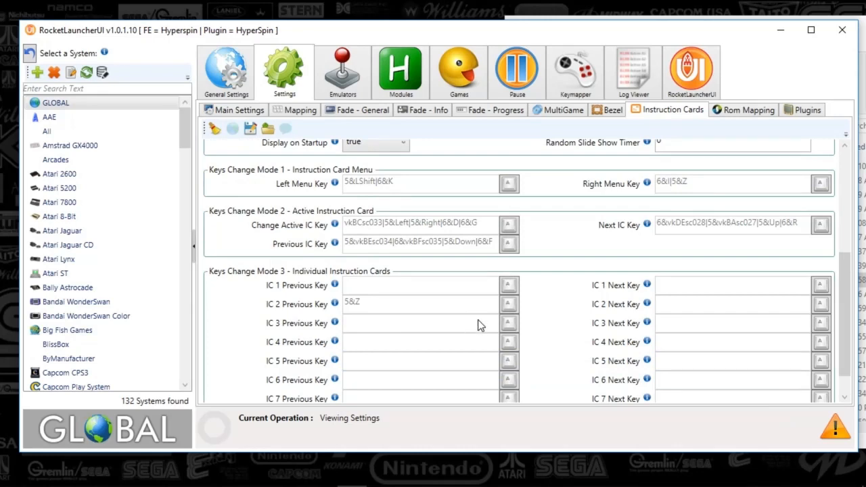
pyautogui.scroll(1, 481, 319)
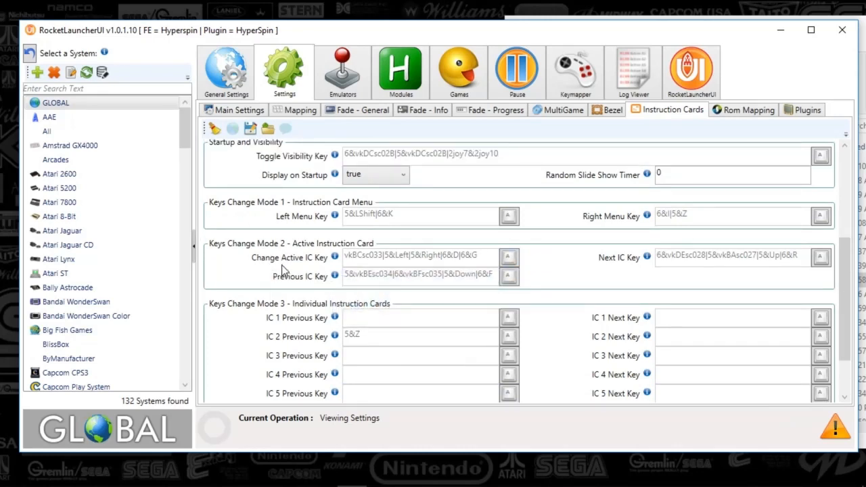
pyautogui.click(508, 258)
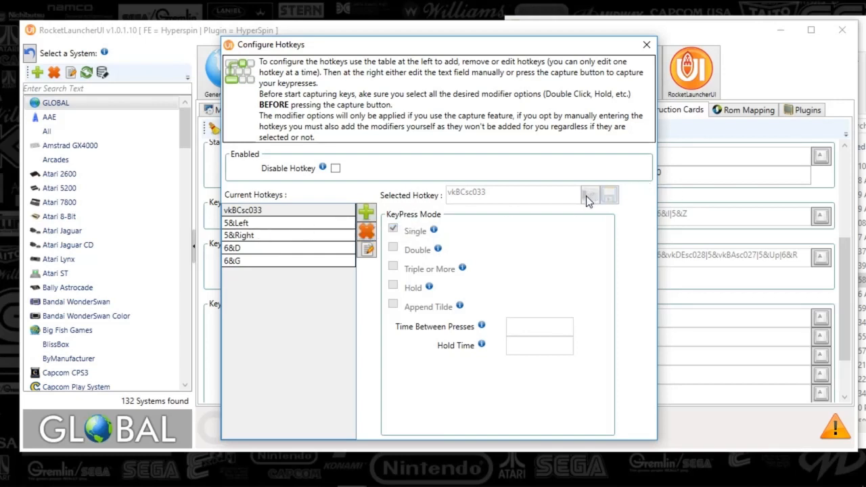
pyautogui.click(646, 46)
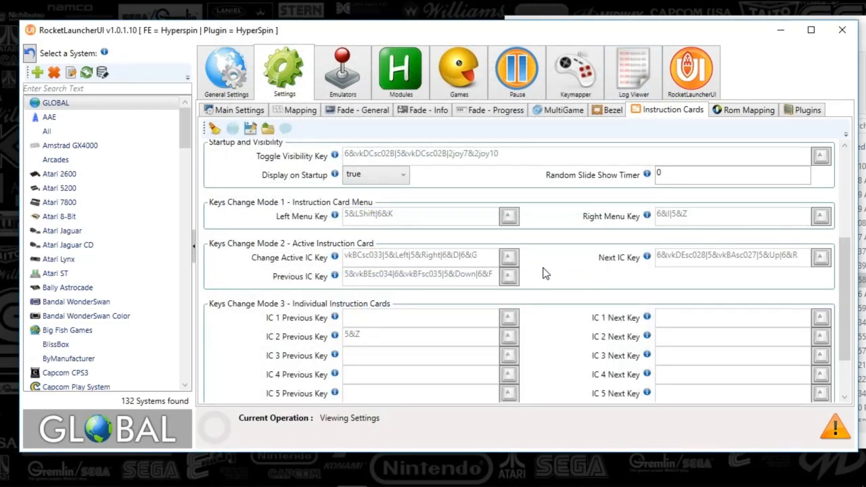
pyautogui.click(511, 282)
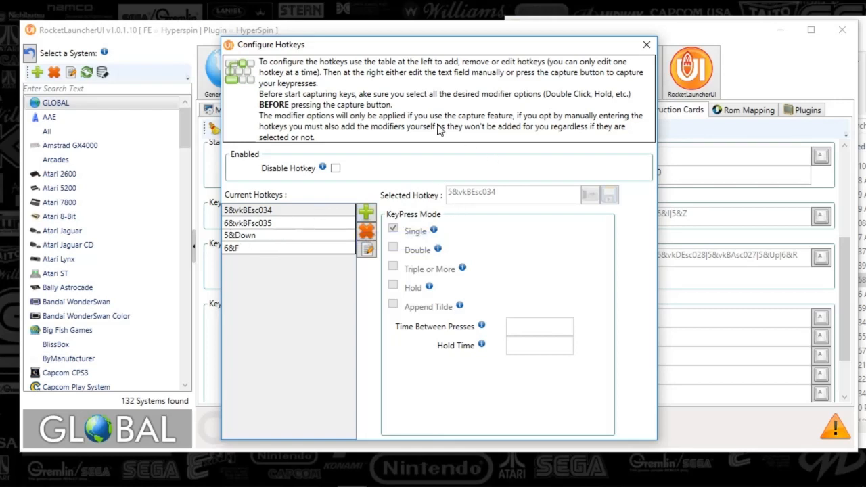
pyautogui.click(648, 46)
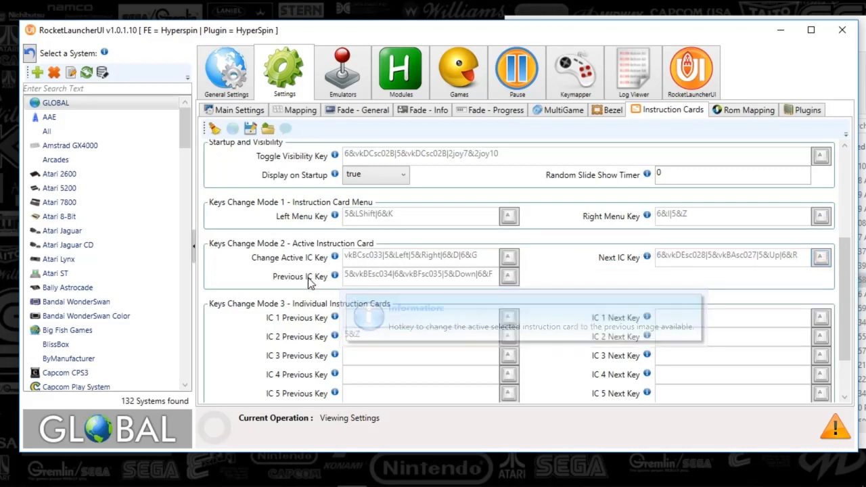
# Inspect the Next IC Key hotkeys, including 5&Up and 6&R, and review the individual card keys under Keys Change Mode 3
pyautogui.click(821, 257)
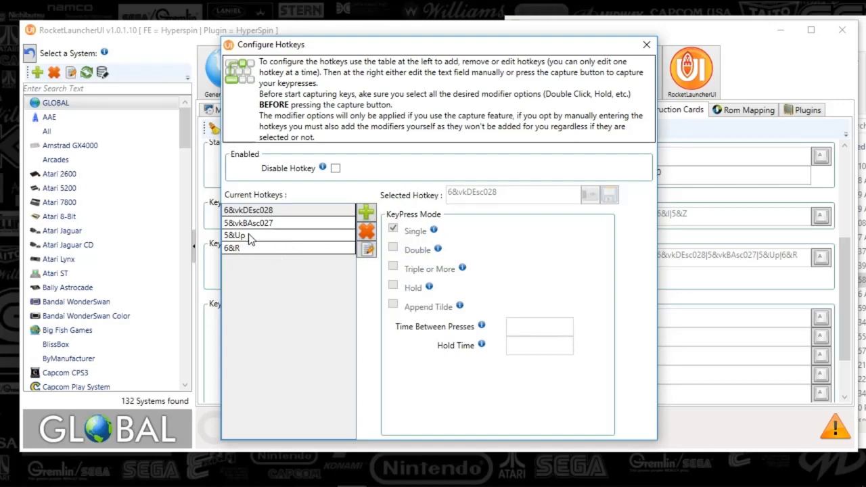
pyautogui.click(249, 235)
pyautogui.click(250, 249)
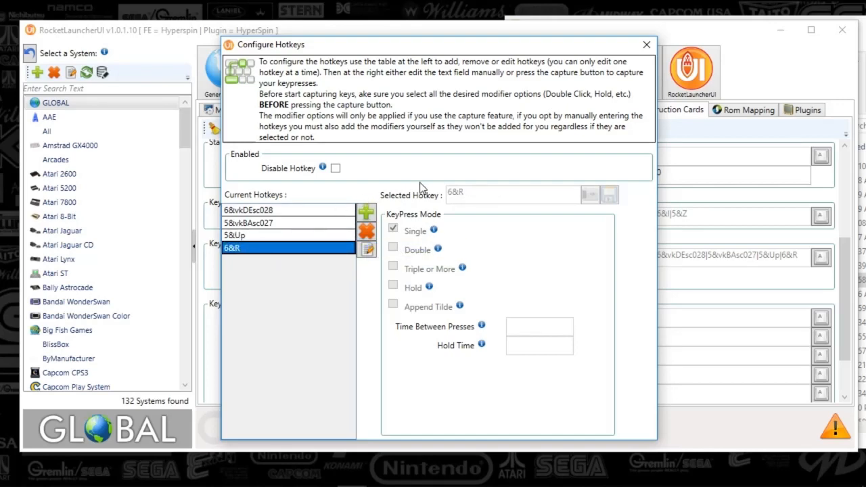
pyautogui.click(647, 44)
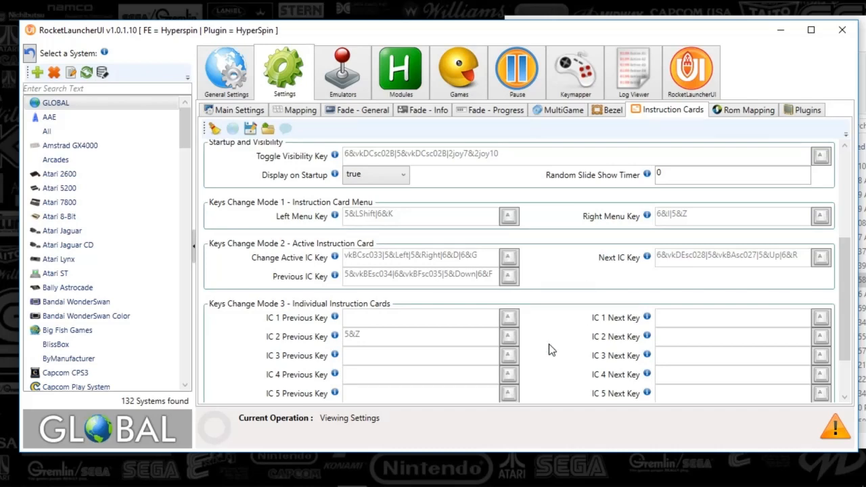
pyautogui.scroll(-2, 840, 298)
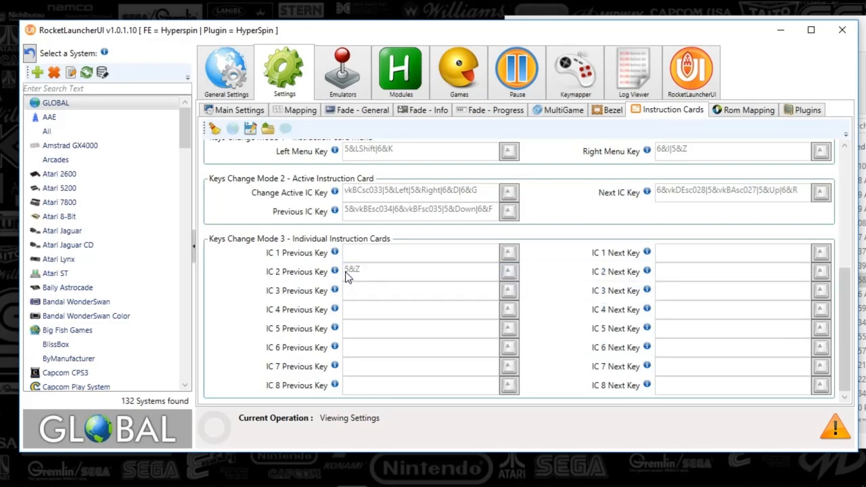
pyautogui.moveTo(334, 273)
# Review the global Rom Mapping settings, covering the general options, Launch Menu, Title, Game Selection Column and Selected Game Info
pyautogui.click(750, 110)
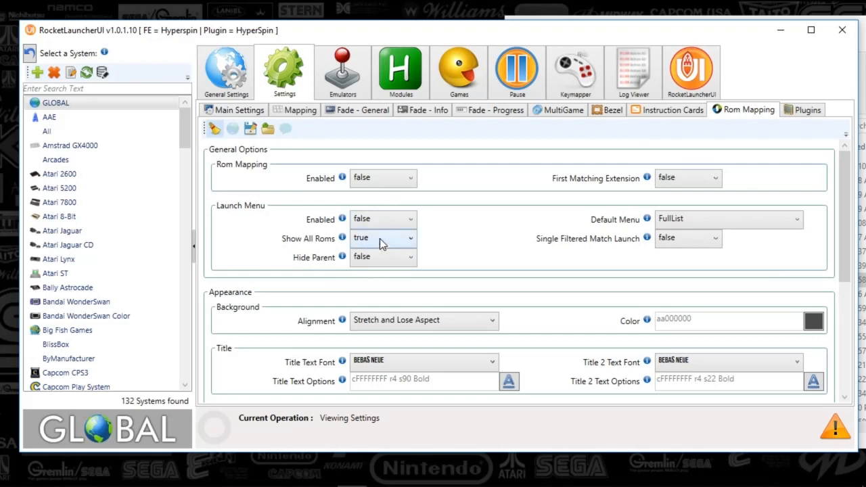
pyautogui.scroll(-2, 296, 305)
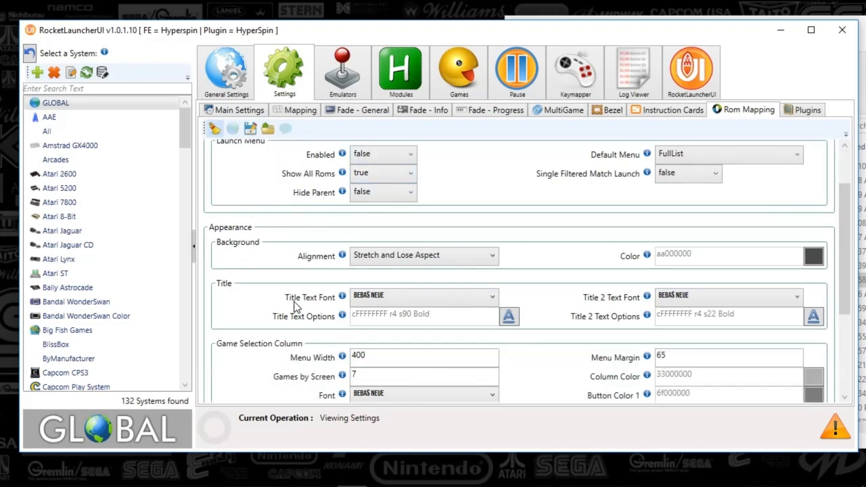
pyautogui.scroll(-5, 295, 301)
pyautogui.scroll(1, 556, 230)
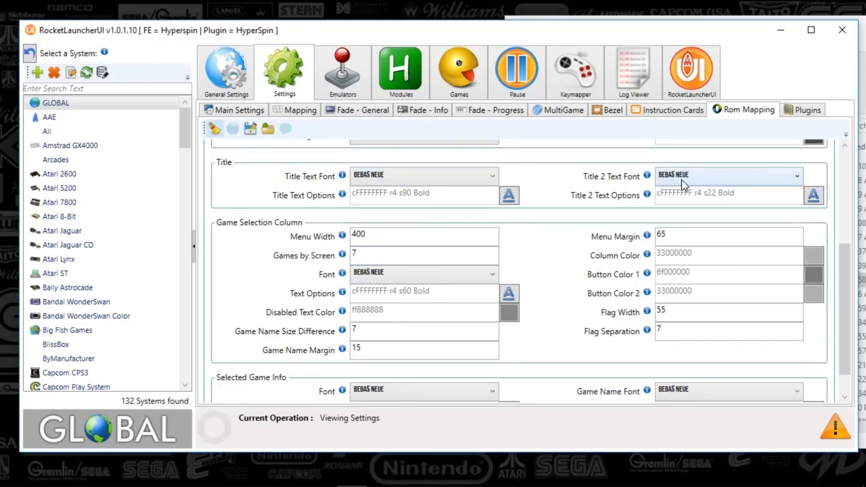
pyautogui.scroll(-1, 648, 236)
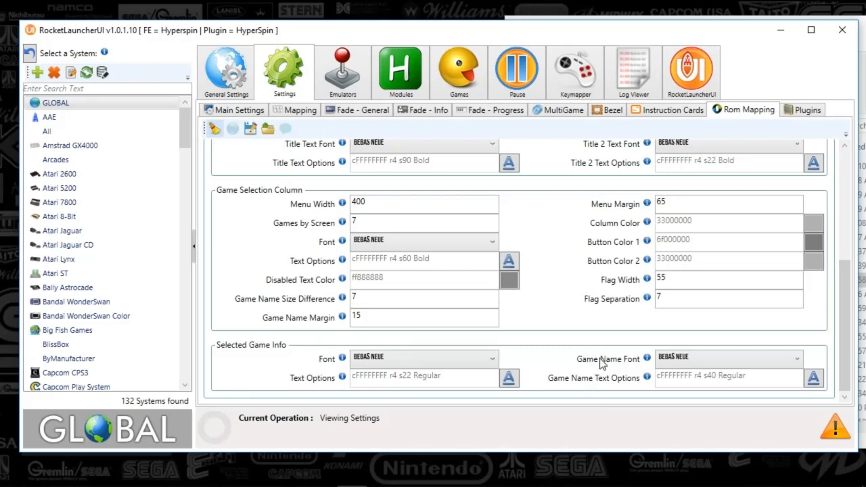
pyautogui.scroll(7, 600, 359)
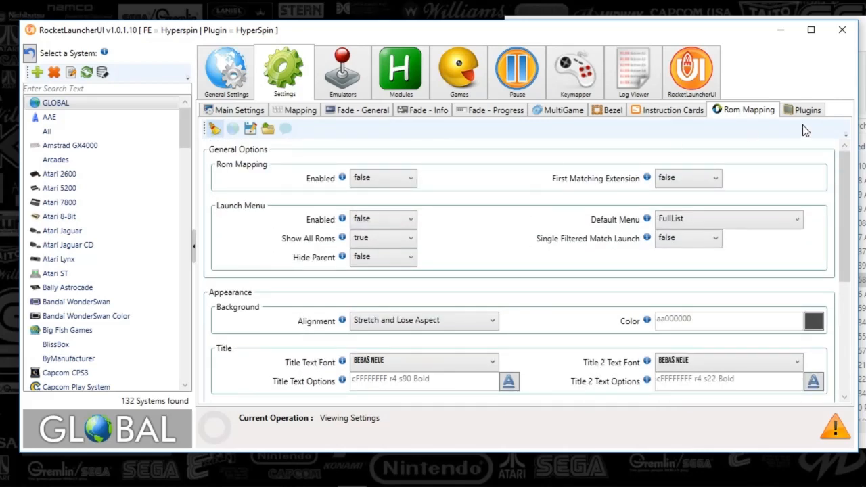
# Review the global Plugins artwork labels and inspect the Logo Labels entries for Wheel and Main Menu Wheel
pyautogui.click(809, 112)
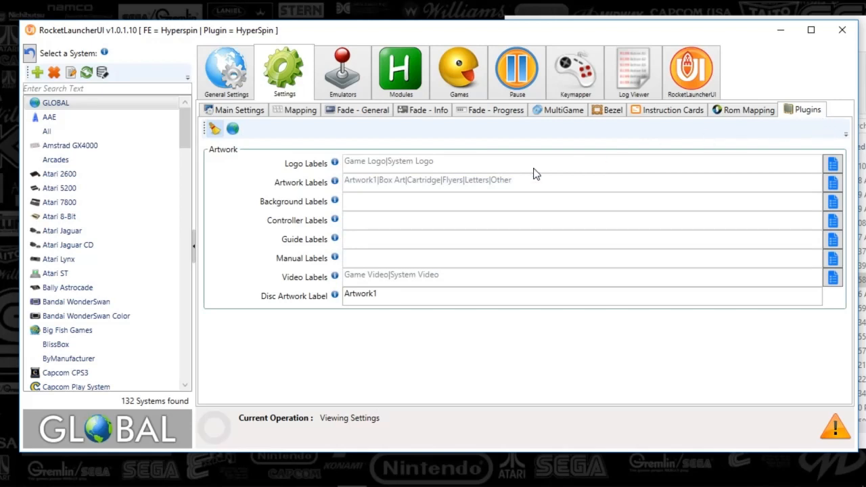
pyautogui.click(833, 164)
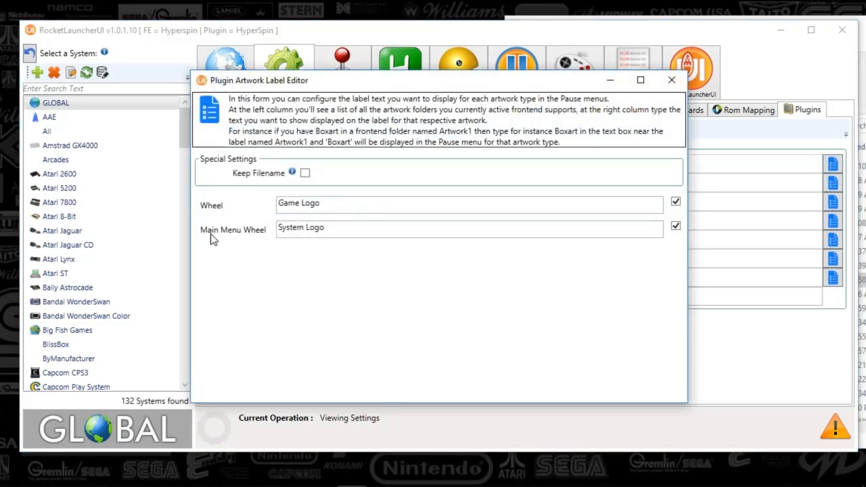
pyautogui.click(671, 80)
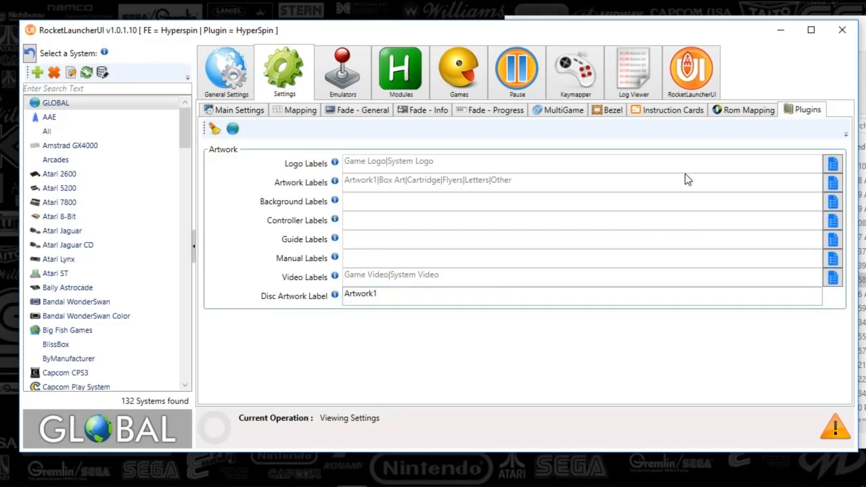
# Look through the global emulator list, checking the extensions and modules assigned to emulators such as AAE, Arnold and Bgb
pyautogui.click(338, 75)
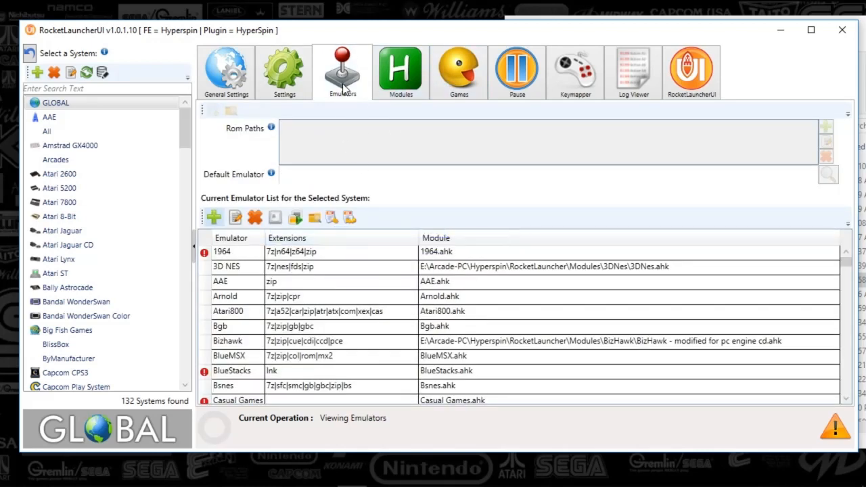
pyautogui.click(325, 282)
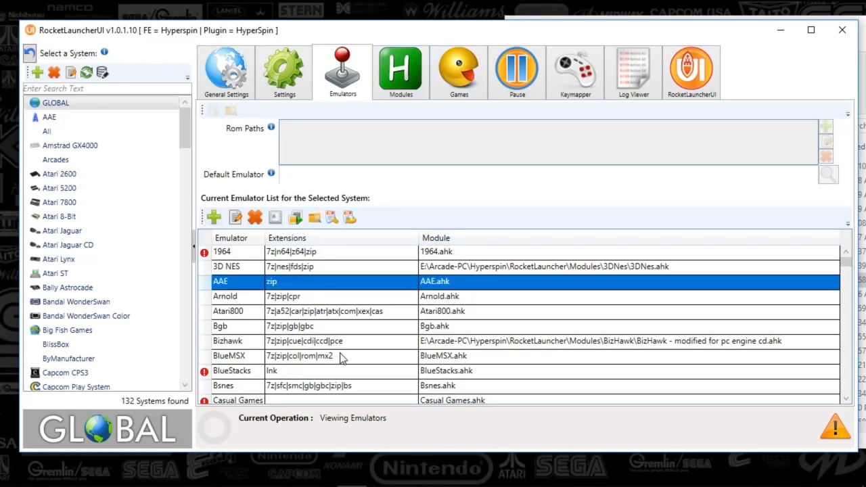
pyautogui.click(347, 301)
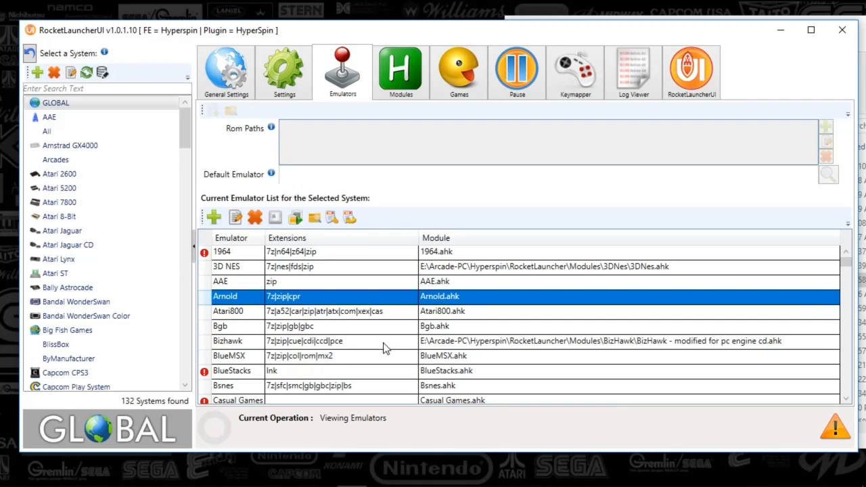
pyautogui.click(340, 329)
pyautogui.scroll(-5, 340, 330)
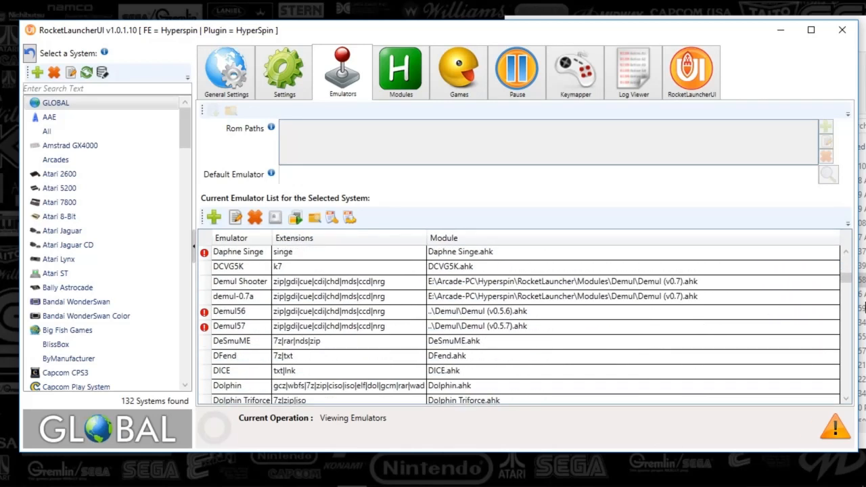
pyautogui.moveTo(847, 275); pyautogui.dragTo(863, 253)
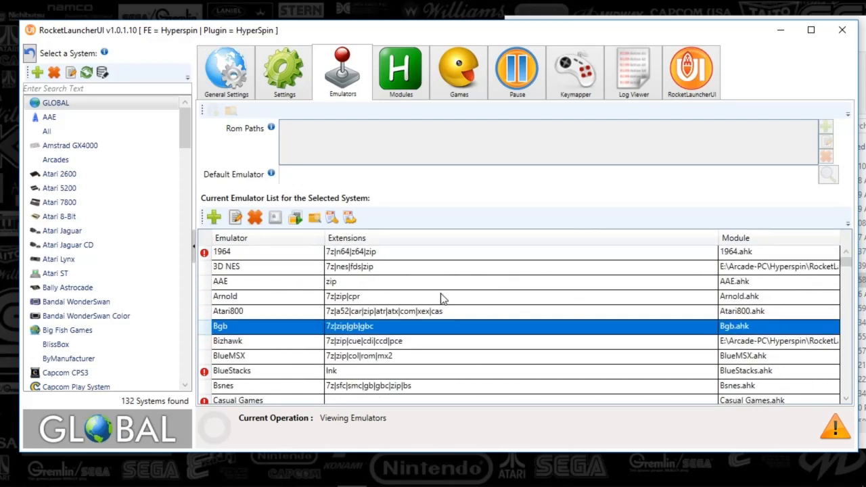
# Inspect the AAE emulator's configuration, including its path, rom extensions and module, and close it without changes
pyautogui.click(257, 285)
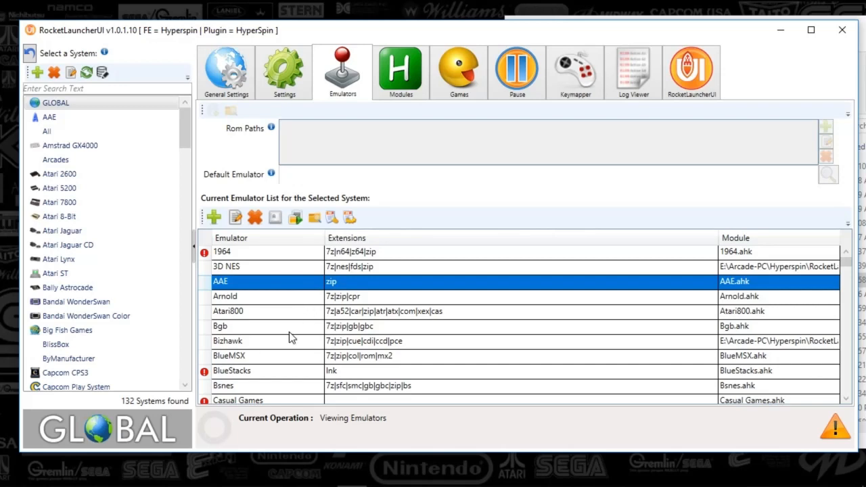
pyautogui.doubleClick(245, 288)
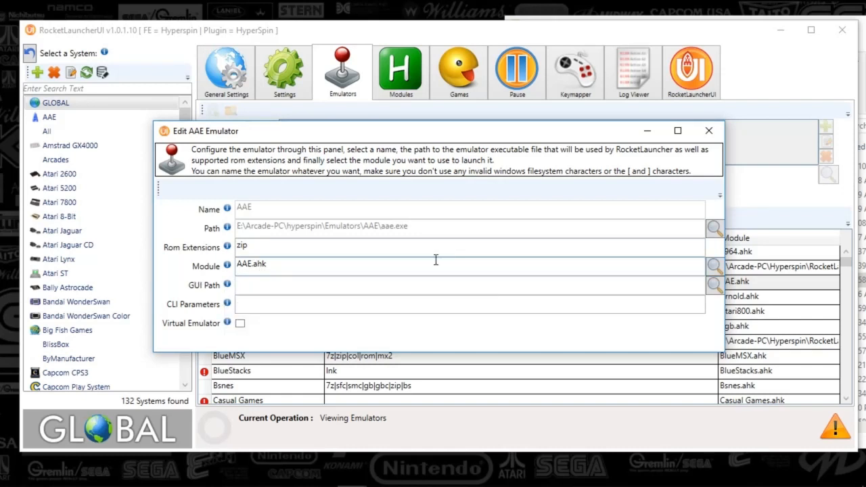
pyautogui.moveTo(371, 133); pyautogui.dragTo(285, 14)
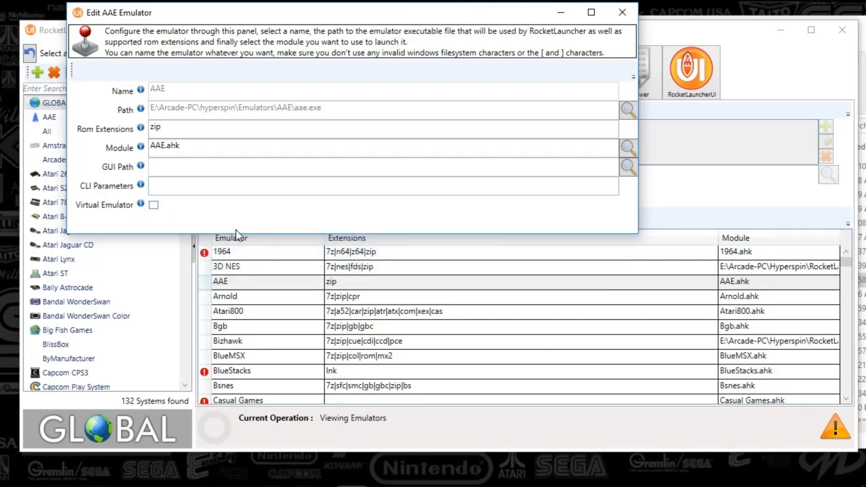
pyautogui.click(622, 13)
pyautogui.click(413, 283)
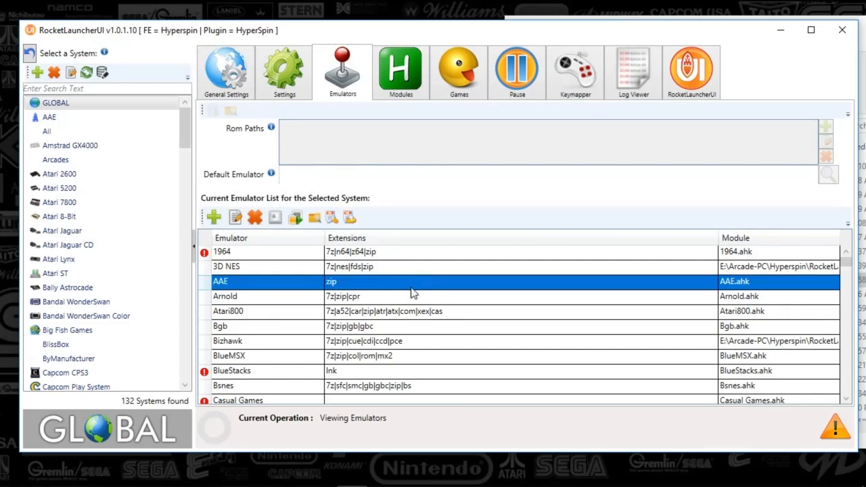
# Browse the emulator list for flagged entries and inspect the BlueStacks emulator's path, extension and module settings
pyautogui.scroll(-3, 433, 304)
pyautogui.scroll(-2, 431, 304)
pyautogui.scroll(3, 355, 314)
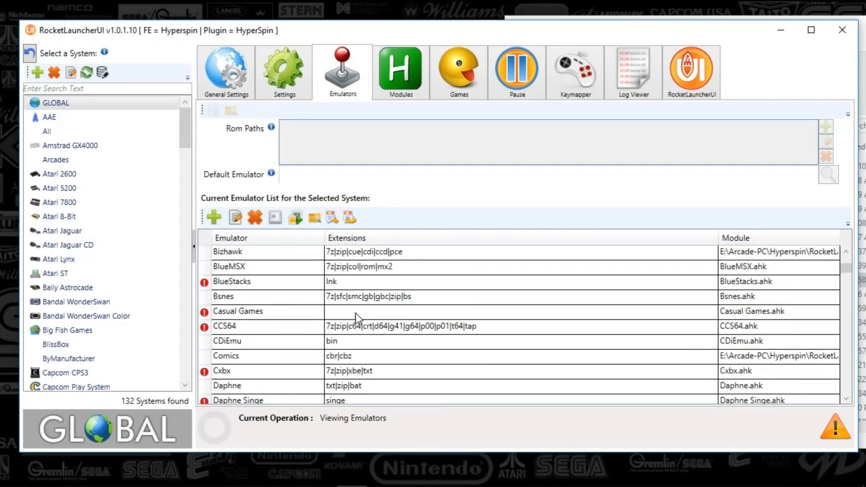
pyautogui.scroll(1, 355, 313)
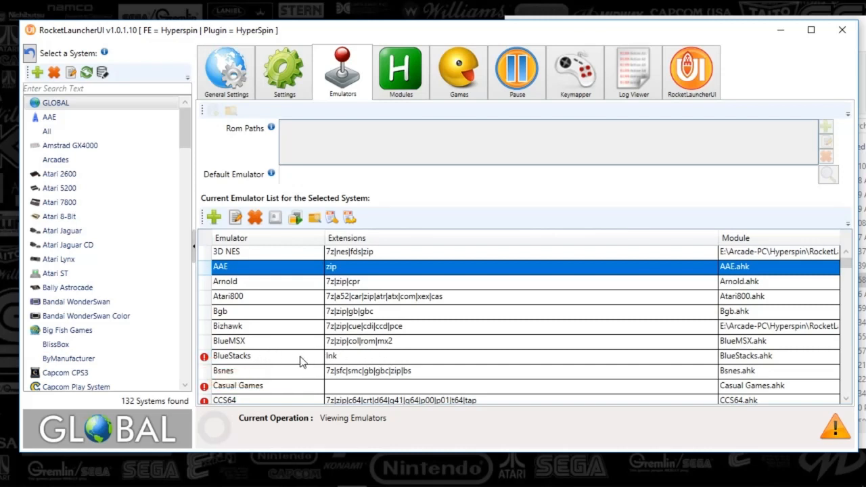
pyautogui.doubleClick(348, 358)
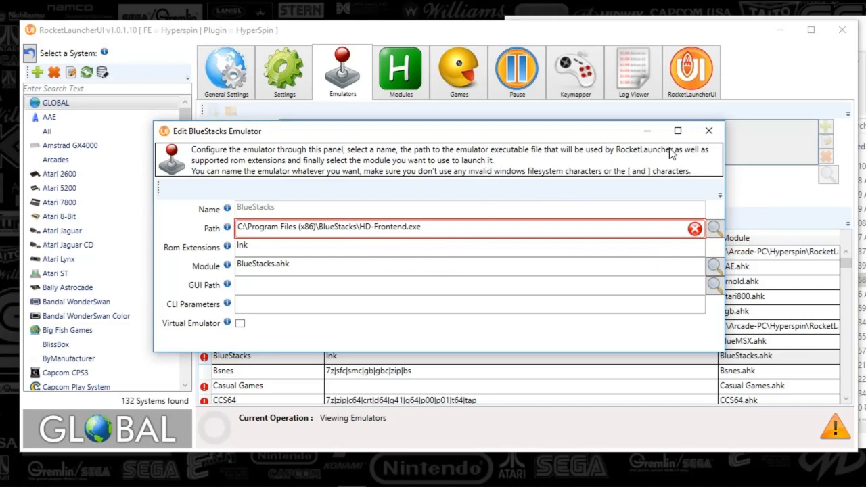
pyautogui.click(709, 130)
# Inspect the Casual Games emulator's path, rom extensions and module in the global emulator list, and close it without changes
pyautogui.scroll(1, 324, 379)
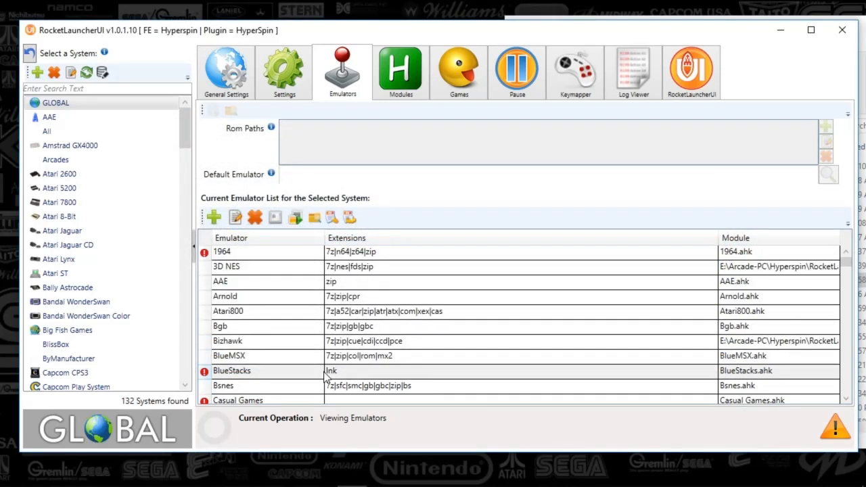
pyautogui.scroll(-1, 300, 337)
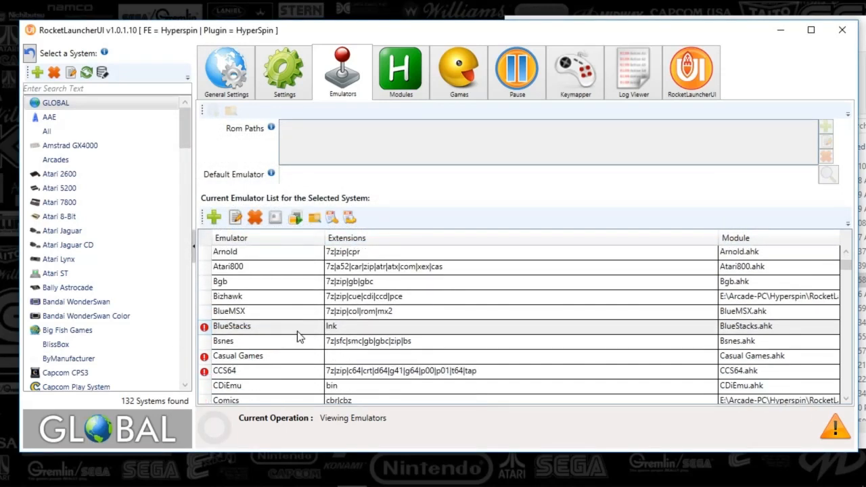
pyautogui.doubleClick(264, 357)
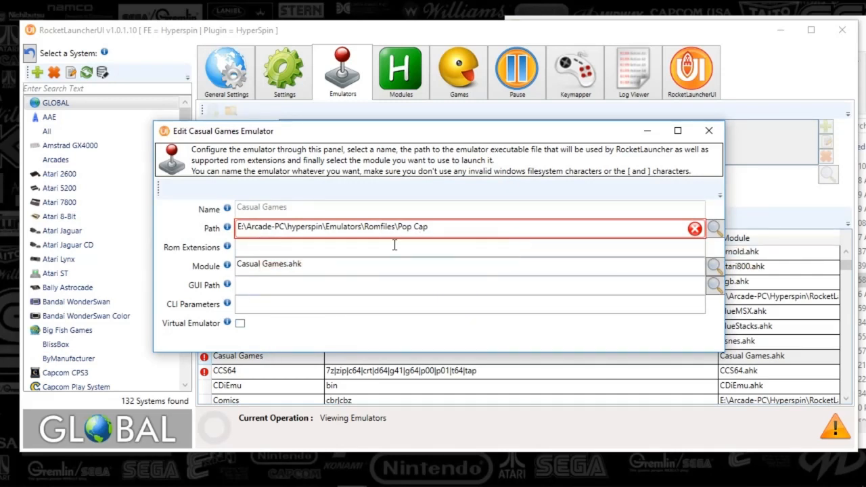
pyautogui.moveTo(588, 228)
pyautogui.click(708, 131)
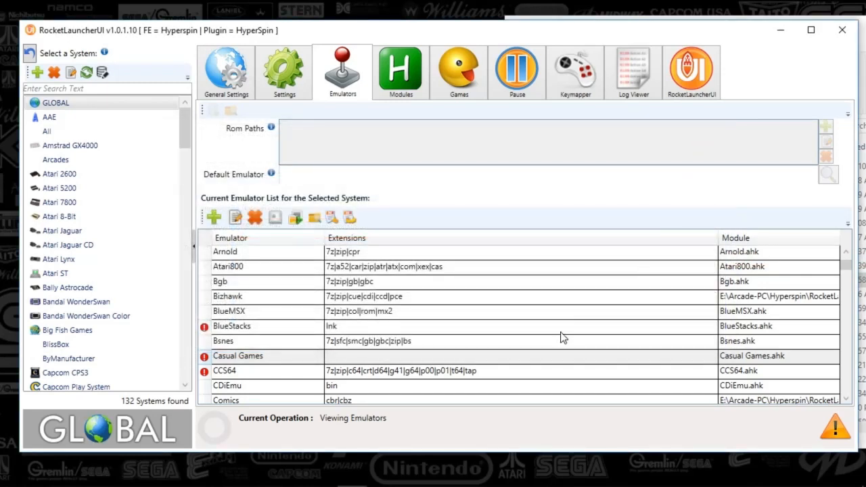
# Inspect the CCS64 emulator's path, extensions and module, and recheck the Casual Games emulator's configuration without making changes
pyautogui.doubleClick(237, 376)
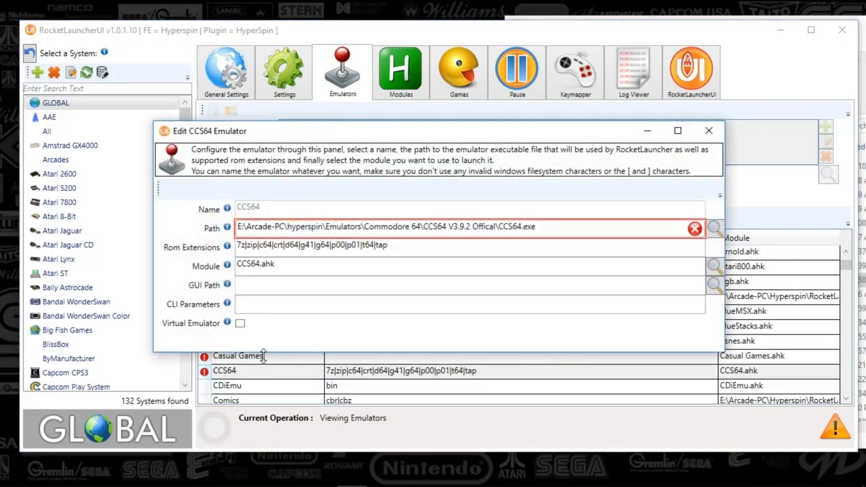
pyautogui.click(707, 134)
pyautogui.scroll(1, 501, 308)
pyautogui.scroll(-4, 477, 317)
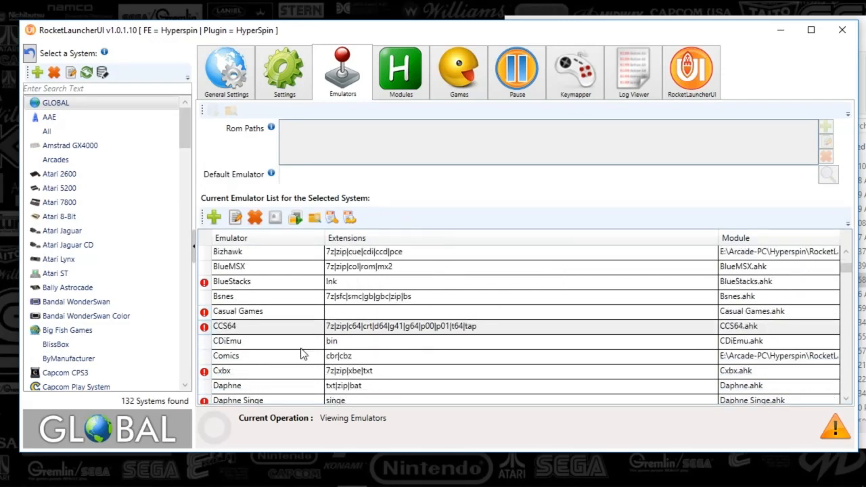
pyautogui.doubleClick(262, 313)
pyautogui.click(708, 131)
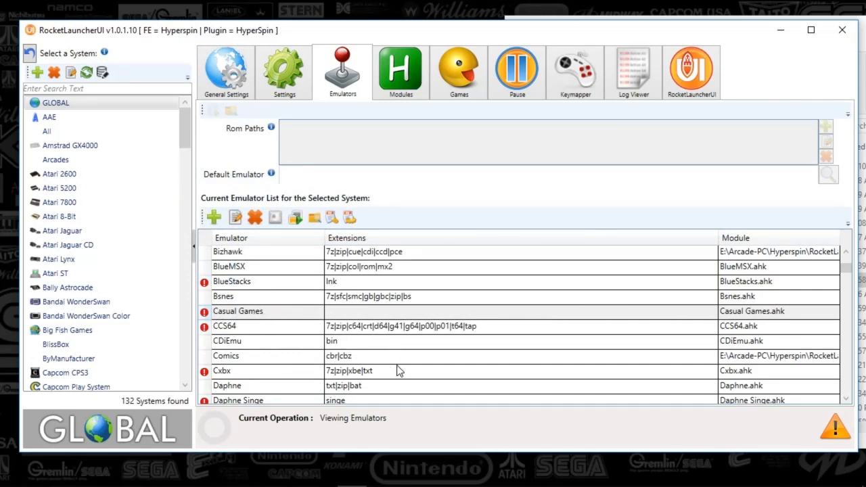
# Look through the emulator list down to PCLauncher and inspect its path, rom extensions and module without making changes
pyautogui.scroll(-2, 408, 333)
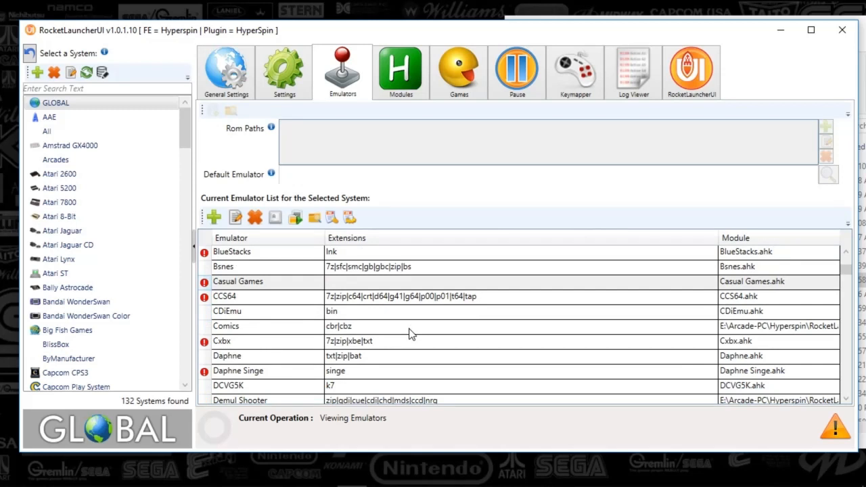
pyautogui.scroll(-4, 439, 339)
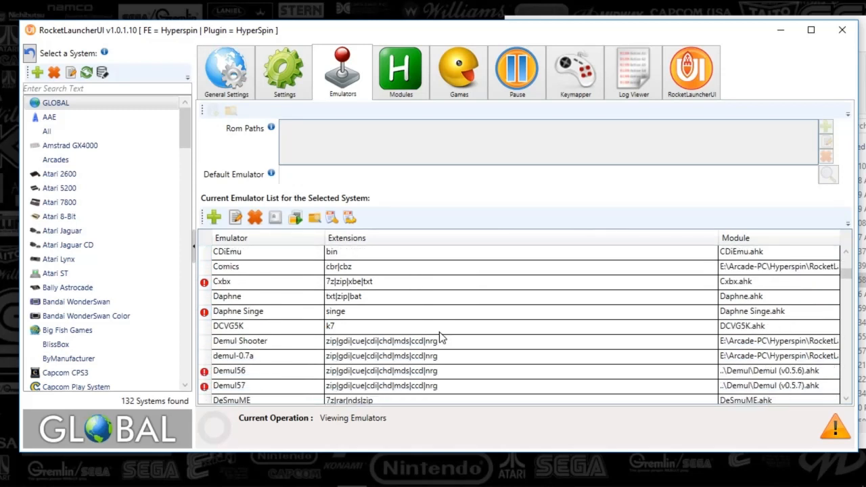
pyautogui.scroll(-3, 440, 339)
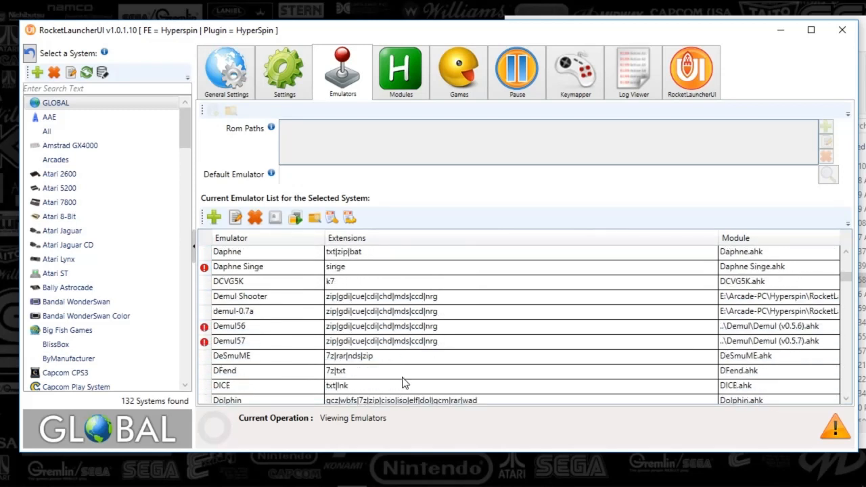
pyautogui.scroll(-6, 404, 379)
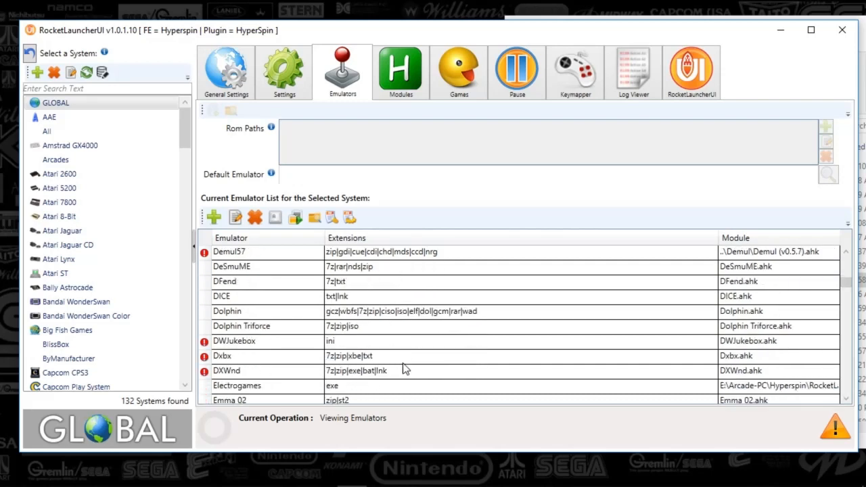
pyautogui.scroll(-4, 403, 369)
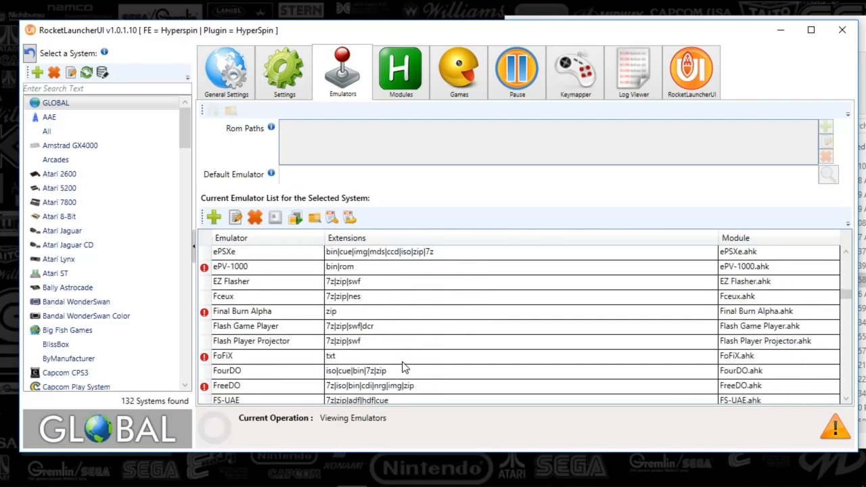
pyautogui.scroll(5, 266, 346)
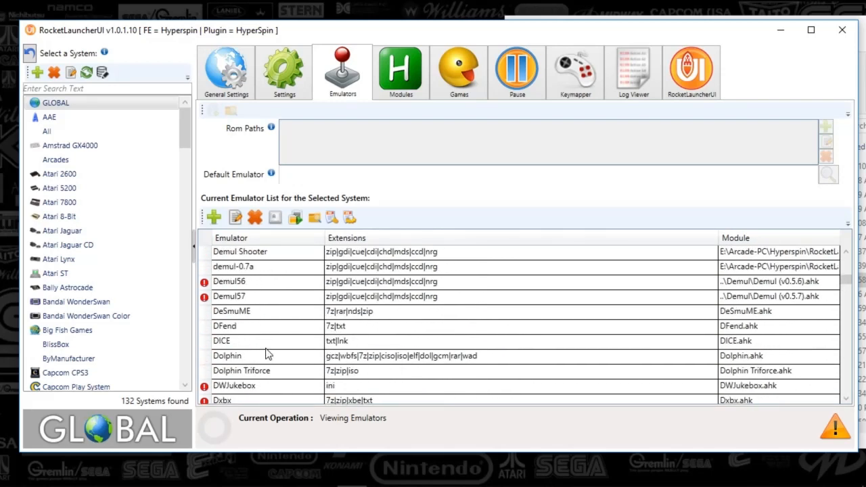
pyautogui.scroll(-12, 266, 355)
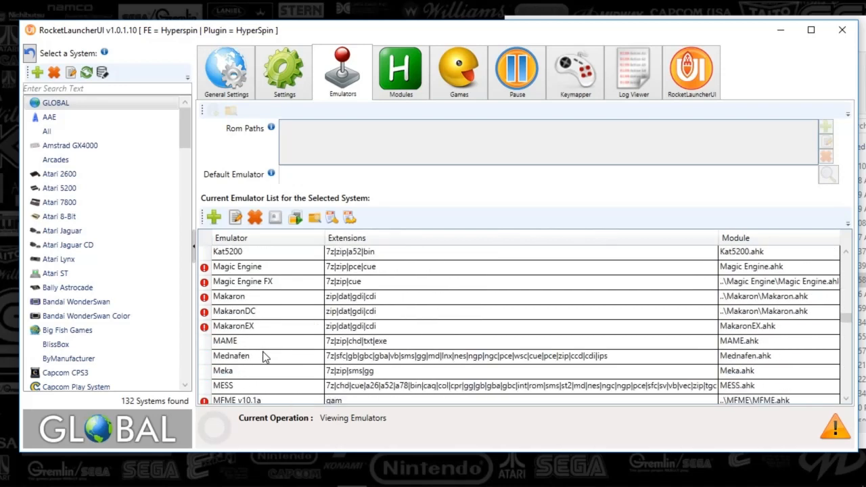
pyautogui.scroll(-7, 264, 358)
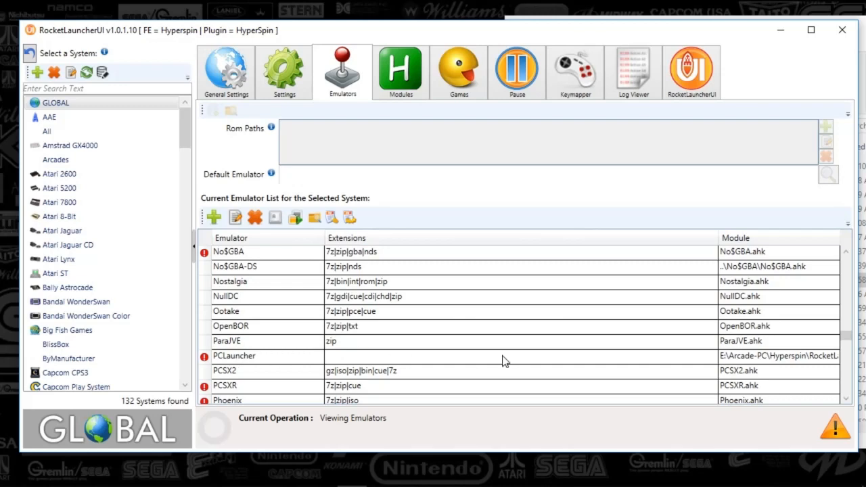
pyautogui.doubleClick(315, 357)
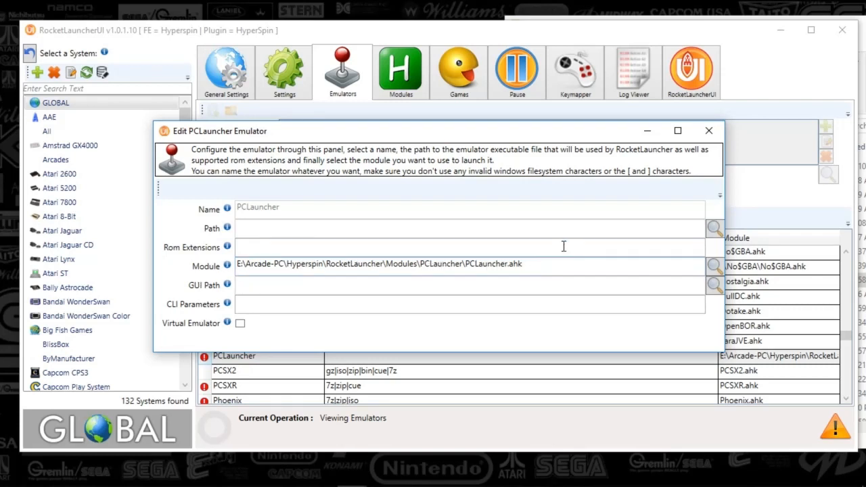
pyautogui.click(710, 131)
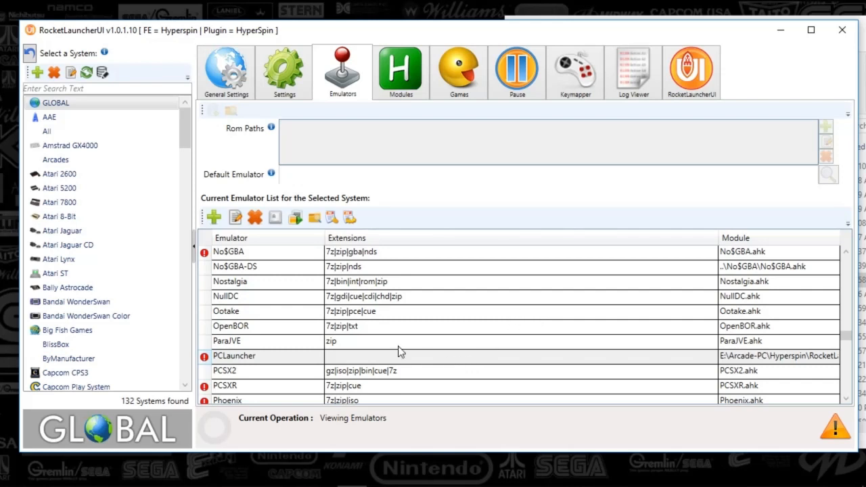
# Find MAME in the global emulator list, inspect its path, rom extensions and module, and close it without changes
pyautogui.scroll(-1, 348, 350)
pyautogui.scroll(5, 351, 347)
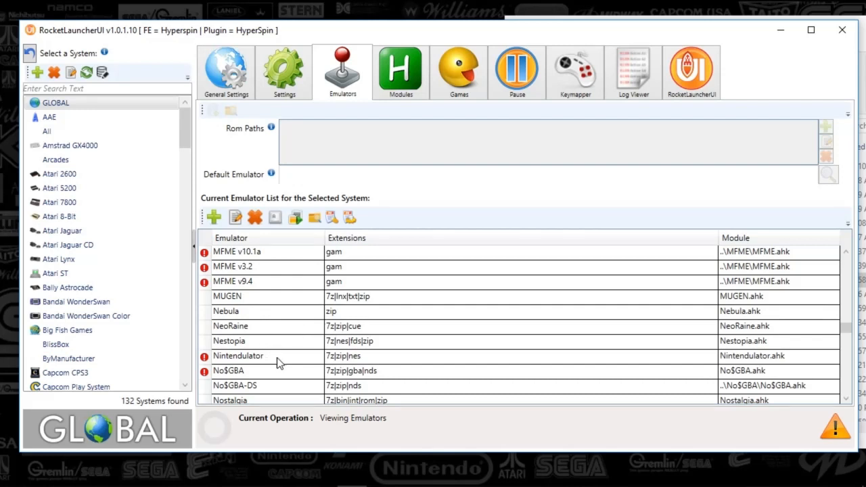
pyautogui.scroll(-4, 277, 359)
pyautogui.scroll(-1, 276, 365)
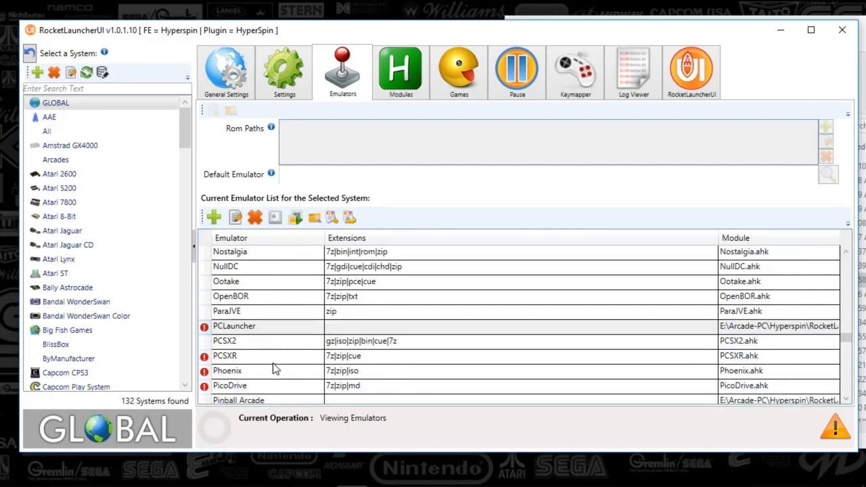
pyautogui.scroll(-3, 257, 360)
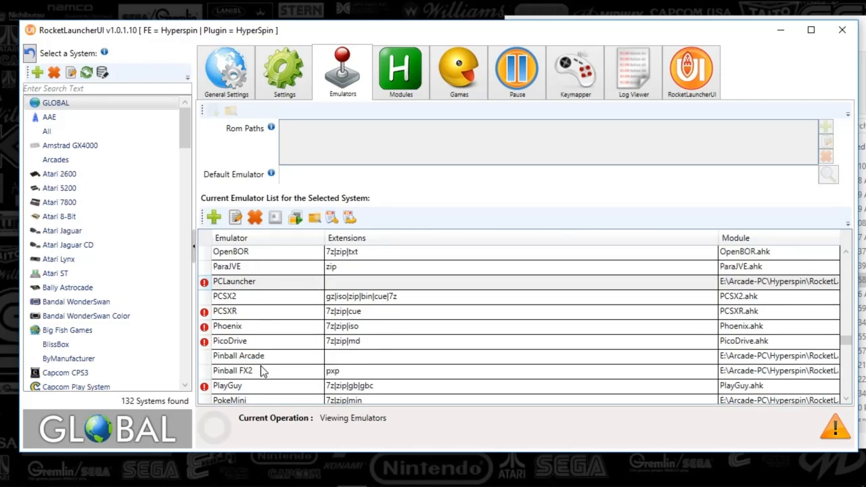
pyautogui.scroll(4, 303, 395)
pyautogui.scroll(5, 302, 393)
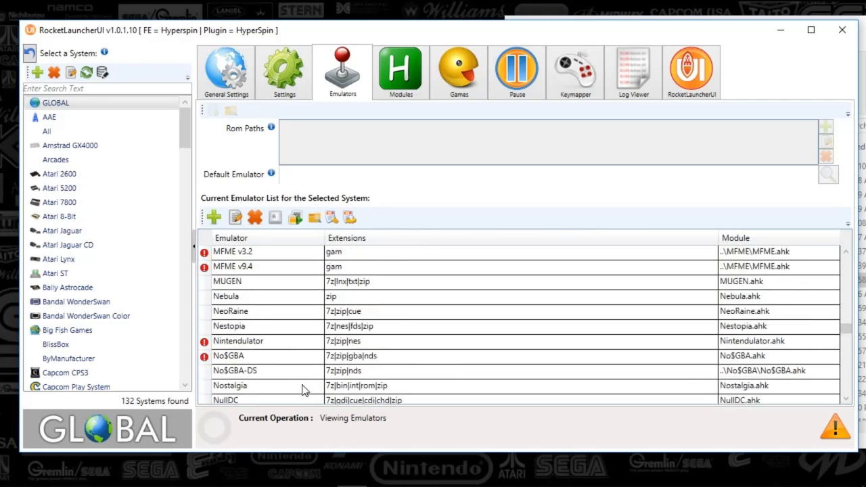
pyautogui.scroll(1, 302, 389)
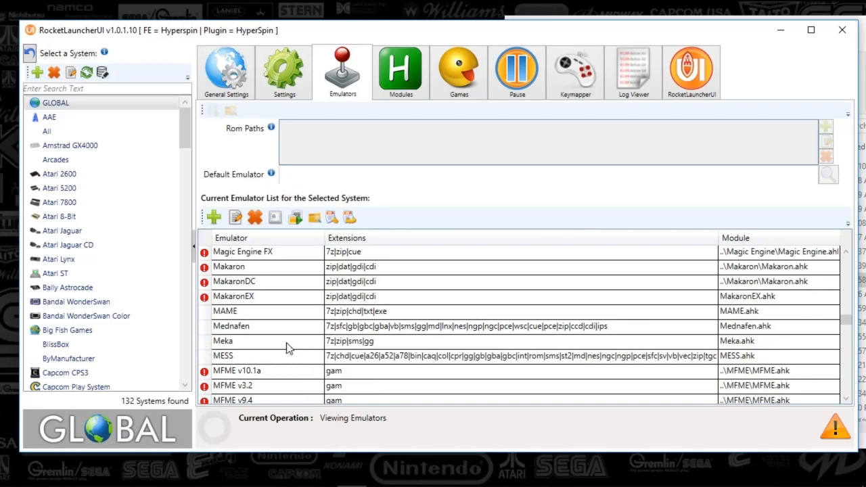
pyautogui.doubleClick(358, 318)
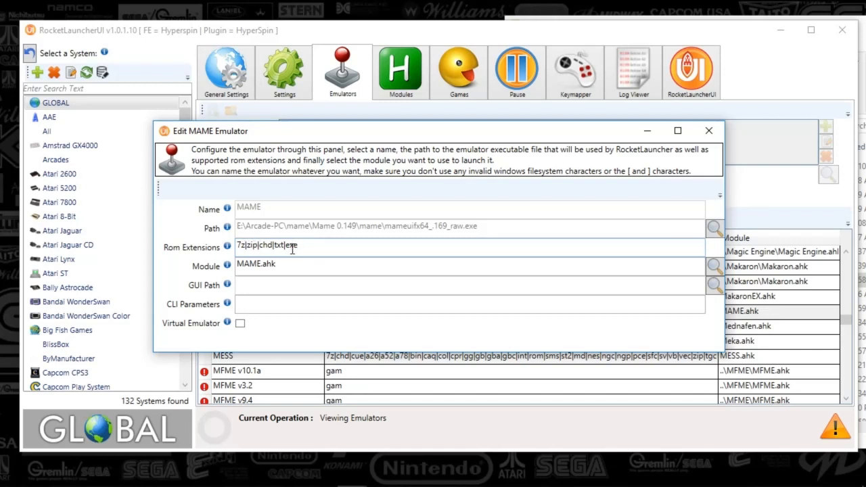
pyautogui.click(715, 132)
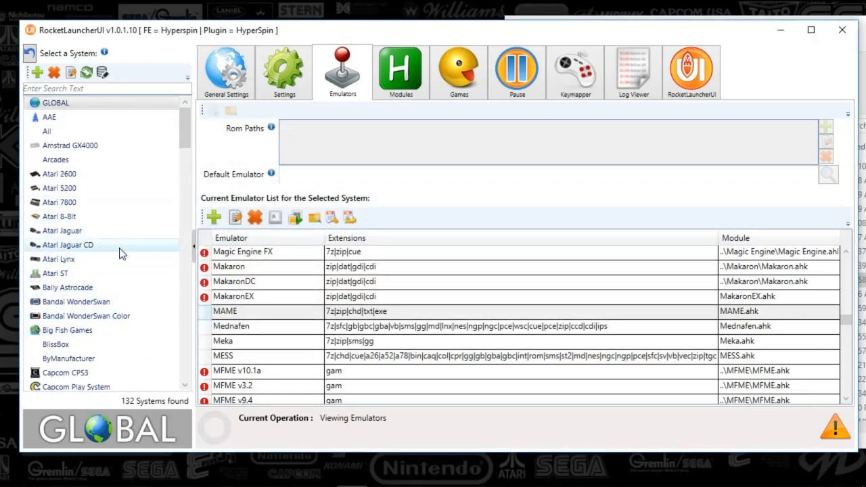
# Return to the start of the global emulator list and compare it with the installed modules list
pyautogui.click(379, 342)
pyautogui.scroll(-3, 380, 342)
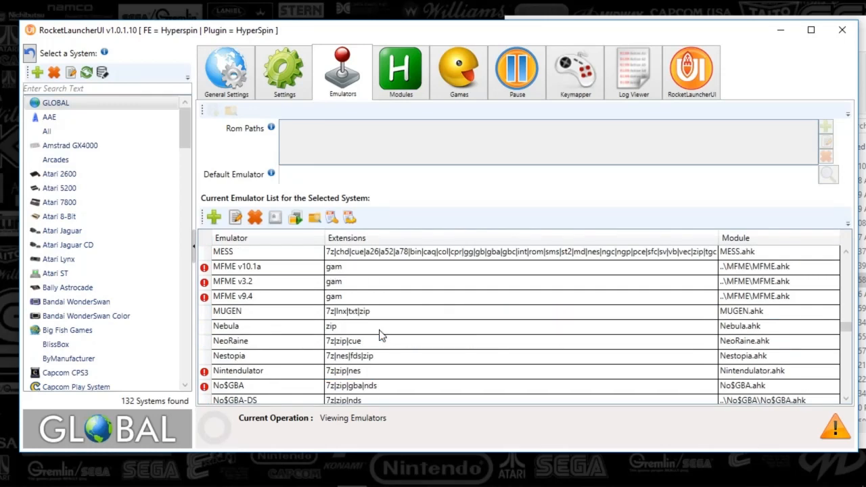
pyautogui.scroll(9, 381, 335)
pyautogui.scroll(15, 379, 327)
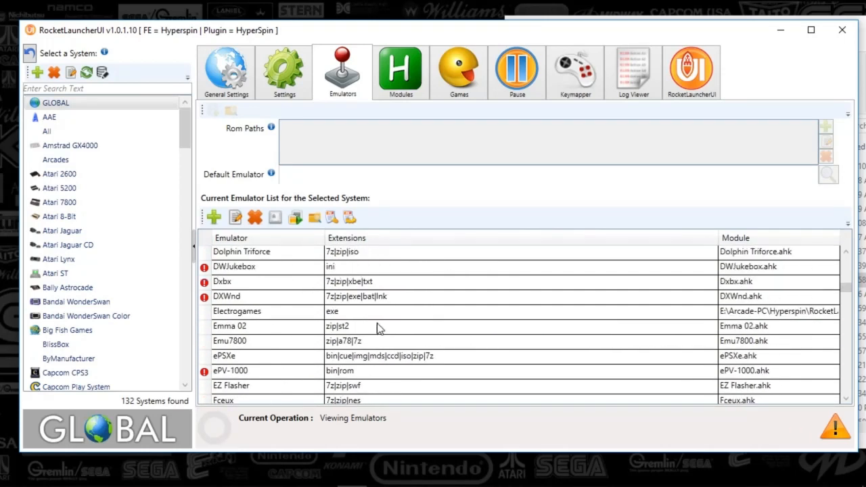
pyautogui.scroll(1, 379, 325)
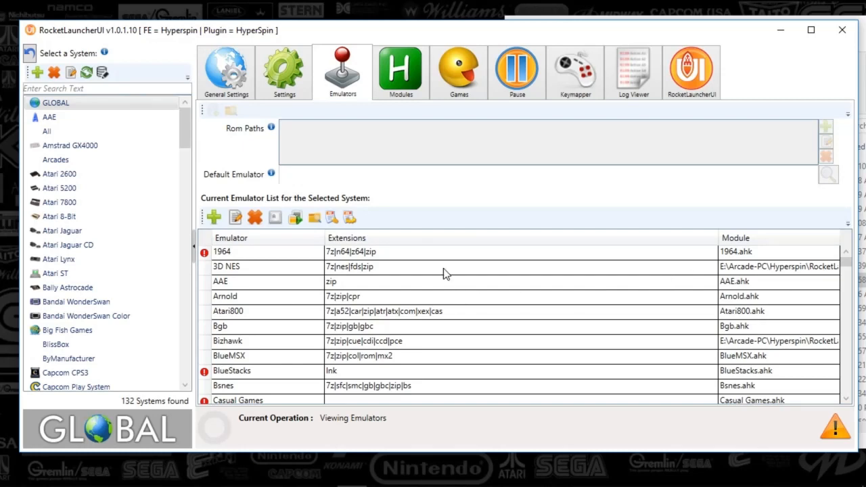
pyautogui.click(401, 73)
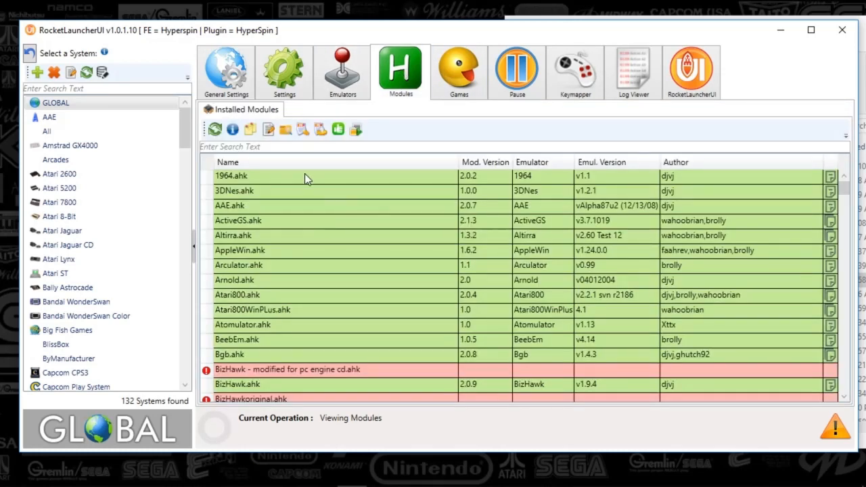
pyautogui.click(357, 93)
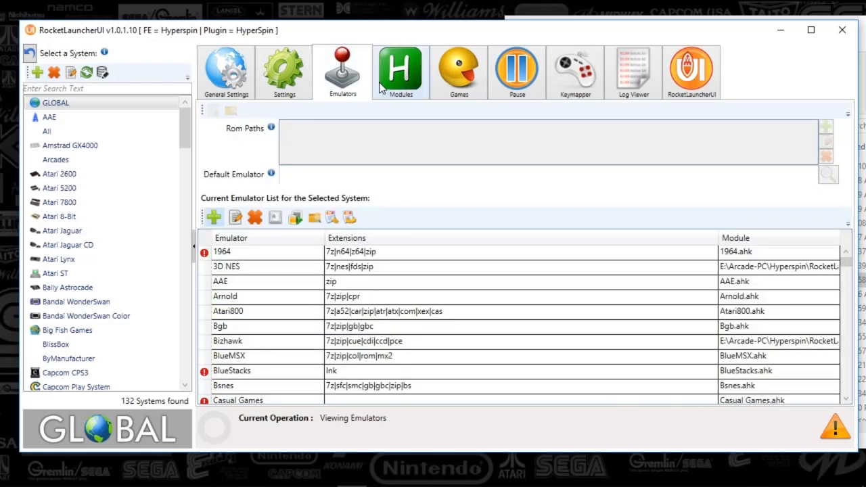
pyautogui.click(381, 88)
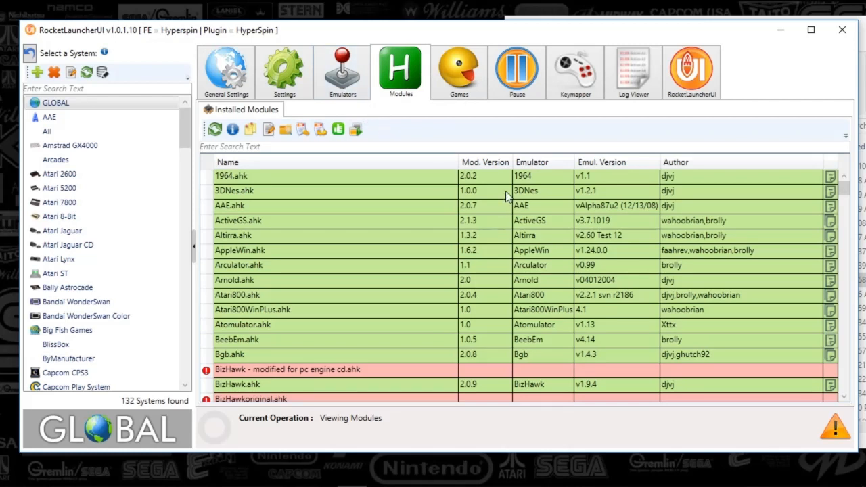
# Review the installed modules, including AAE.ahk, and check the error details of flagged entries such as Capcom CPS3 - Copy.ahk
pyautogui.click(384, 207)
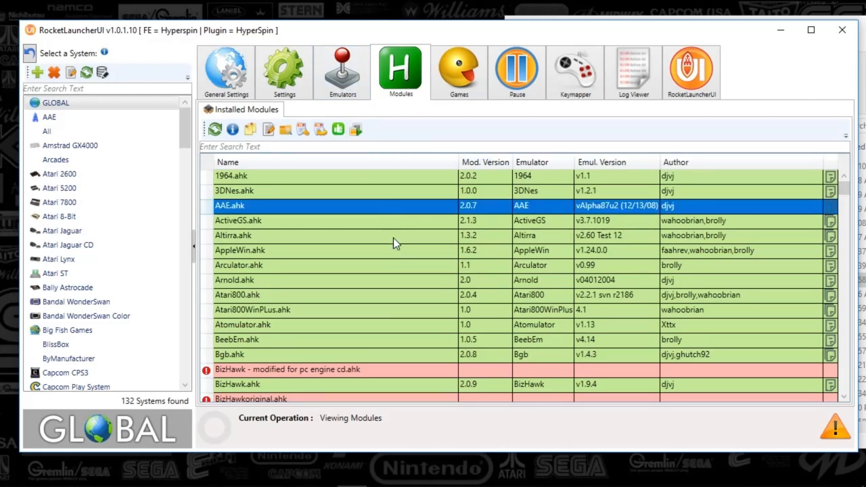
pyautogui.scroll(-1, 543, 244)
pyautogui.scroll(-2, 542, 248)
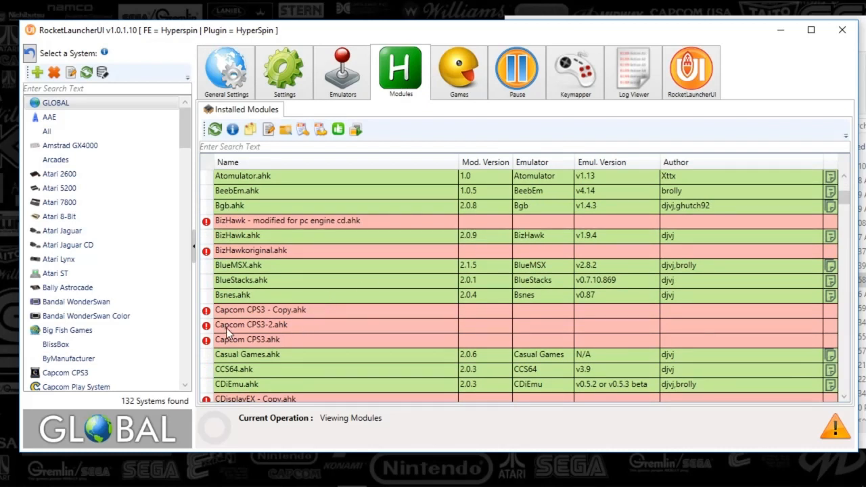
pyautogui.moveTo(210, 315)
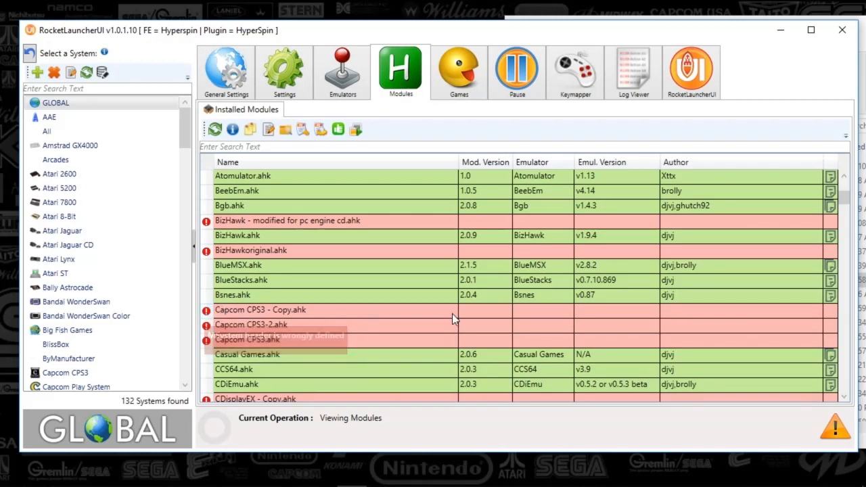
pyautogui.scroll(-1, 421, 295)
pyautogui.moveTo(839, 427)
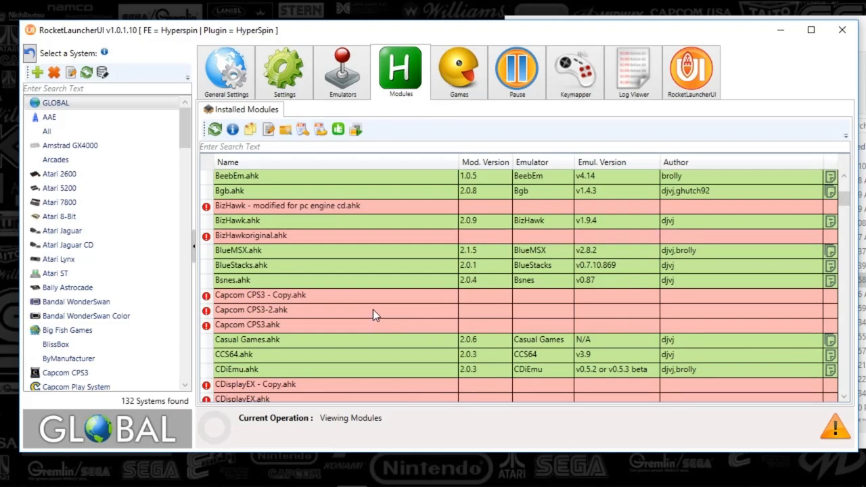
pyautogui.scroll(2, 374, 309)
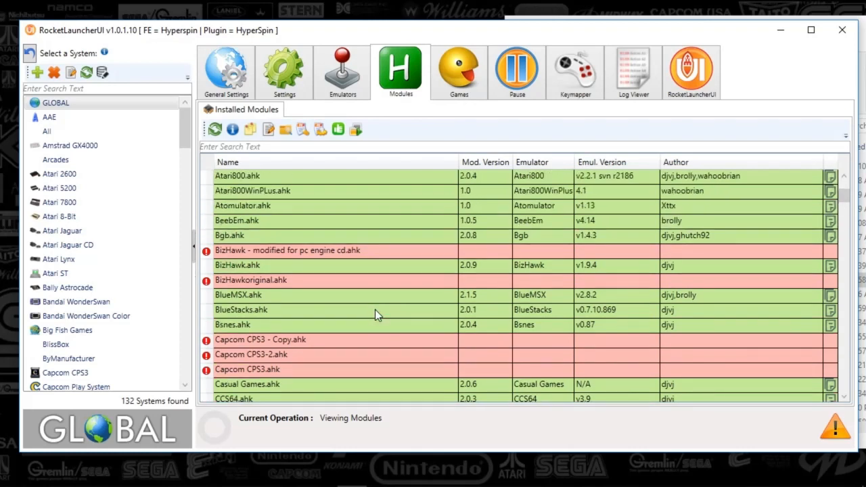
# Look through the installed modules around the Cemu.ahk, ColEm.ahk and Citra.ahk entries, comparing their row colours and version details
pyautogui.scroll(-2, 375, 310)
pyautogui.scroll(-4, 375, 308)
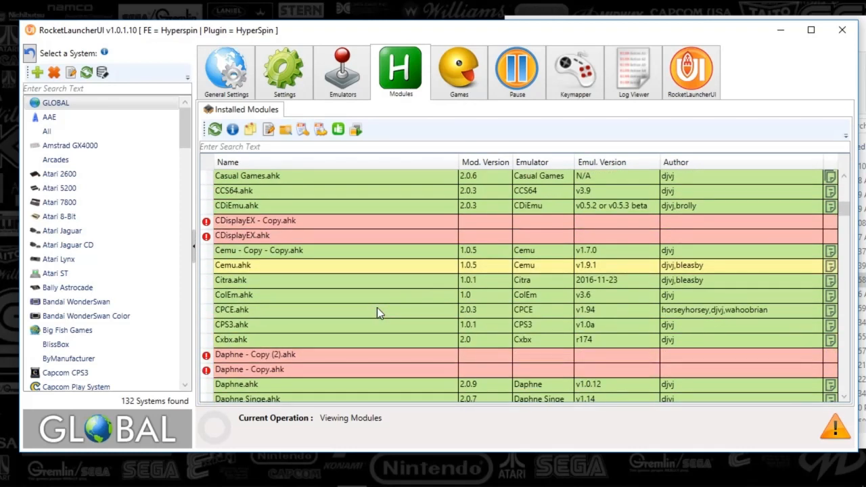
pyautogui.click(269, 269)
pyautogui.click(264, 296)
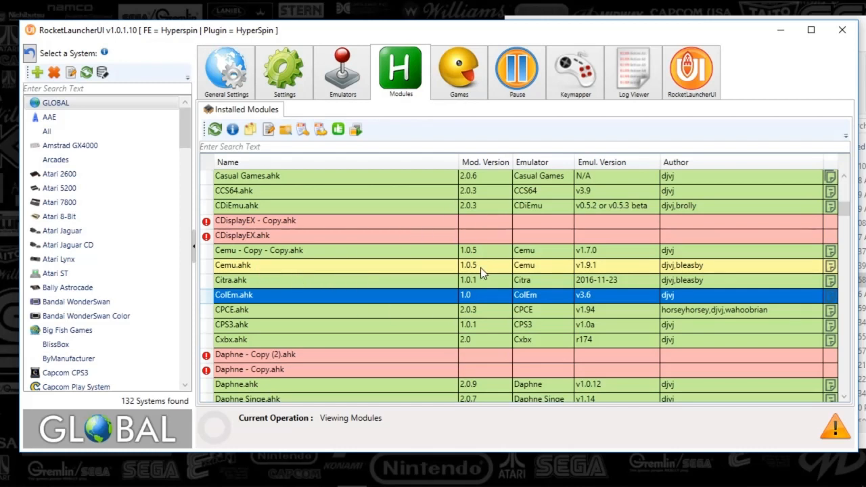
pyautogui.click(407, 285)
pyautogui.scroll(-1, 460, 283)
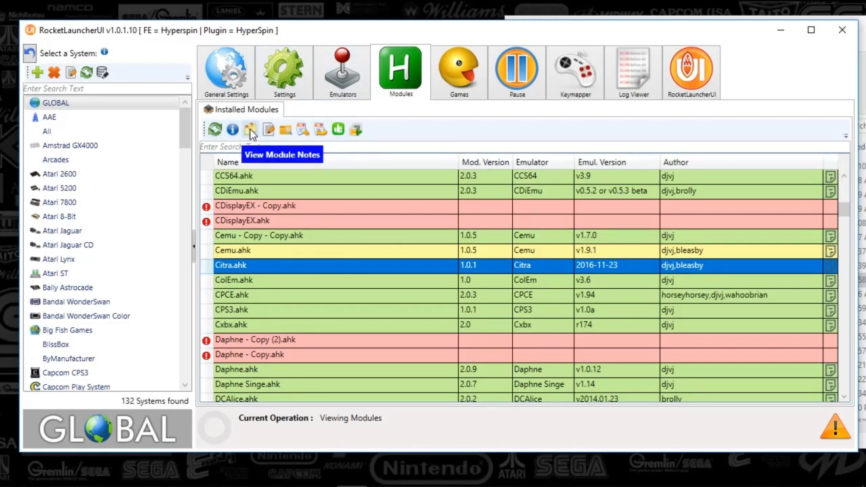
# Read the module notes for Bsnes.ahk and close them without changes
pyautogui.scroll(-2, 277, 281)
pyautogui.scroll(2, 278, 281)
pyautogui.scroll(4, 278, 281)
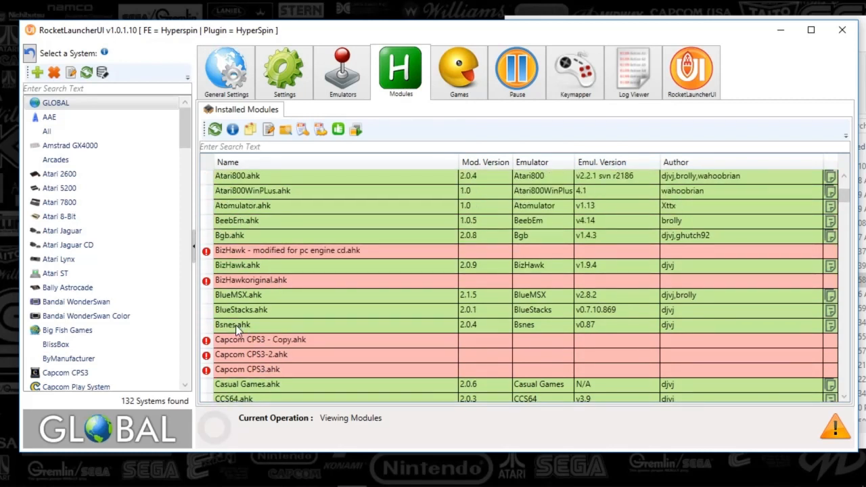
pyautogui.click(236, 325)
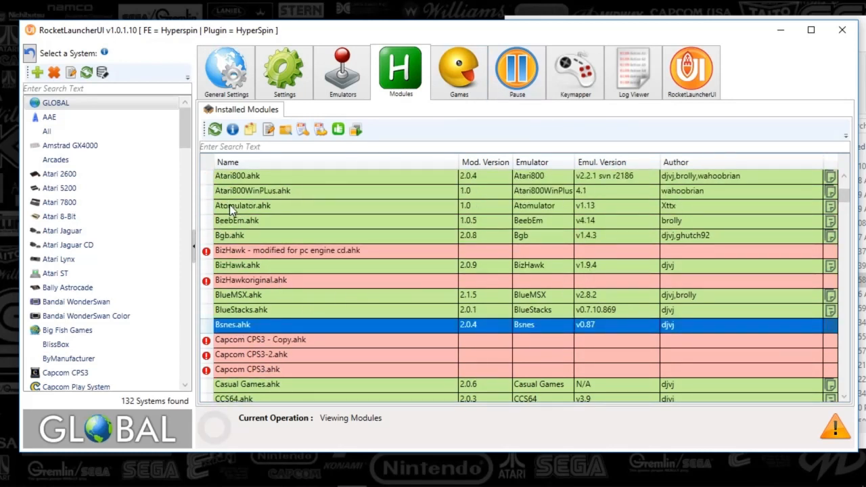
pyautogui.click(250, 131)
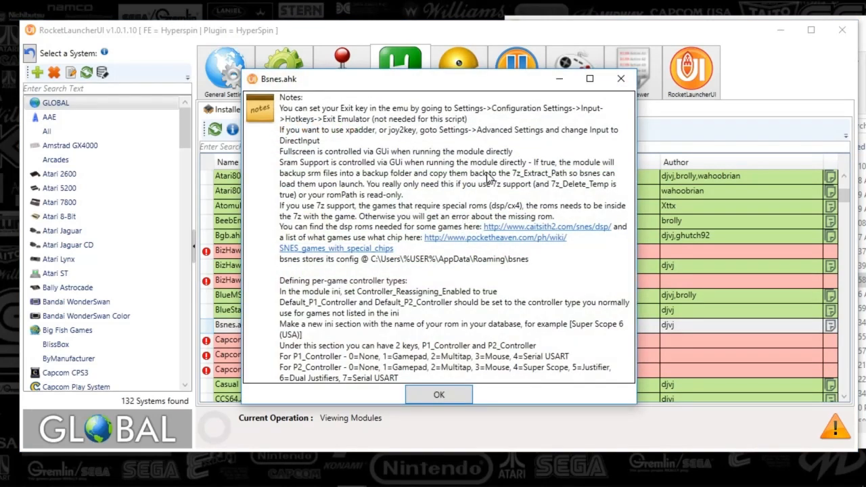
pyautogui.moveTo(455, 82); pyautogui.dragTo(382, 52)
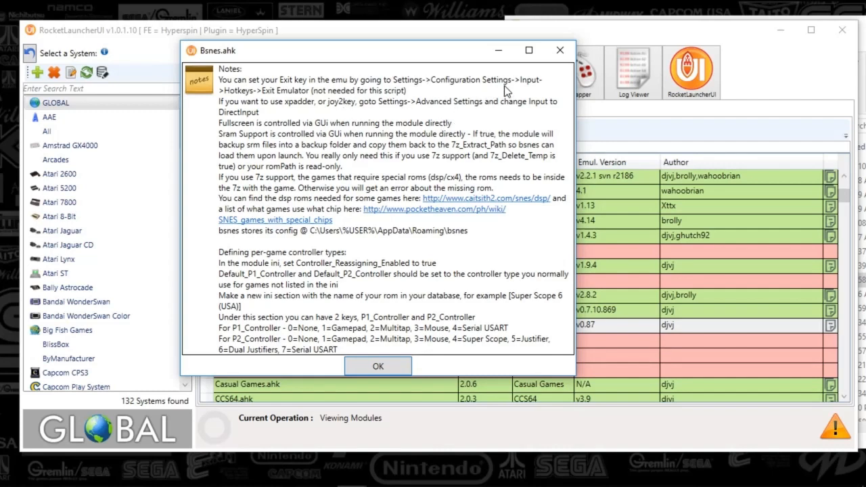
pyautogui.click(559, 52)
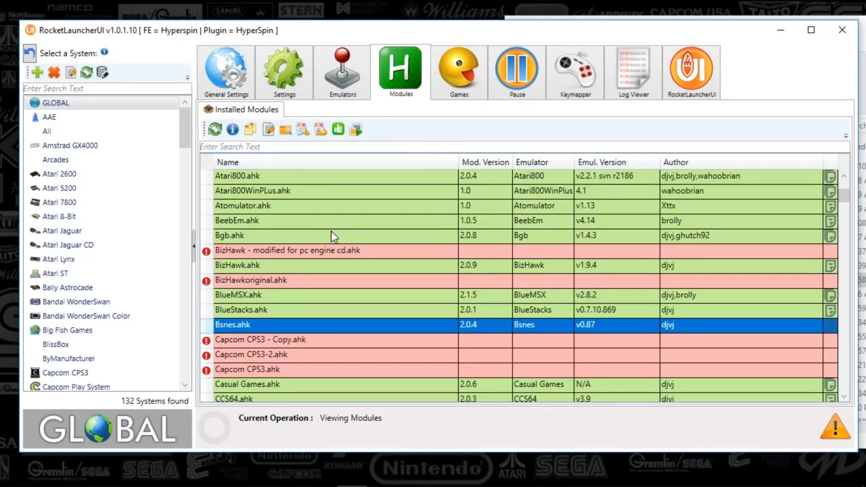
# Review the installed modules list beyond Bsnes.ahk, noting valid and flagged entries on the way to PCLauncher.ahk
pyautogui.scroll(2, 331, 231)
pyautogui.scroll(-15, 331, 227)
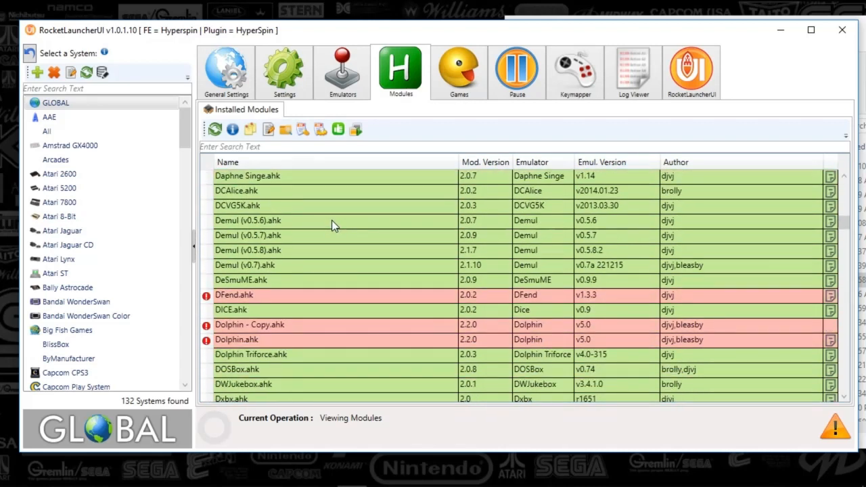
pyautogui.scroll(-1, 332, 220)
pyautogui.scroll(-5, 288, 291)
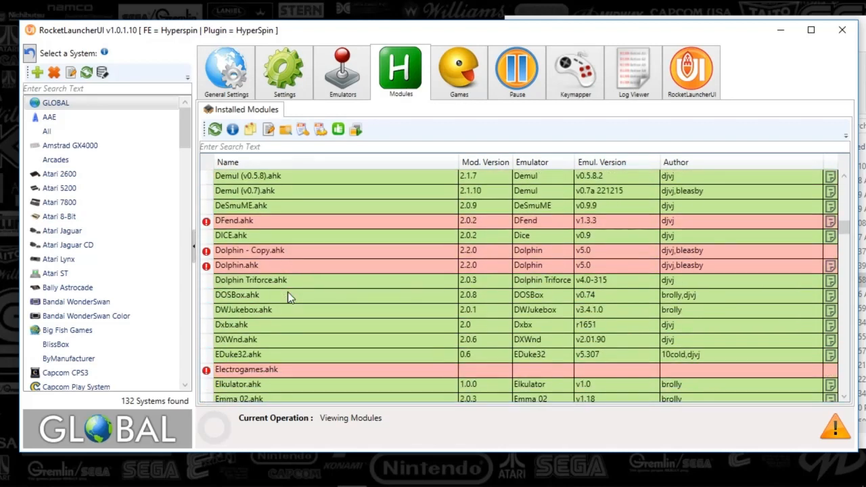
pyautogui.scroll(-14, 288, 293)
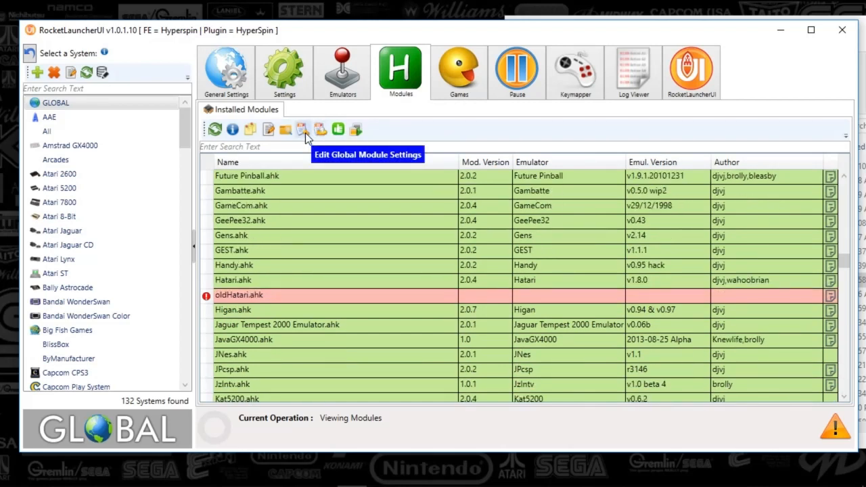
pyautogui.scroll(-5, 297, 244)
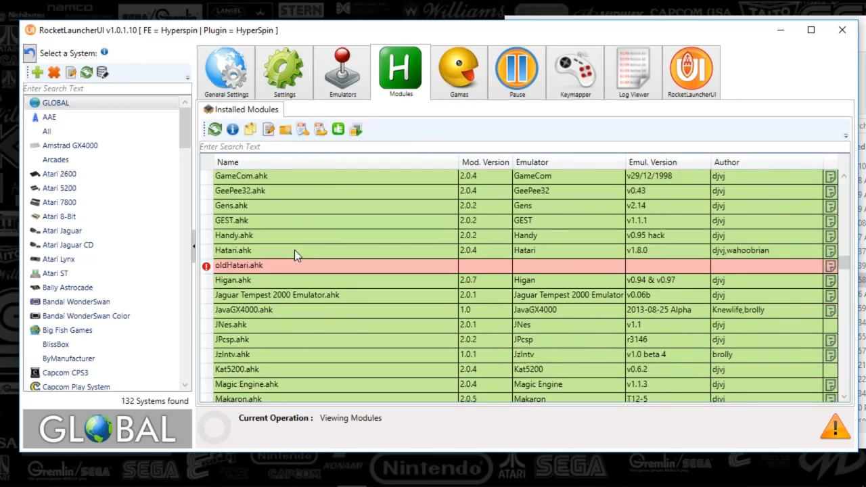
pyautogui.scroll(-10, 291, 287)
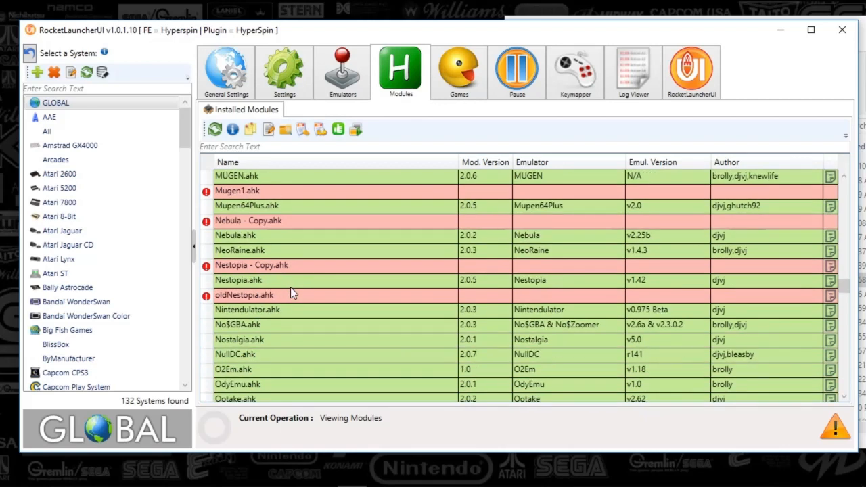
pyautogui.scroll(-1, 277, 318)
# Inspect the global module settings of PCLauncher.ahk for the PC Games system, including its rom settings, and close the editor without changes
pyautogui.click(262, 289)
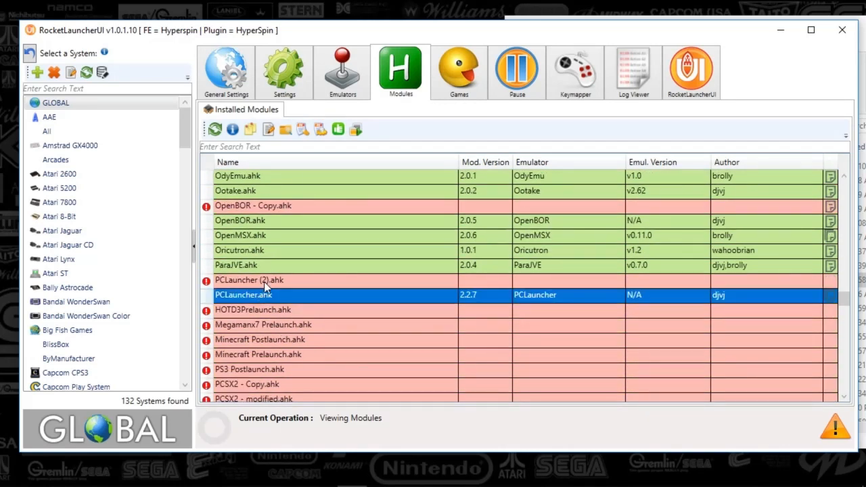
pyautogui.click(301, 131)
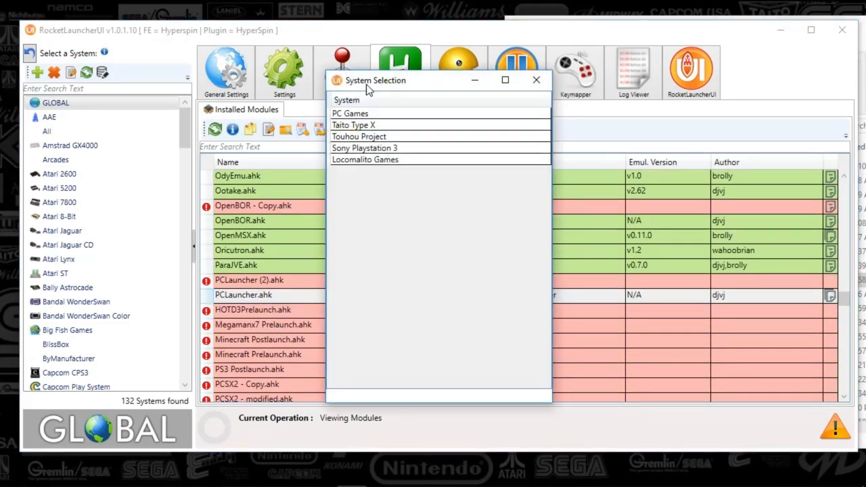
pyautogui.moveTo(368, 81); pyautogui.dragTo(418, 75)
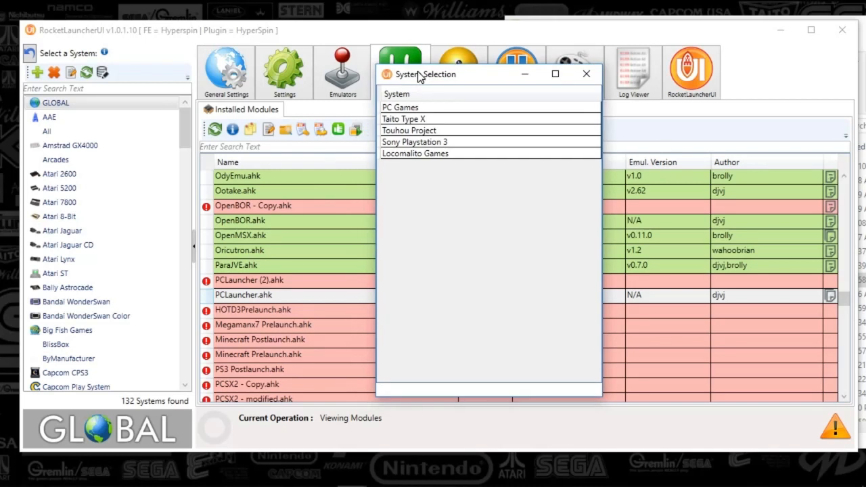
pyautogui.doubleClick(420, 107)
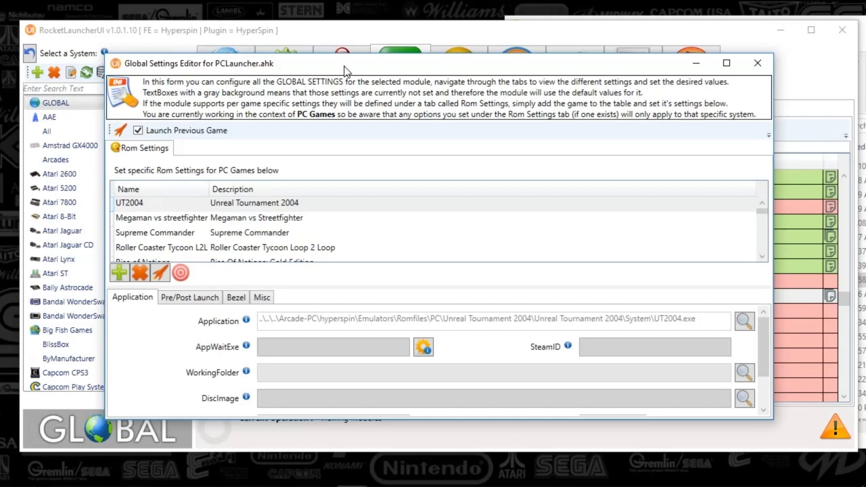
pyautogui.moveTo(349, 68); pyautogui.dragTo(467, 50)
pyautogui.moveTo(364, 46); pyautogui.dragTo(385, 47)
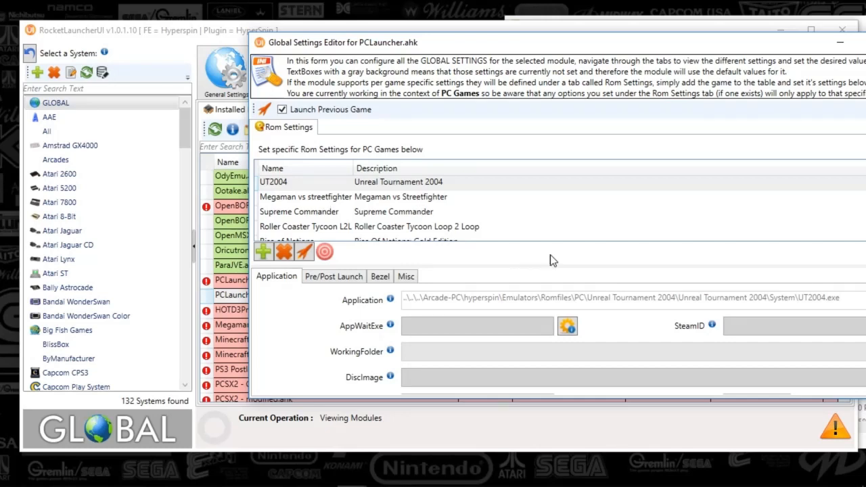
pyautogui.moveTo(566, 48); pyautogui.dragTo(411, 50)
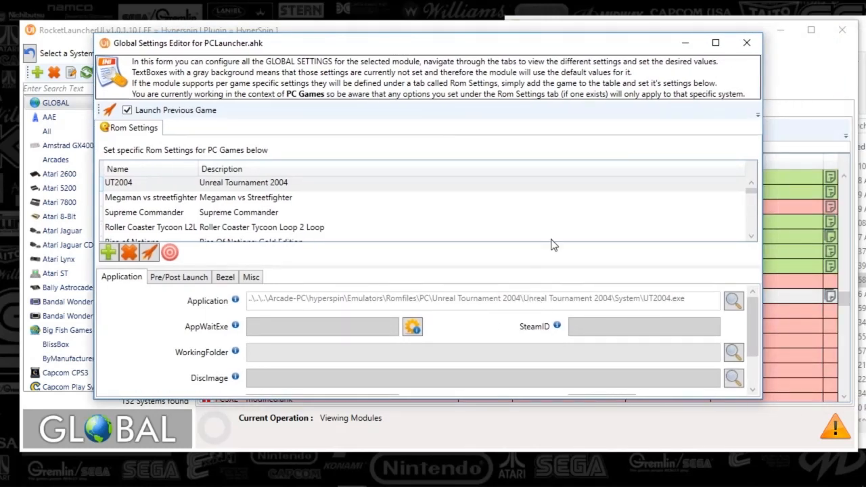
pyautogui.click(744, 43)
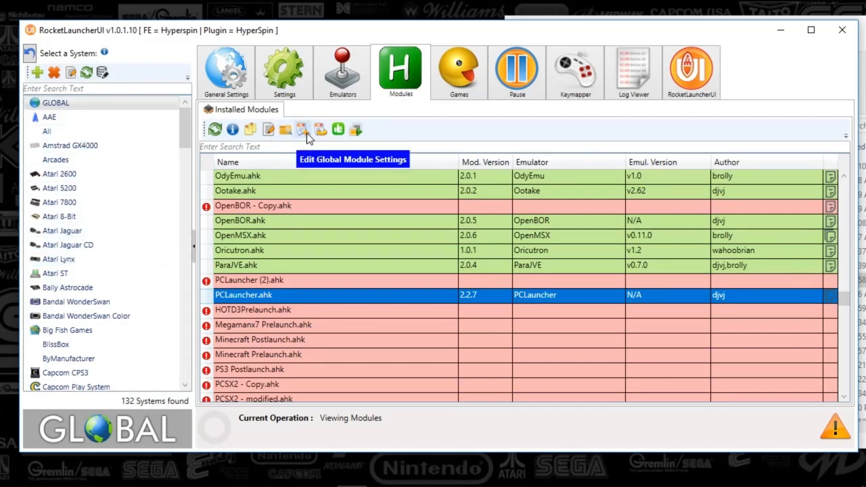
# Select OpenMSX.ahk and Nostalgia.ahk among the installed modules and check the available actions, such as launching the emulator
pyautogui.moveTo(258, 281)
pyautogui.click(295, 236)
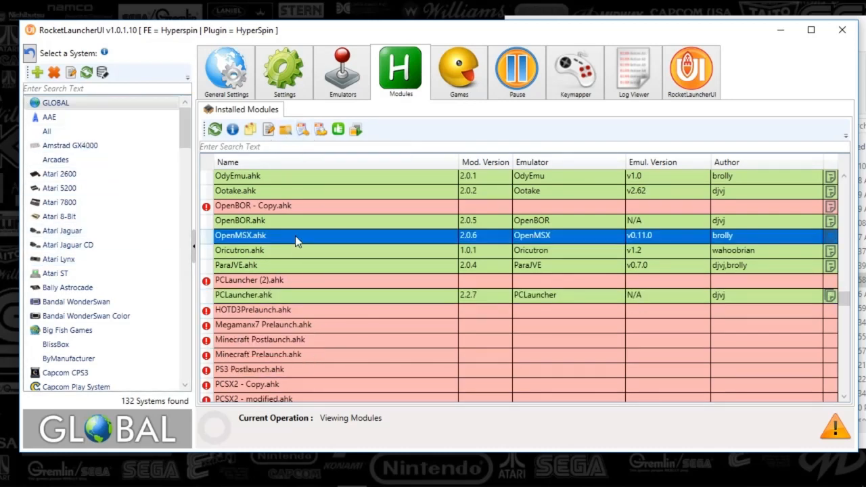
pyautogui.scroll(-1, 296, 236)
pyautogui.scroll(5, 295, 235)
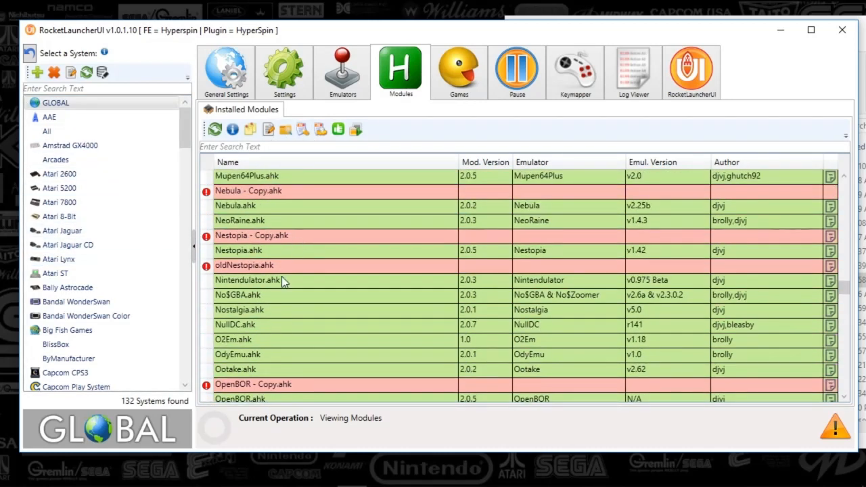
pyautogui.click(254, 310)
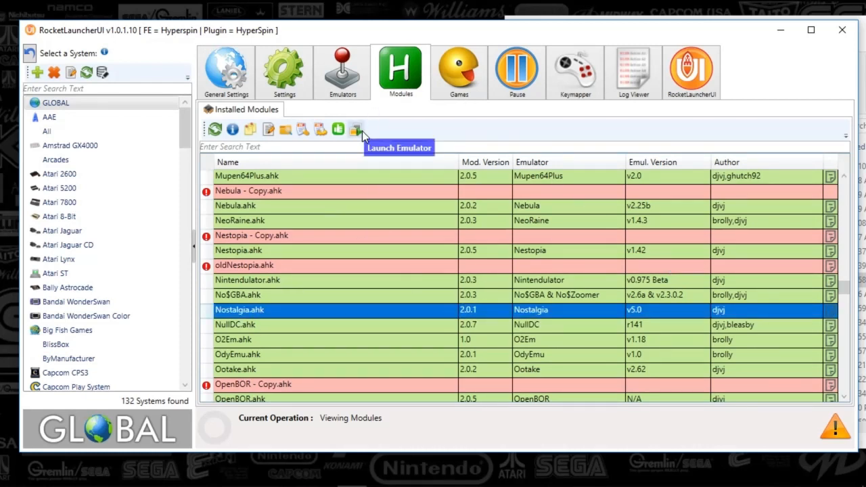
# Load the game list of the AAE system and run a system audit on it
pyautogui.click(448, 89)
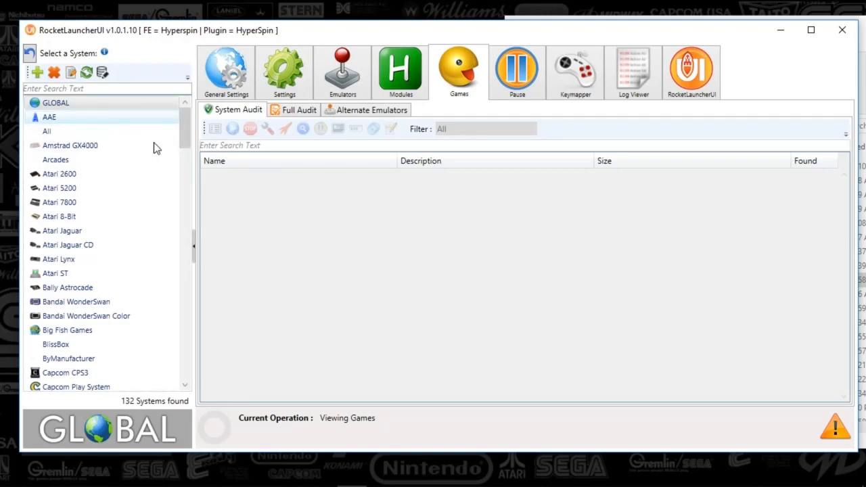
pyautogui.click(67, 119)
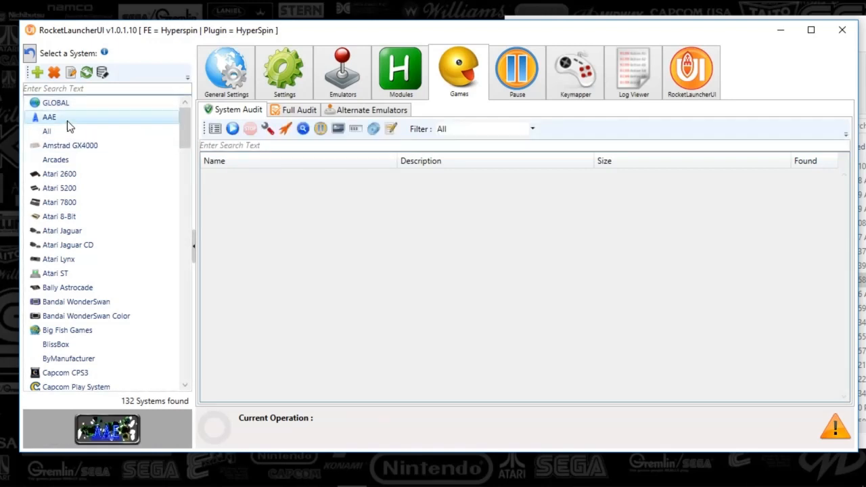
pyautogui.click(215, 130)
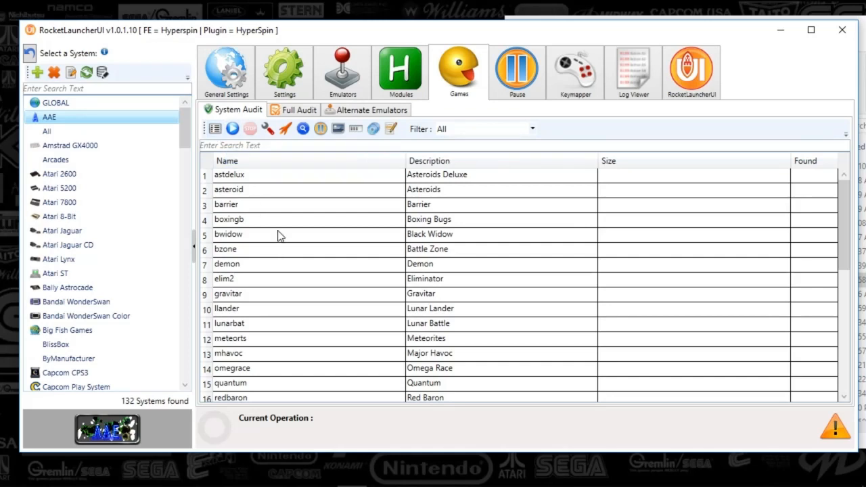
pyautogui.click(232, 130)
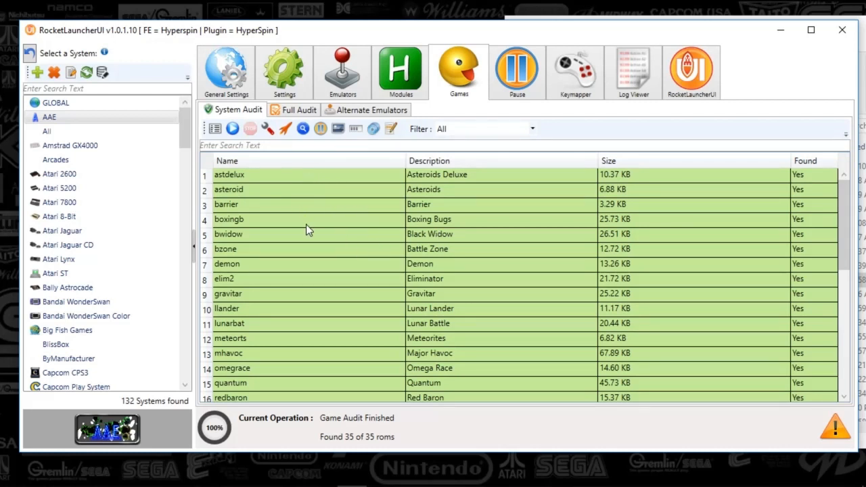
# Return to the global games view and examine its full audit options and alternate emulators list
pyautogui.click(77, 103)
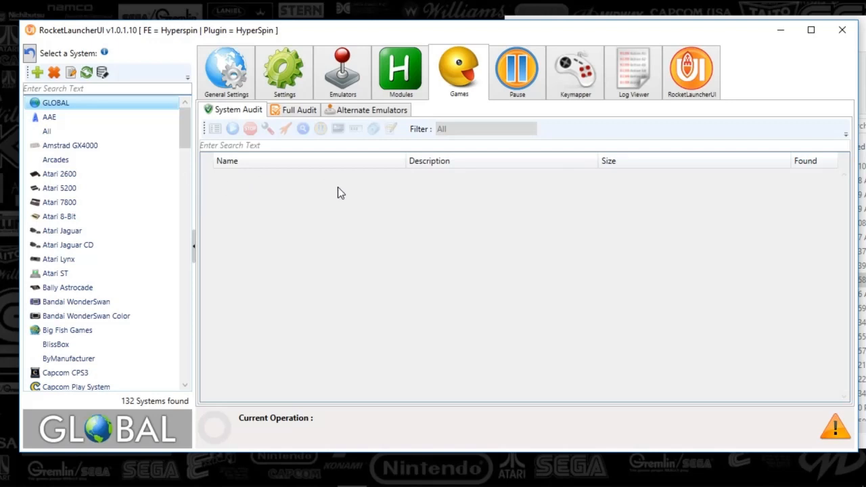
pyautogui.click(303, 112)
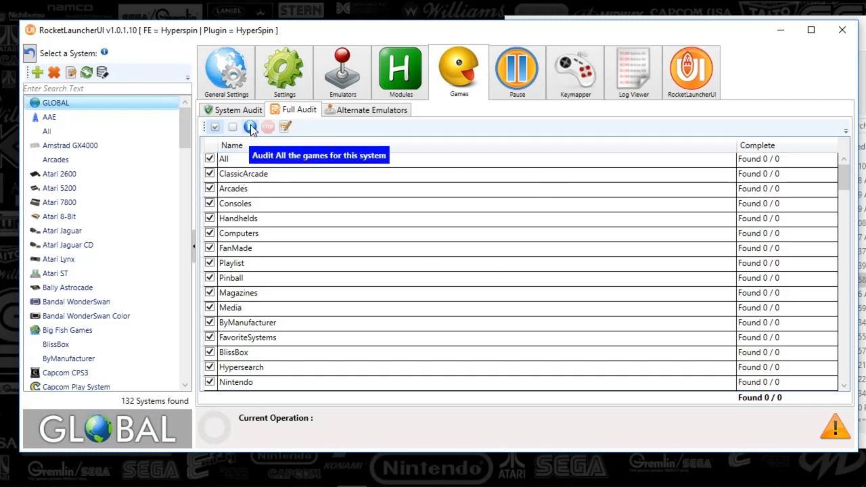
pyautogui.click(374, 110)
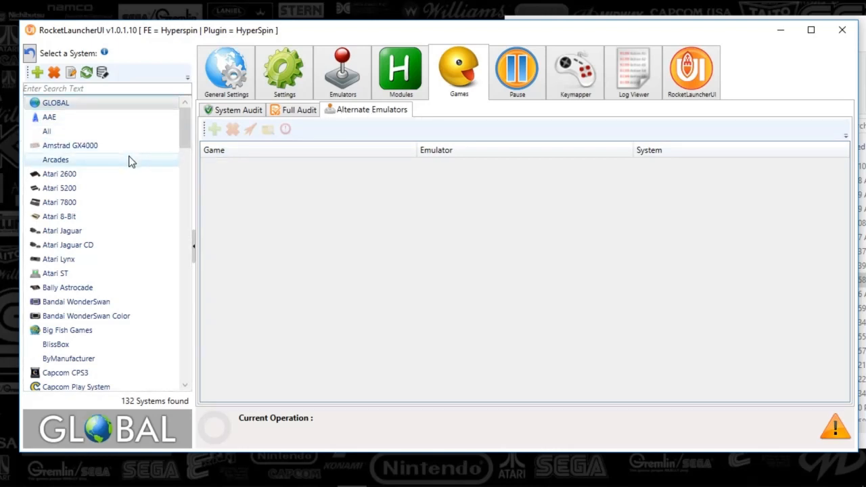
# Show the alternate emulators list of the Sega Dreamcast system
pyautogui.scroll(-18, 197, 192)
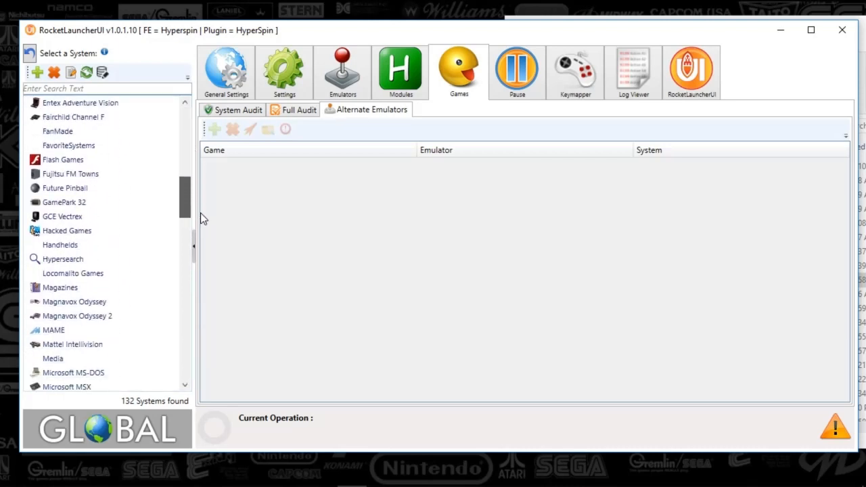
pyautogui.moveTo(204, 227); pyautogui.dragTo(213, 338)
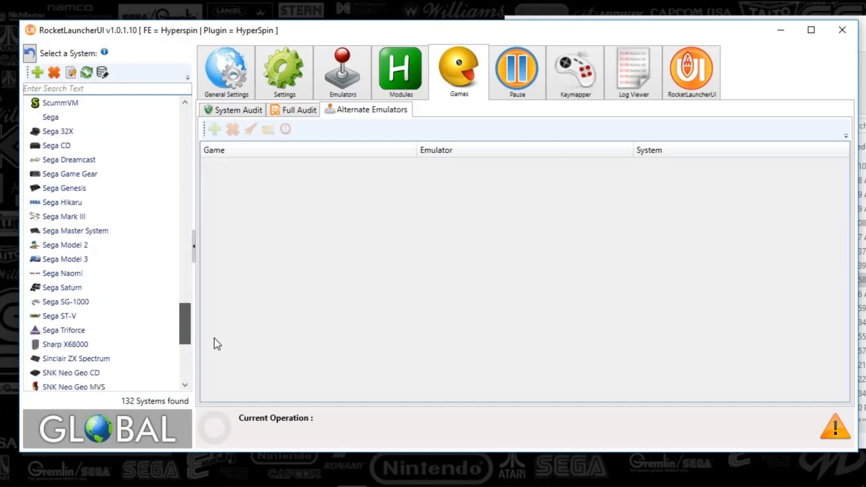
pyautogui.click(95, 161)
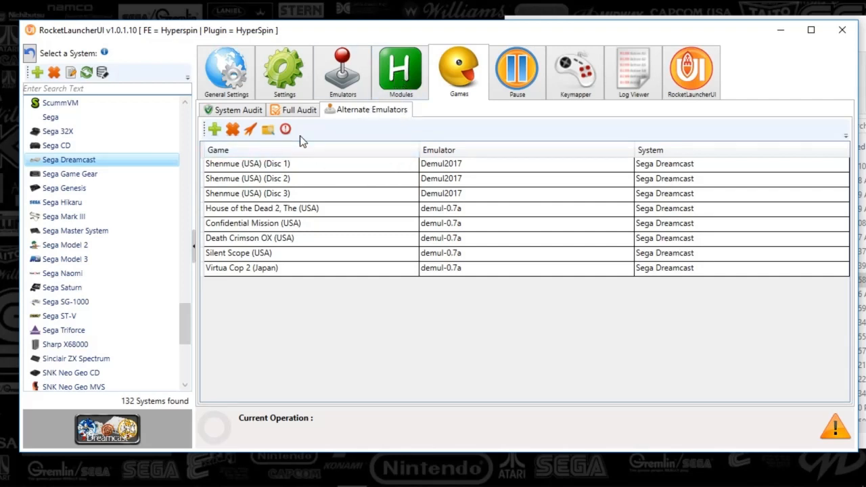
# Inspect the form for adding an alternate game emulator, including its system selection list, and close it without saving
pyautogui.click(214, 129)
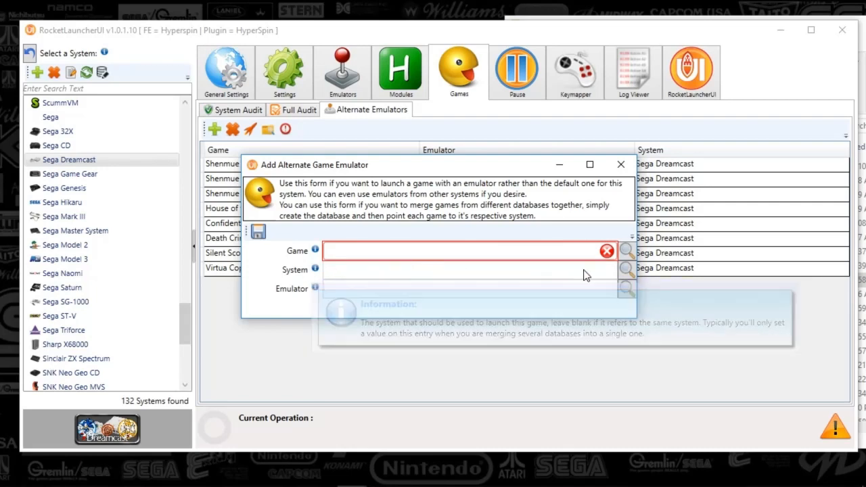
pyautogui.click(626, 271)
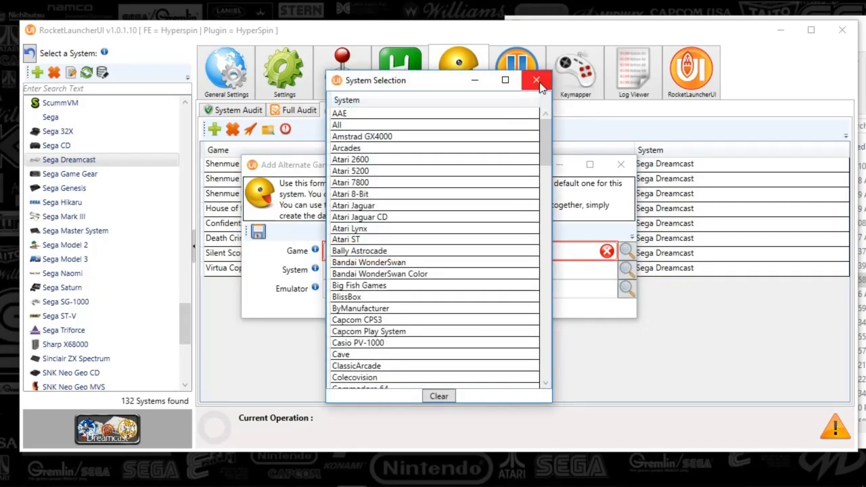
pyautogui.click(536, 80)
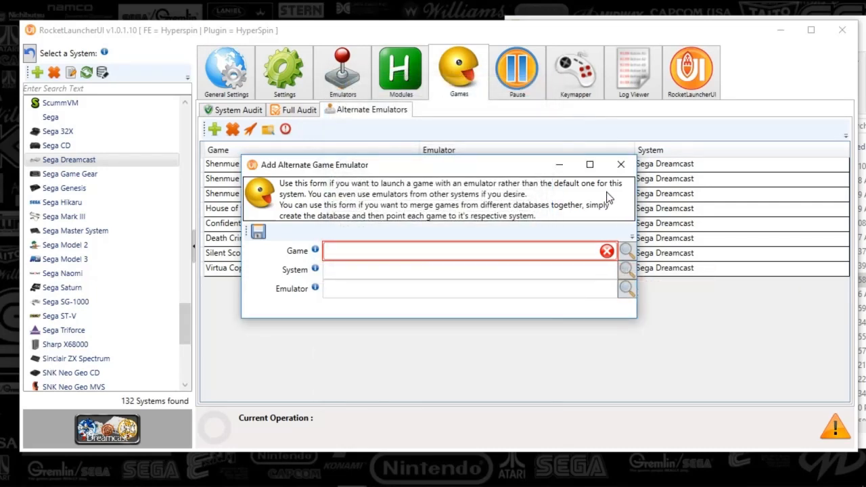
pyautogui.click(620, 164)
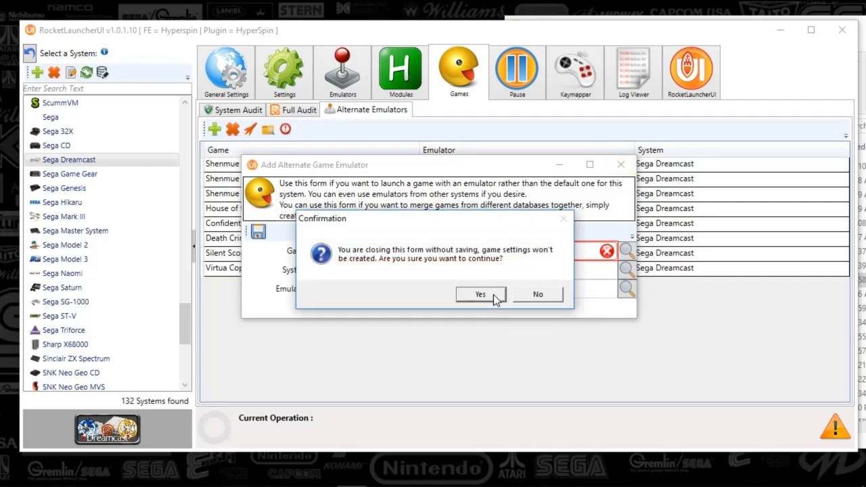
pyautogui.click(481, 295)
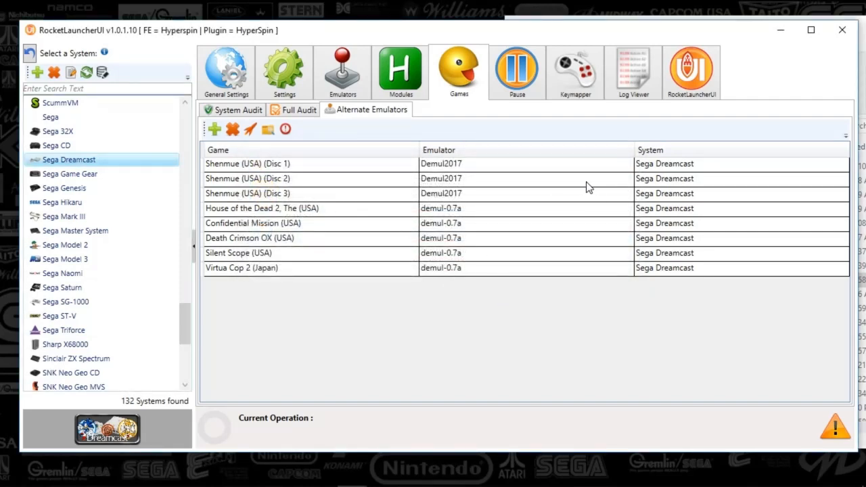
# Examine the global Pause settings, from menu visibility through the advanced, PDF, screenshot and multi-screen options
pyautogui.click(506, 74)
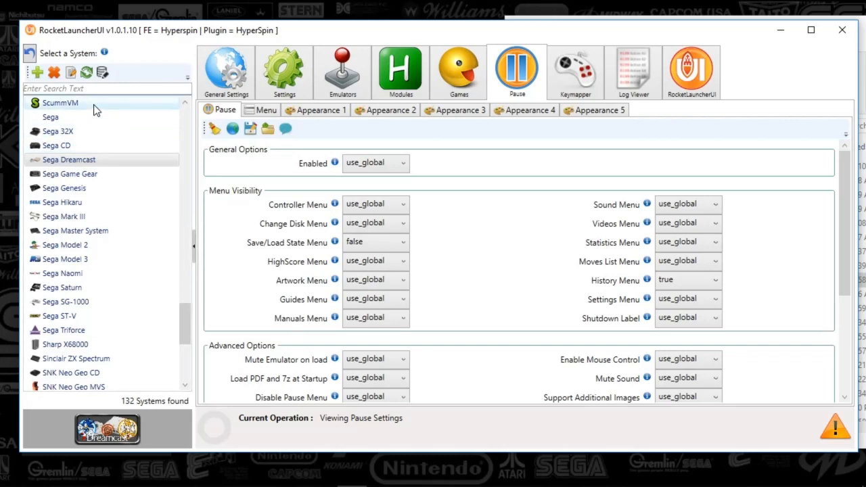
pyautogui.scroll(-4, 95, 129)
pyautogui.moveTo(187, 332); pyautogui.dragTo(184, 121)
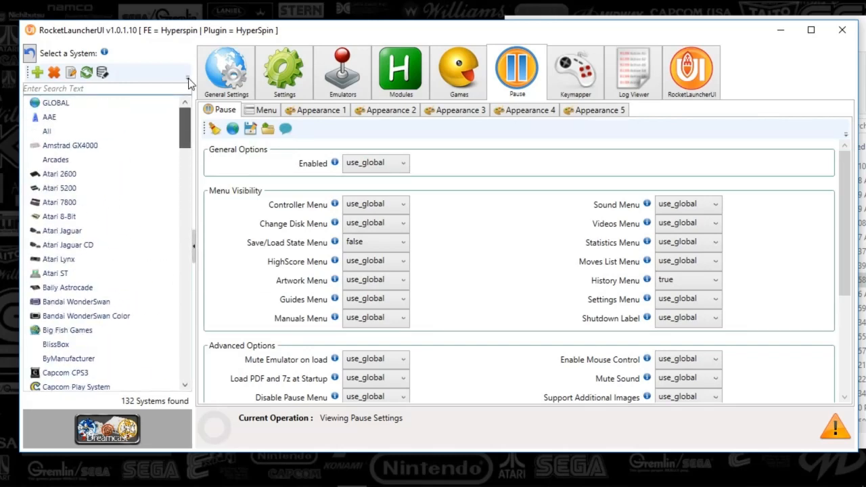
pyautogui.click(117, 106)
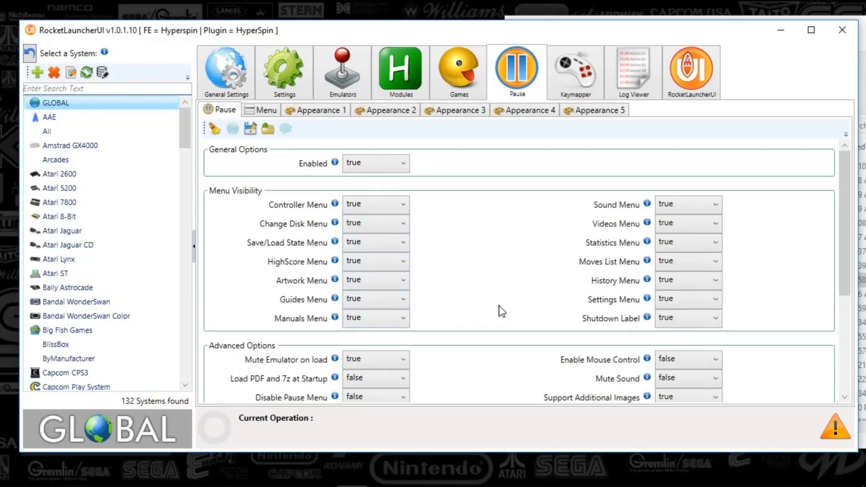
pyautogui.moveTo(649, 209)
pyautogui.moveTo(846, 265); pyautogui.dragTo(854, 318)
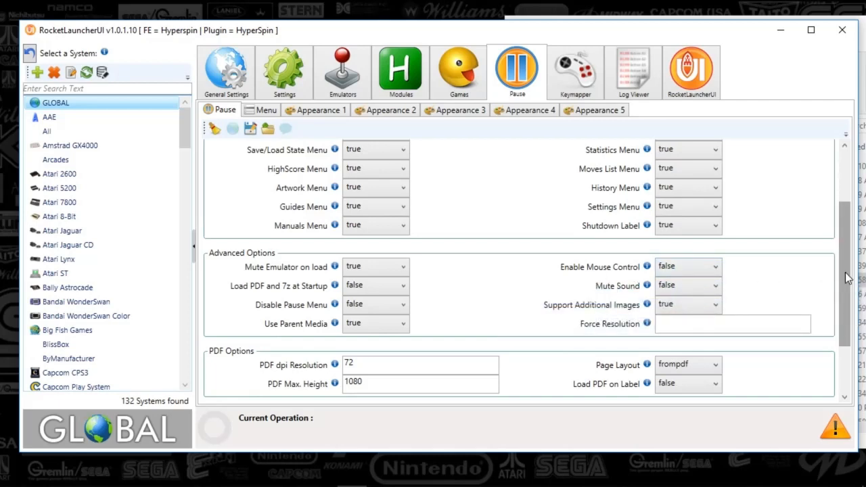
pyautogui.moveTo(849, 279); pyautogui.dragTo(849, 318)
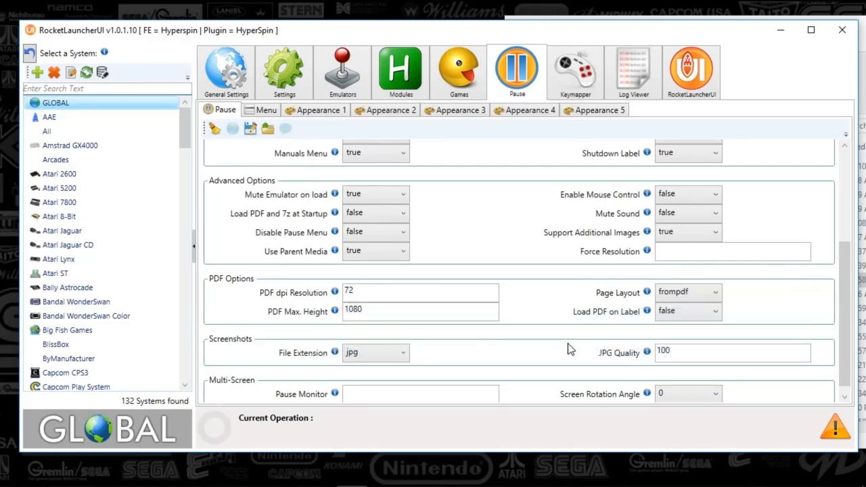
pyautogui.moveTo(844, 323); pyautogui.dragTo(773, 92)
# Review the global Pause menu settings, including the main menu, music player, save/load state, video and high score options
pyautogui.click(266, 112)
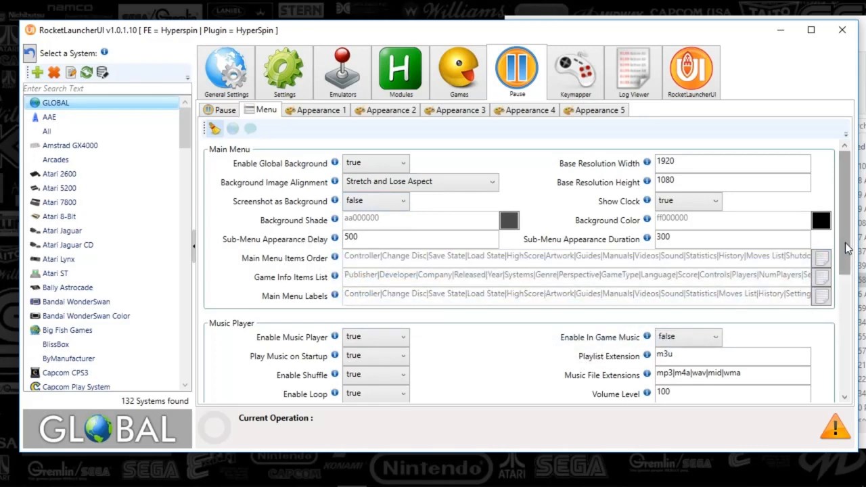
pyautogui.moveTo(845, 251); pyautogui.dragTo(845, 313)
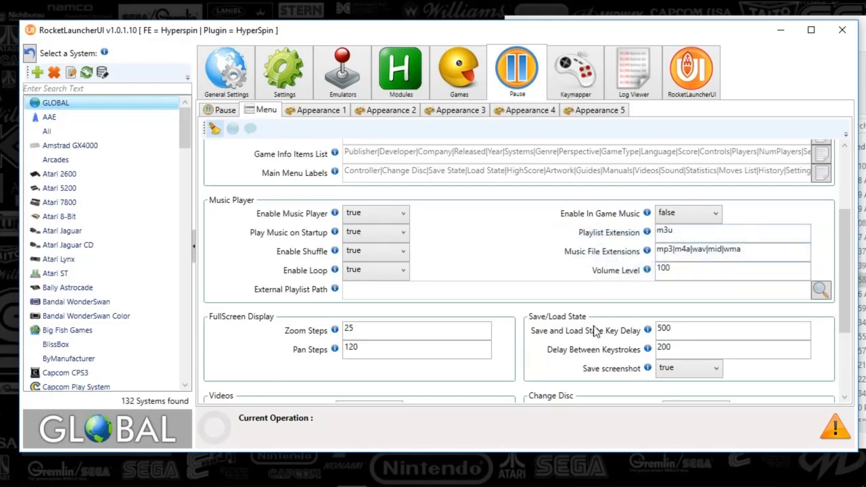
pyautogui.moveTo(846, 261); pyautogui.dragTo(847, 319)
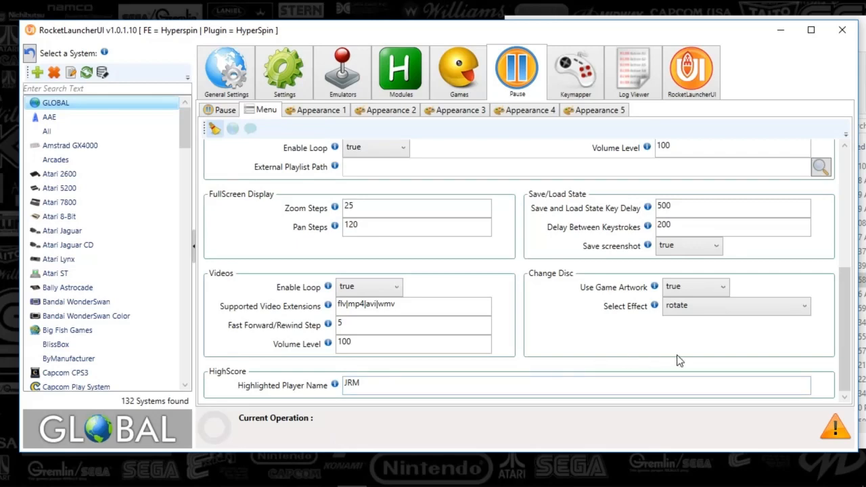
pyautogui.scroll(10, 679, 360)
# Look through the Appearance 1 and Appearance 2 pages of the global Pause settings
pyautogui.click(321, 111)
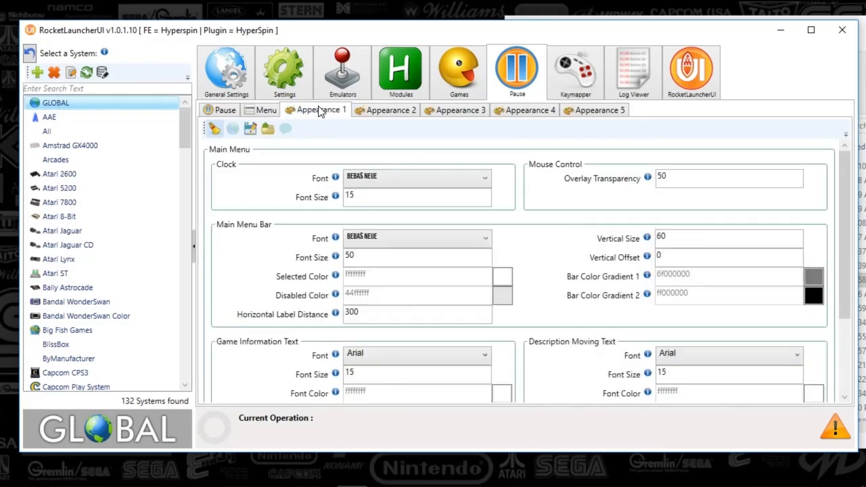
pyautogui.scroll(-3, 594, 213)
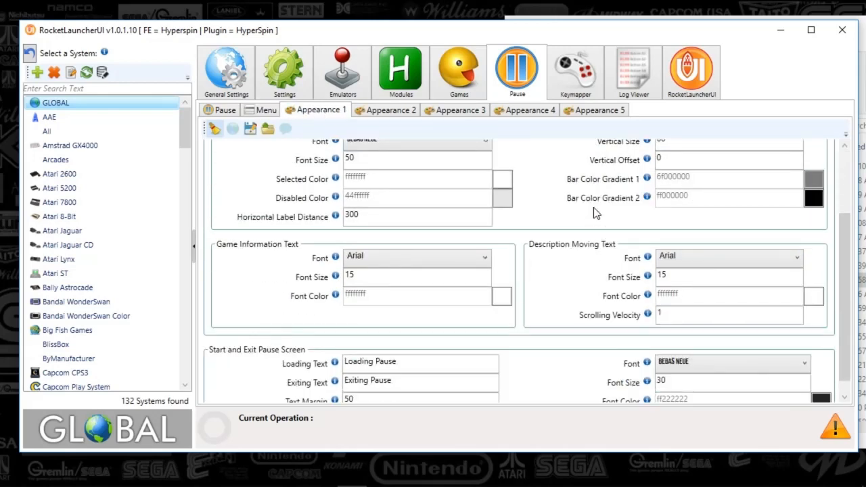
pyautogui.scroll(-1, 596, 213)
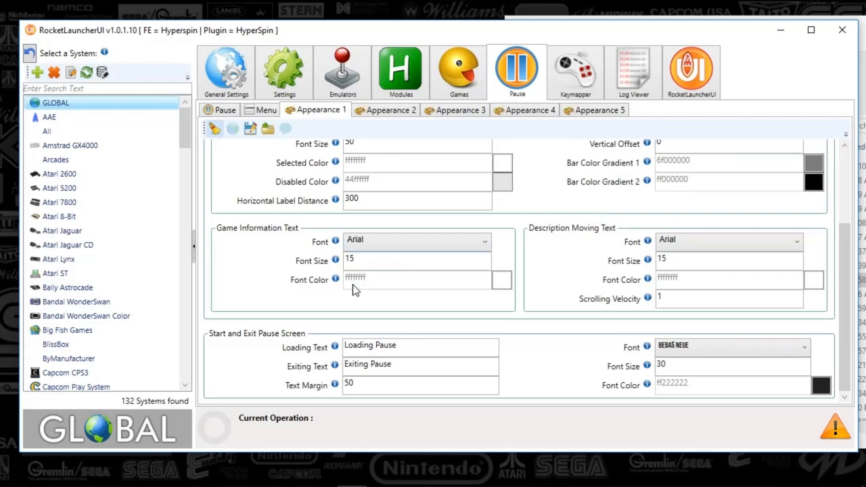
pyautogui.scroll(4, 364, 276)
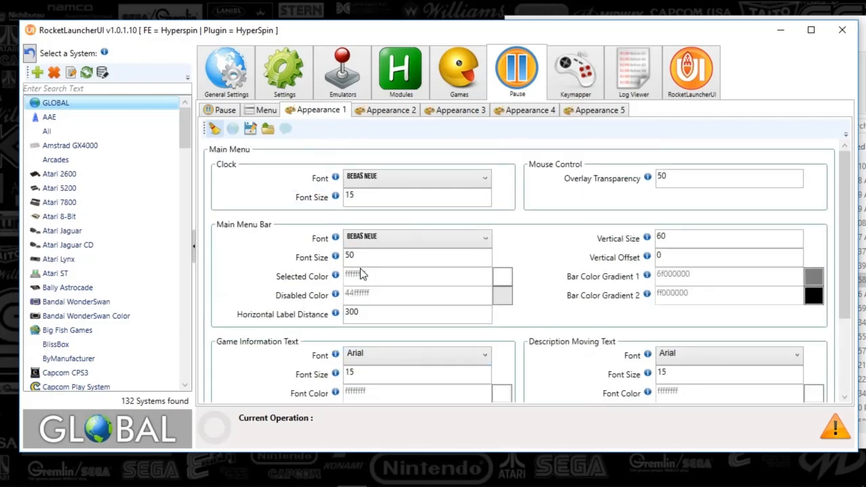
pyautogui.click(389, 112)
pyautogui.scroll(-4, 549, 202)
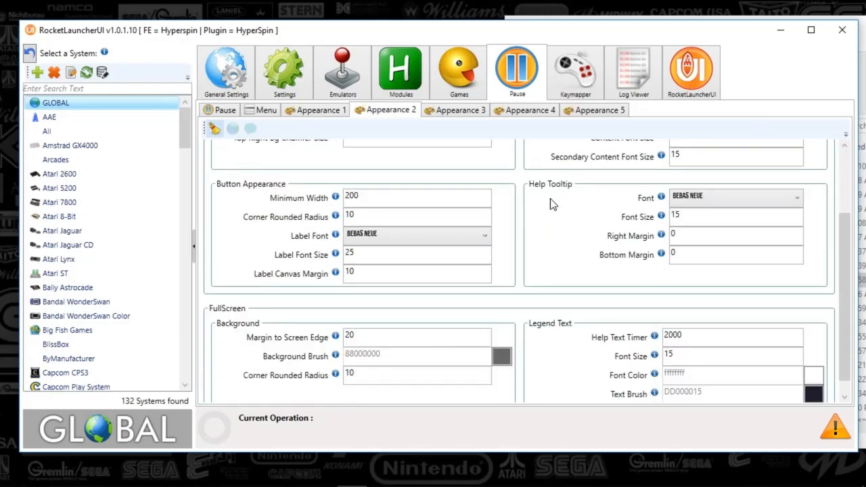
pyautogui.scroll(4, 560, 227)
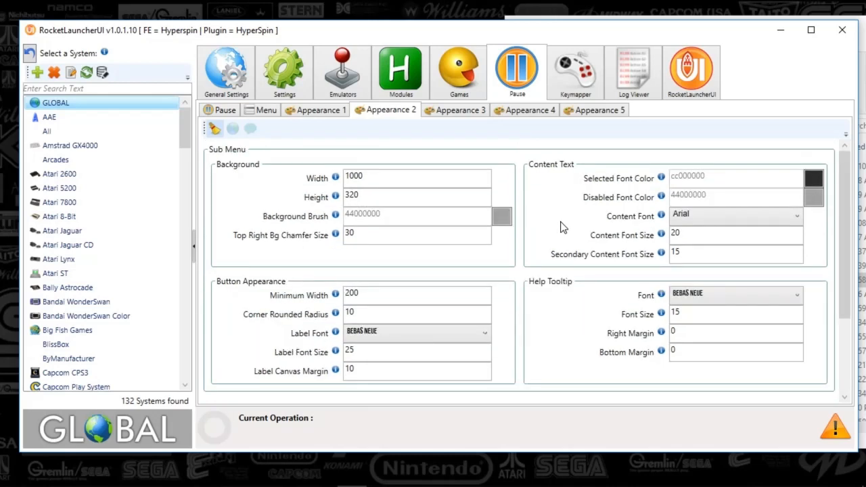
# Look through the Appearance 3, Appearance 4 and Appearance 5 pages of the global Pause settings
pyautogui.click(467, 111)
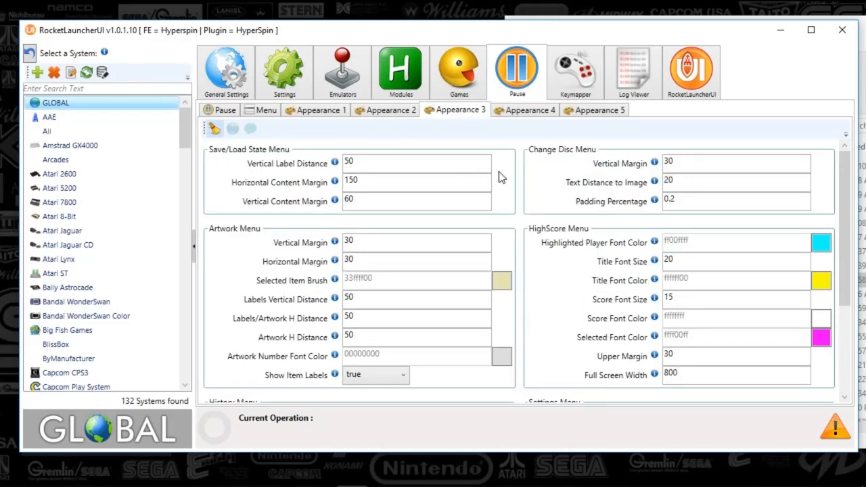
pyautogui.scroll(-5, 501, 177)
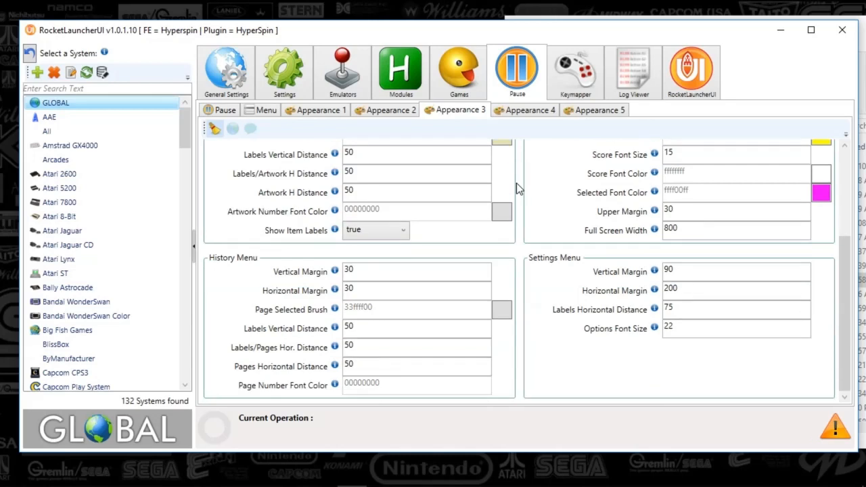
pyautogui.scroll(5, 521, 192)
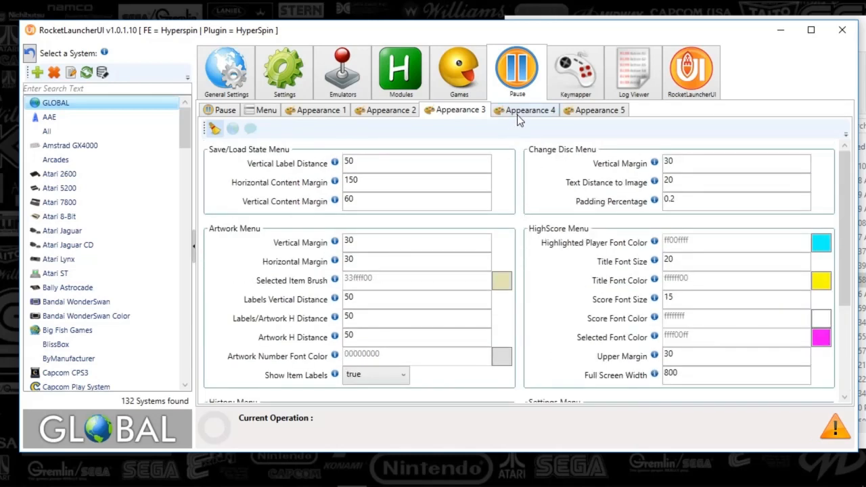
pyautogui.click(522, 110)
pyautogui.scroll(-4, 521, 151)
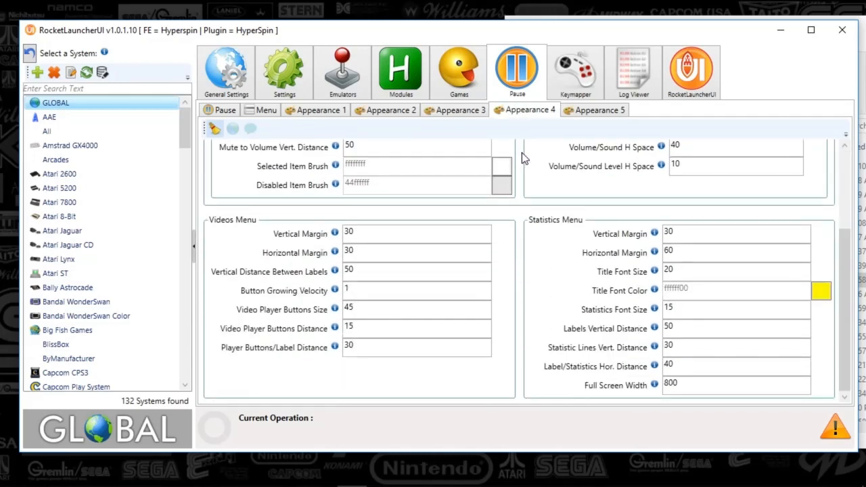
pyautogui.scroll(4, 521, 153)
pyautogui.click(575, 112)
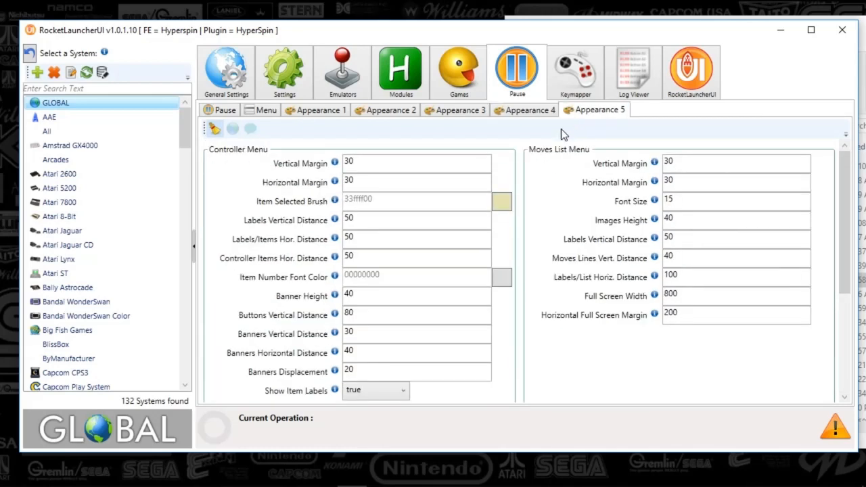
pyautogui.scroll(-5, 539, 155)
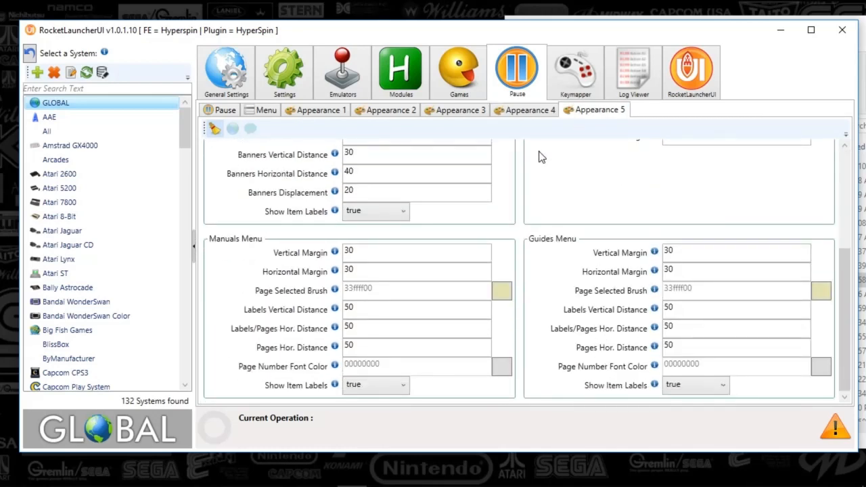
pyautogui.scroll(5, 540, 159)
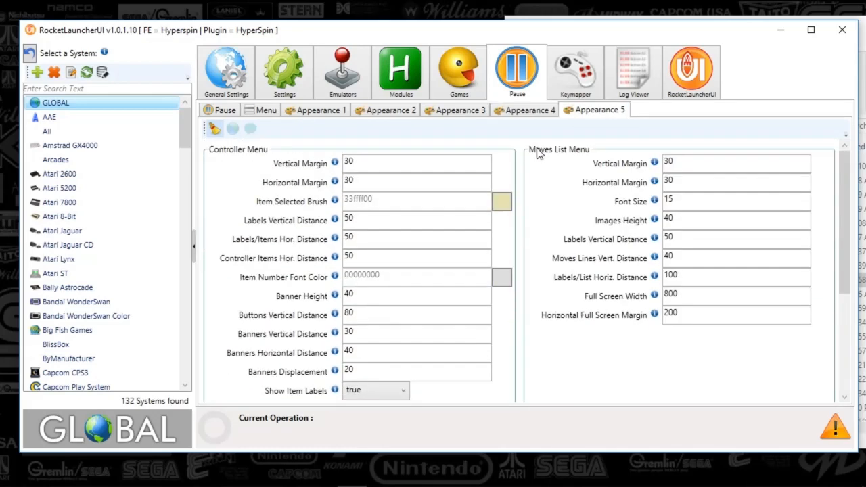
# View the global AutoHotKey keymapper profiles, checking the HyperSpin and _Default entries
pyautogui.click(562, 92)
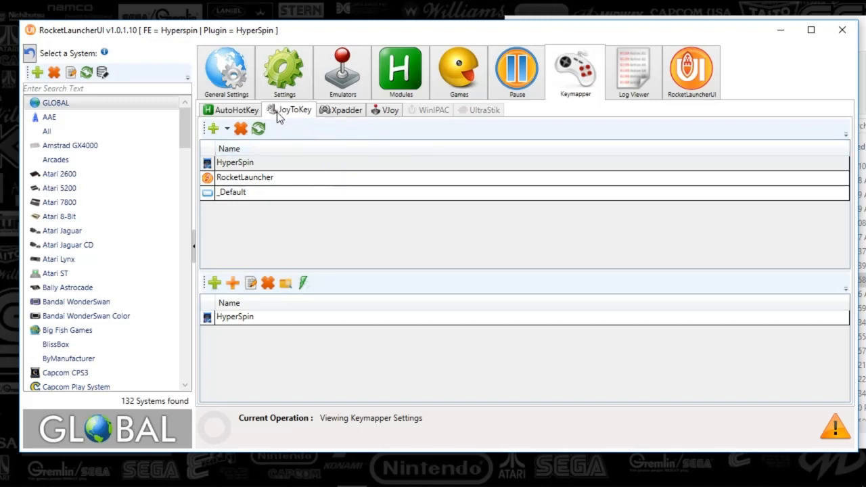
pyautogui.click(236, 113)
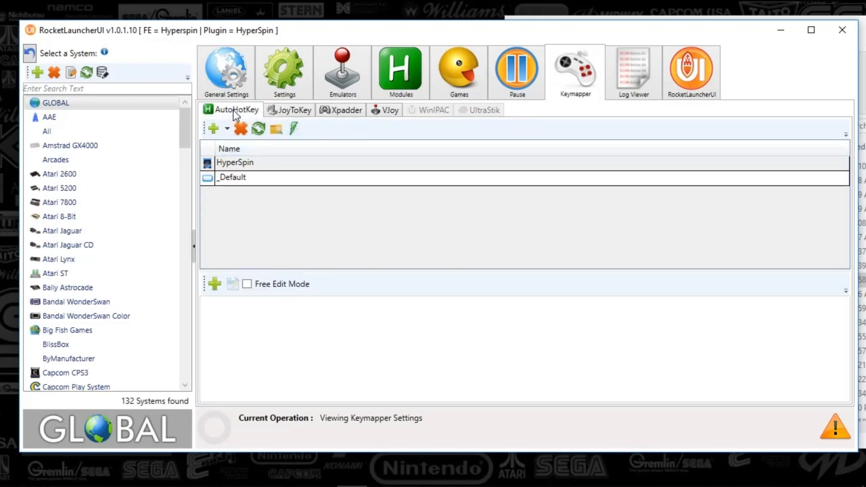
pyautogui.click(237, 164)
pyautogui.click(264, 179)
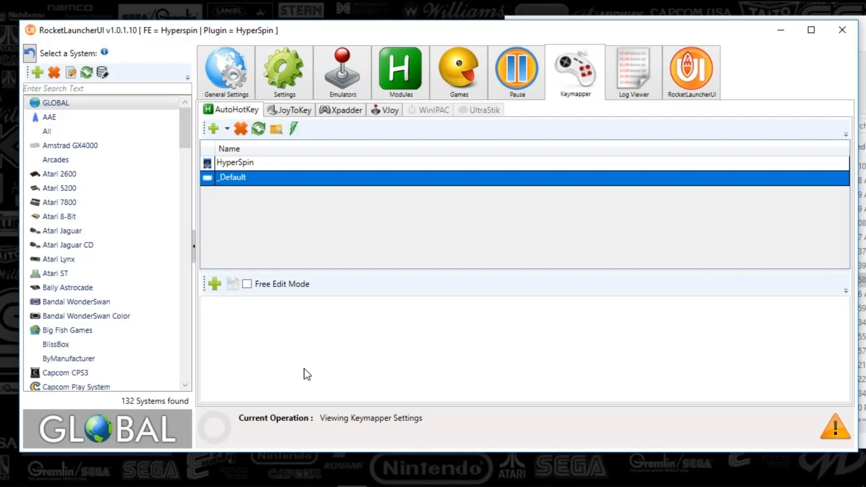
# View the global JoyToKey keymapper profiles, checking the HyperSpin and RocketLauncher entries
pyautogui.click(278, 111)
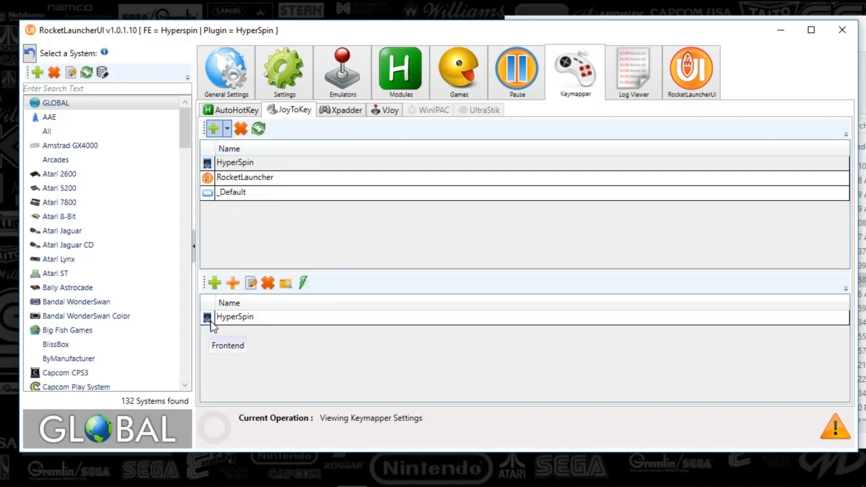
pyautogui.click(256, 322)
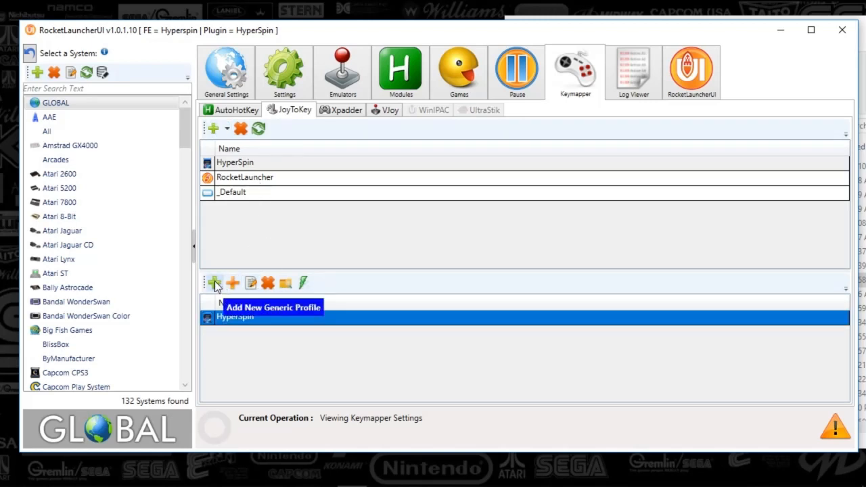
pyautogui.click(276, 180)
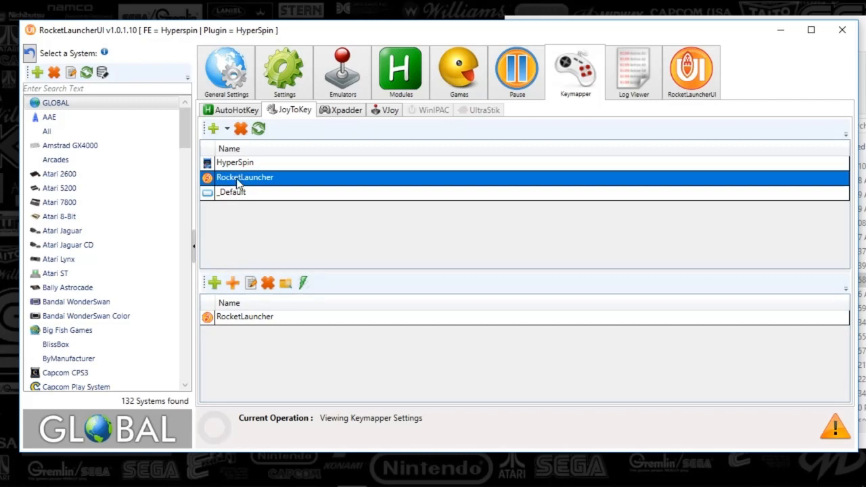
# View the global JoyToKey _Default profiles, and look over the Xpadder and VJoy keymapper profiles
pyautogui.moveTo(295, 179); pyautogui.dragTo(203, 303)
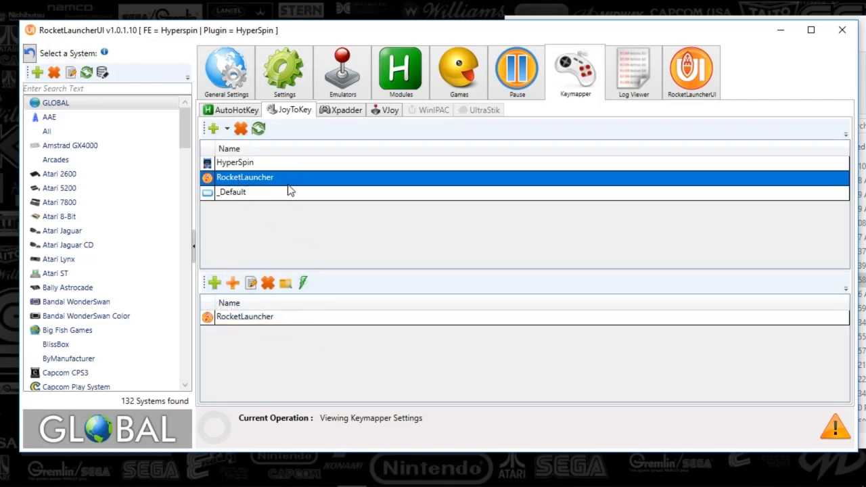
pyautogui.click(247, 193)
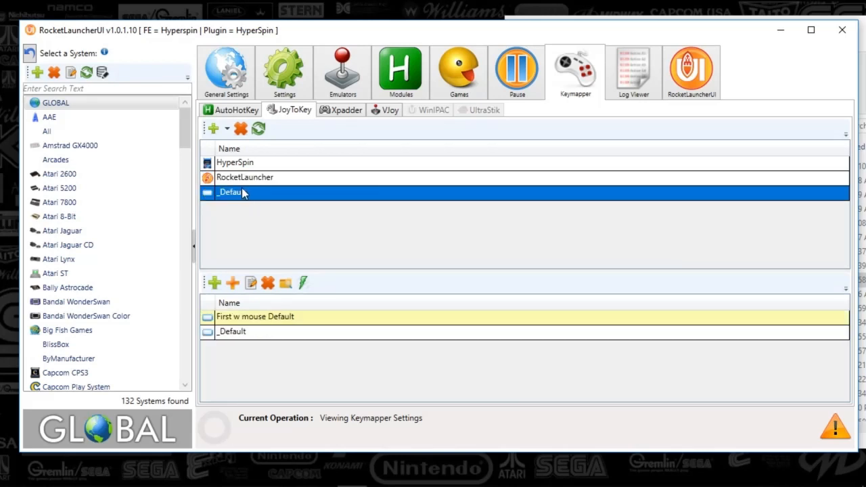
pyautogui.click(223, 332)
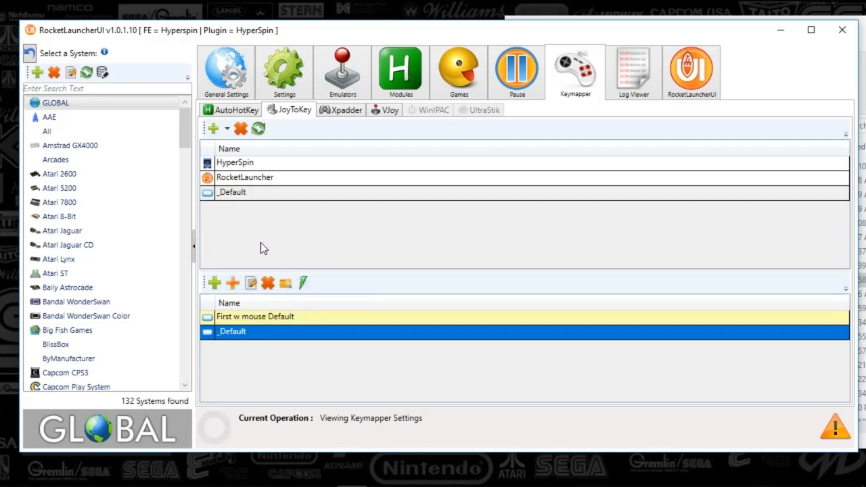
pyautogui.click(346, 110)
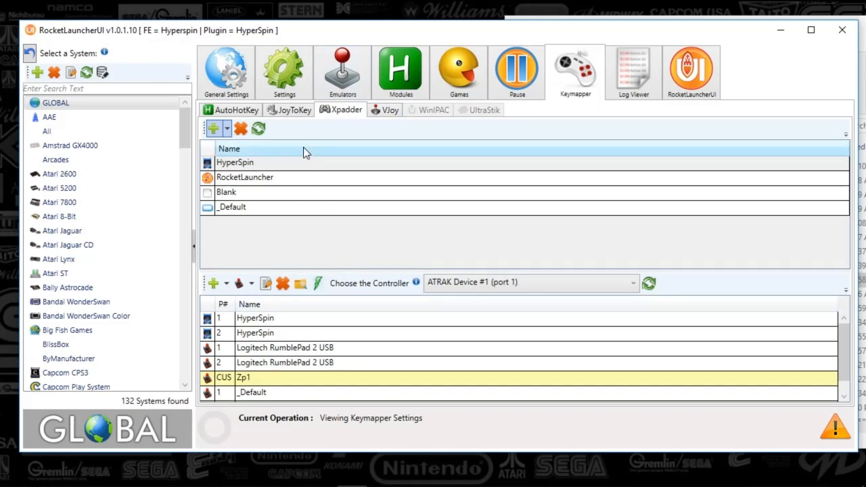
pyautogui.click(386, 110)
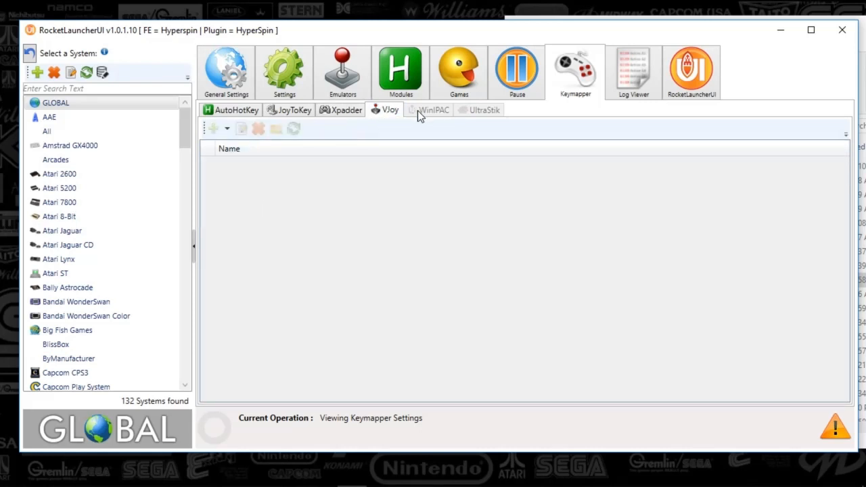
# Open the log viewer and try to reload the RocketLauncher log data for the global system
pyautogui.click(623, 85)
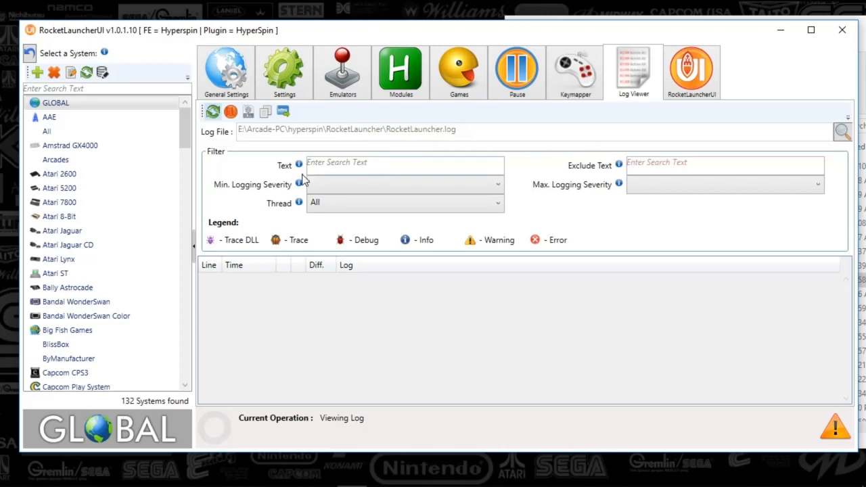
pyautogui.click(213, 111)
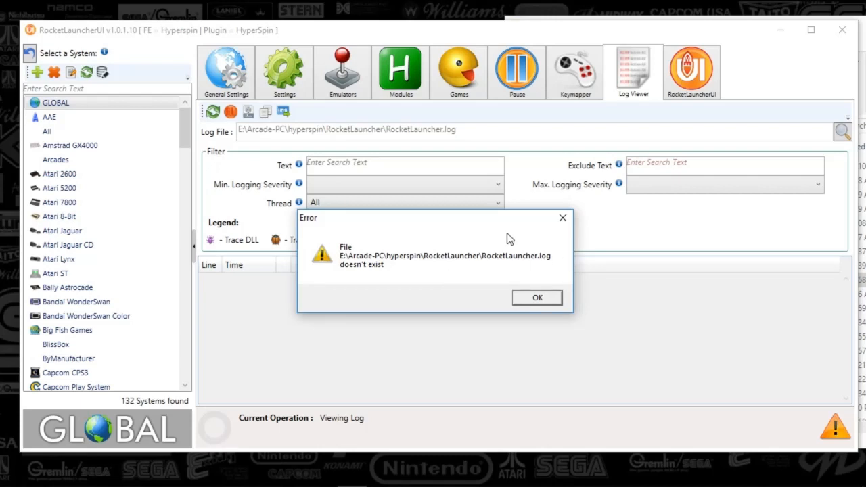
pyautogui.moveTo(491, 223); pyautogui.dragTo(498, 276)
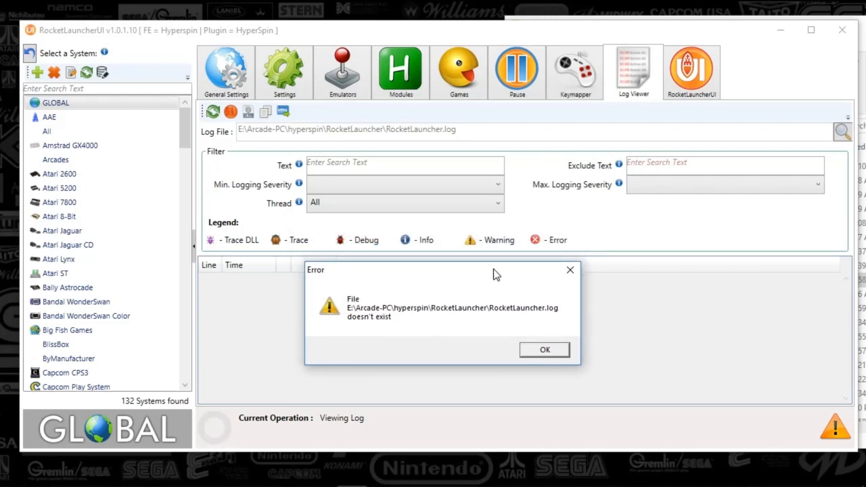
pyautogui.click(548, 347)
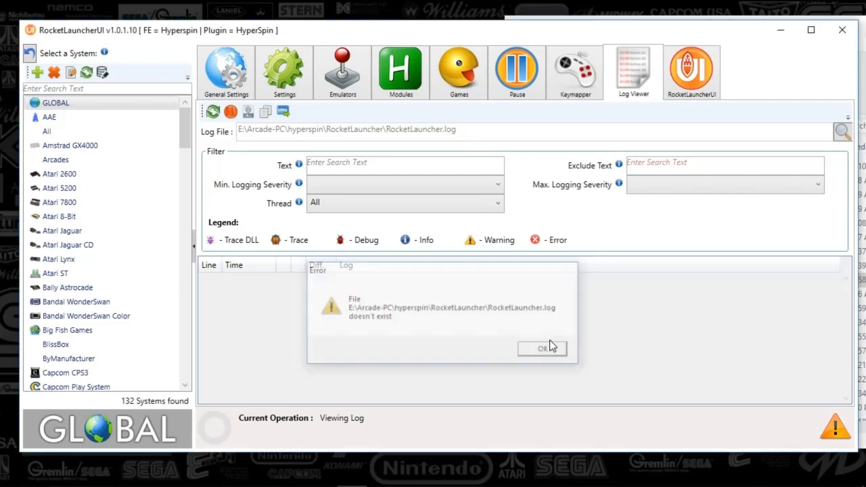
# Glance back at the global alternate emulators and Pause settings, and return to the log viewer
pyautogui.click(467, 88)
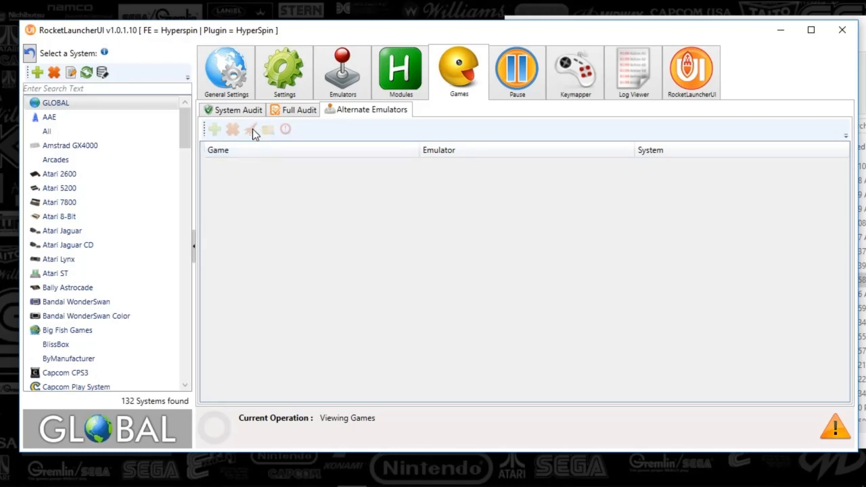
pyautogui.click(520, 77)
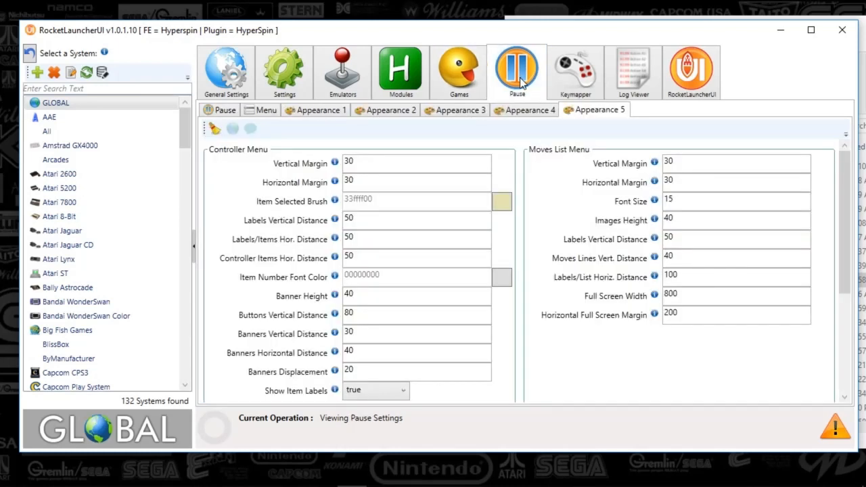
pyautogui.click(614, 78)
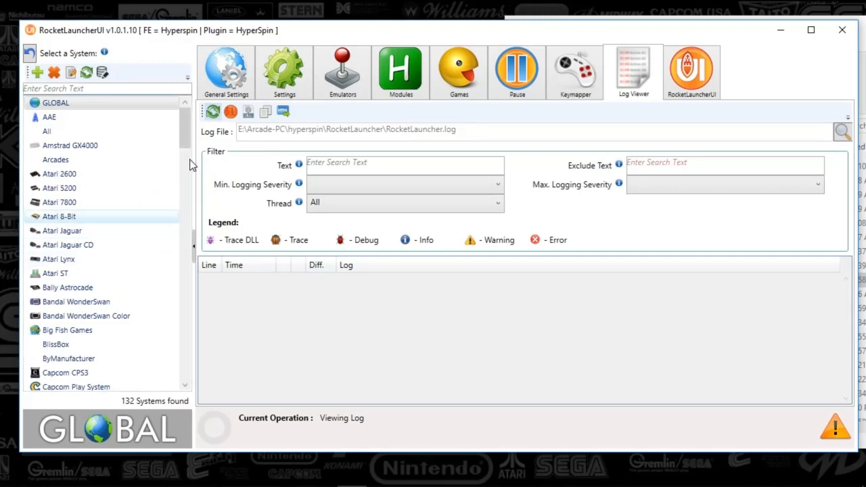
# Try to reload the log data with the PC Games system selected
pyautogui.moveTo(184, 147); pyautogui.dragTo(199, 293)
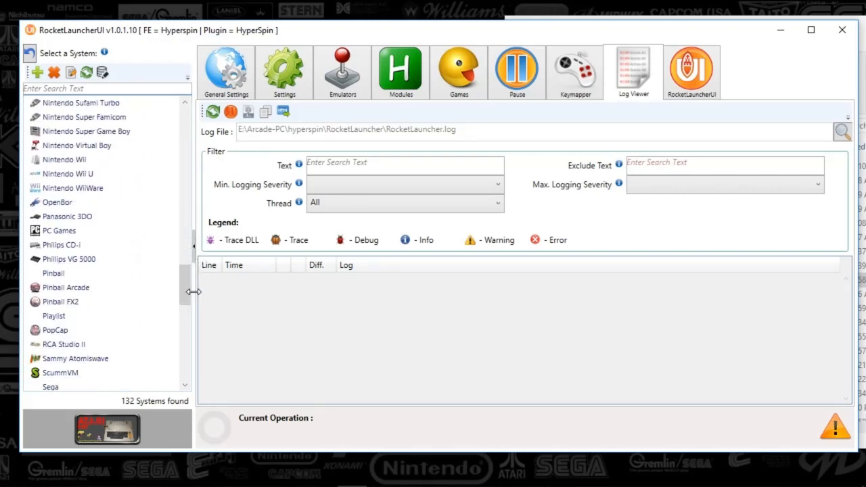
pyautogui.click(91, 234)
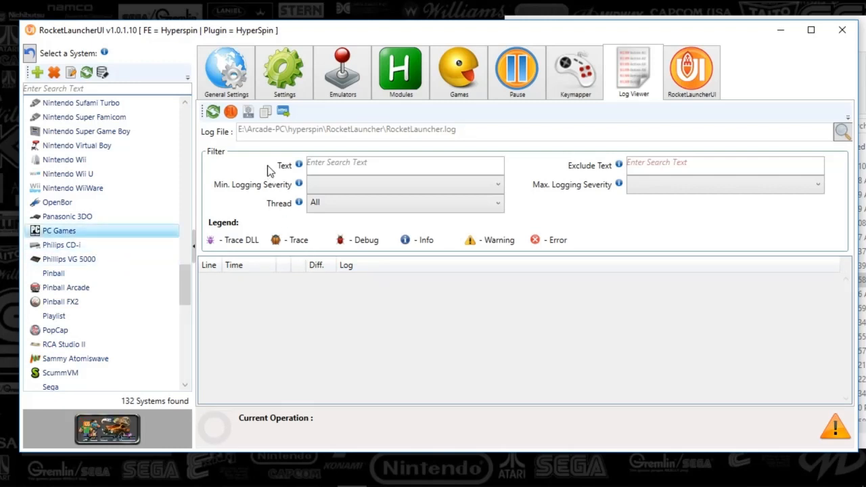
pyautogui.click(215, 113)
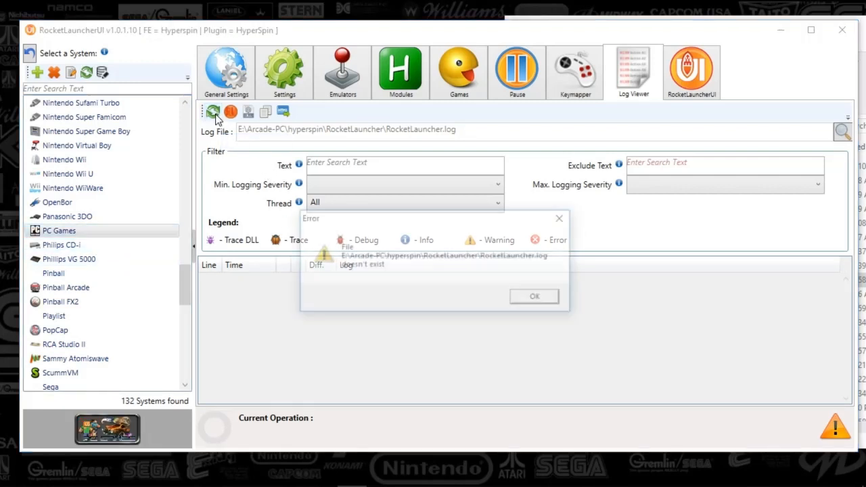
pyautogui.click(525, 300)
# Try to reload the log data with the Nintendo Game Boy system selected
pyautogui.moveTo(185, 292); pyautogui.dragTo(186, 258)
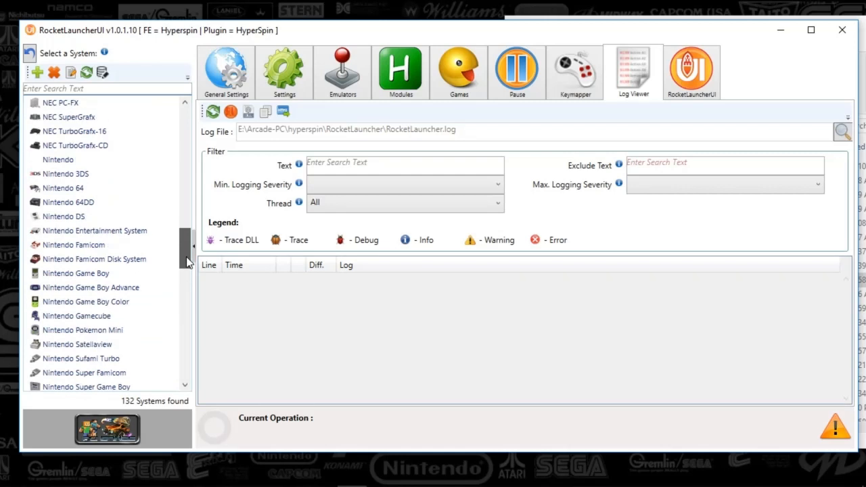
pyautogui.click(156, 273)
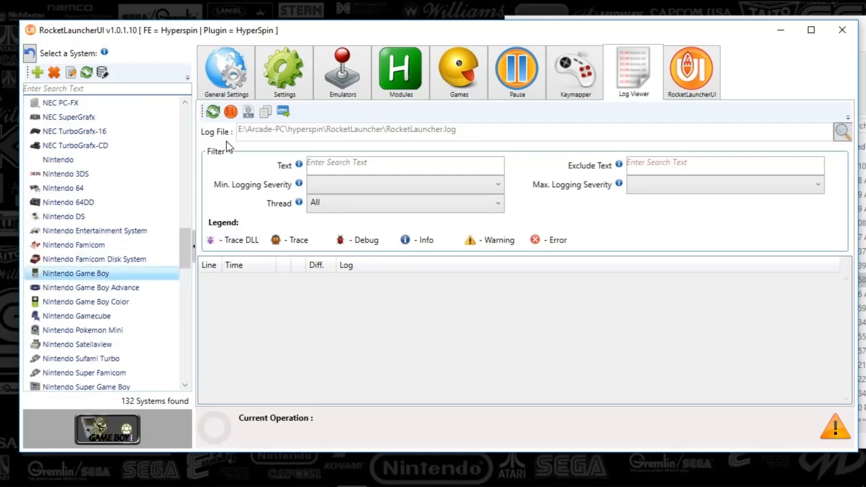
pyautogui.click(213, 111)
pyautogui.click(537, 298)
# Return to the GLOBAL system and check the log viewer's Thread, Min. Logging Severity and Max. Logging Severity filter options
pyautogui.moveTo(186, 254); pyautogui.dragTo(186, 125)
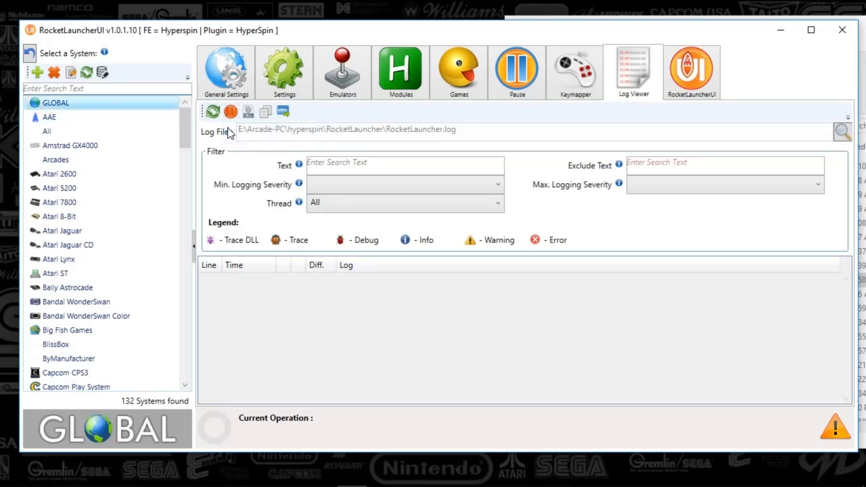
pyautogui.click(326, 210)
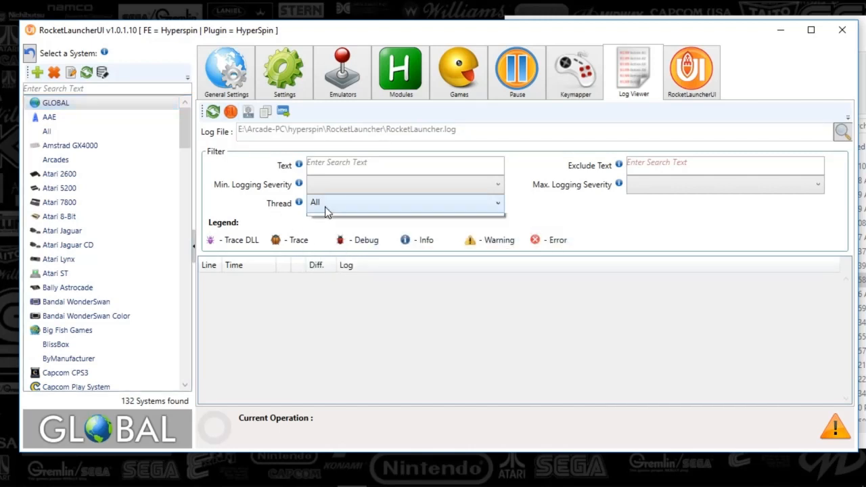
pyautogui.click(324, 207)
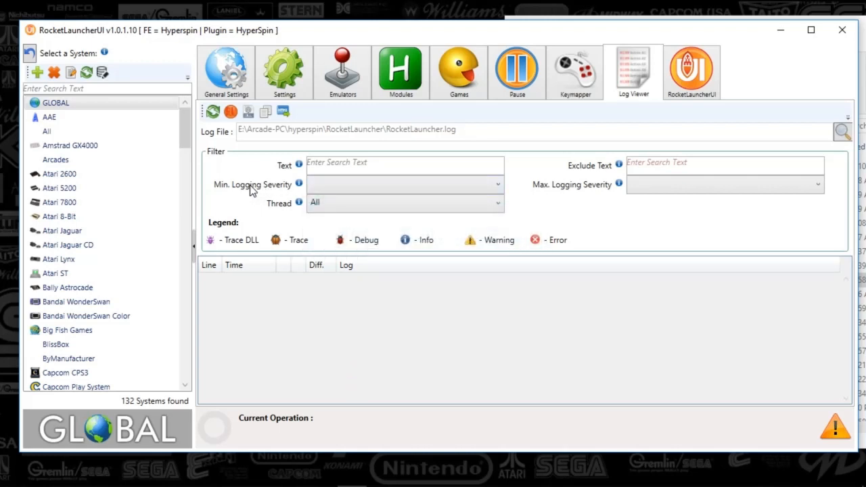
pyautogui.click(348, 180)
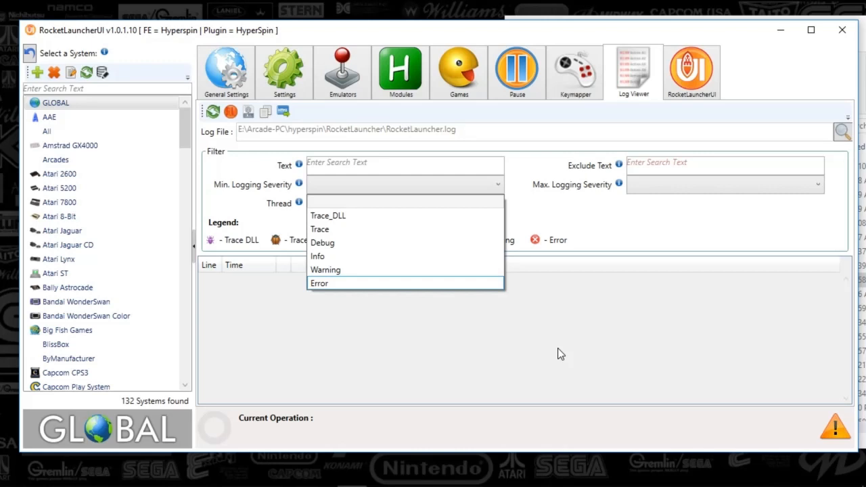
pyautogui.click(334, 316)
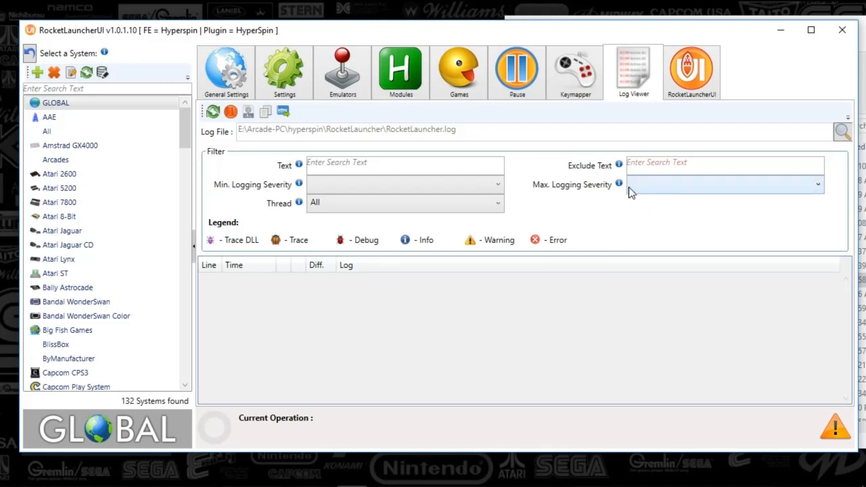
pyautogui.click(650, 188)
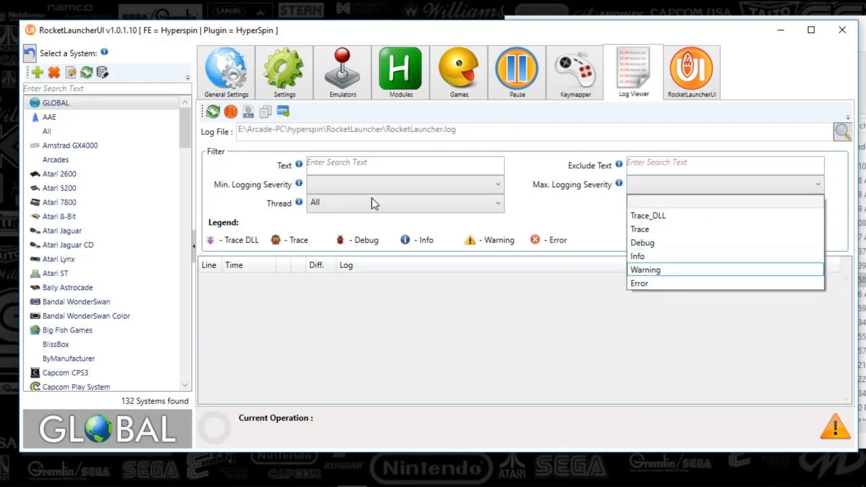
pyautogui.click(465, 395)
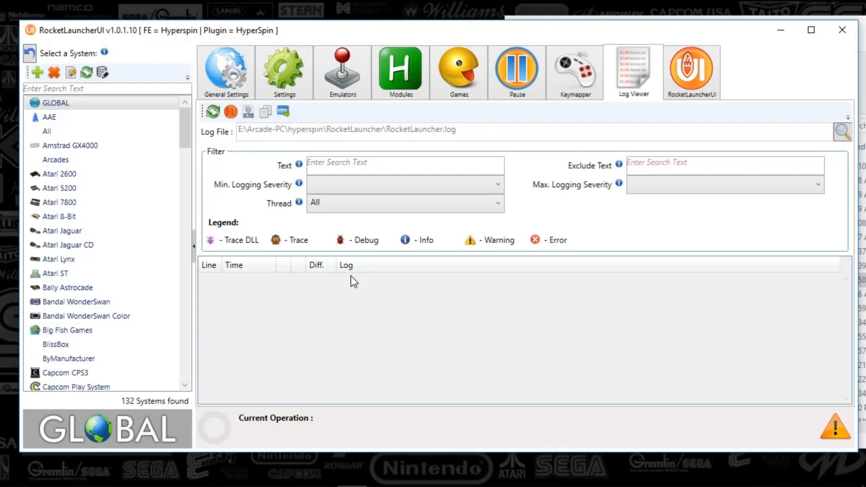
pyautogui.click(347, 185)
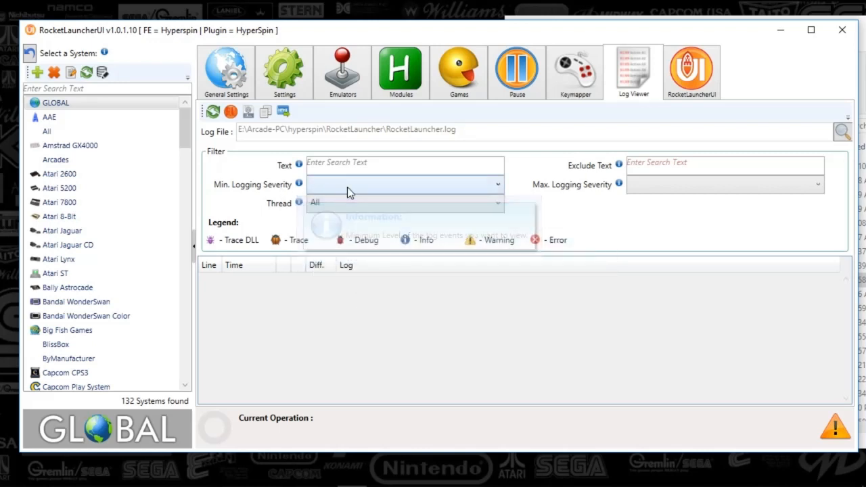
pyautogui.click(642, 184)
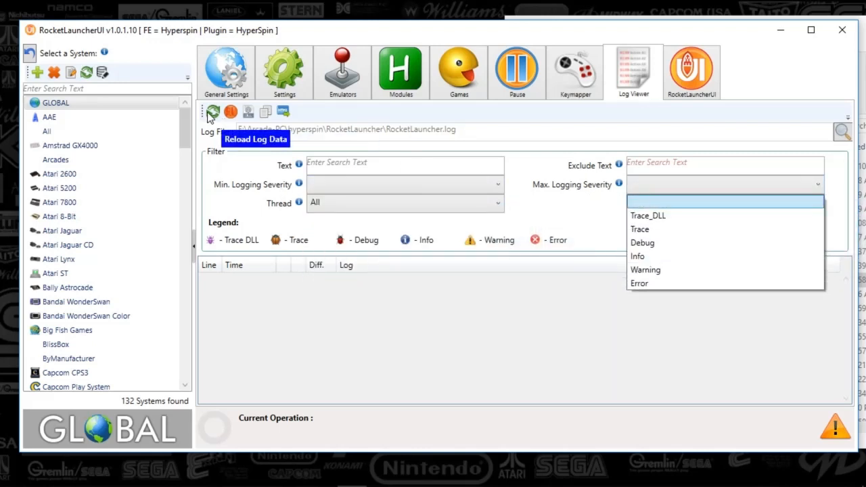
pyautogui.click(217, 142)
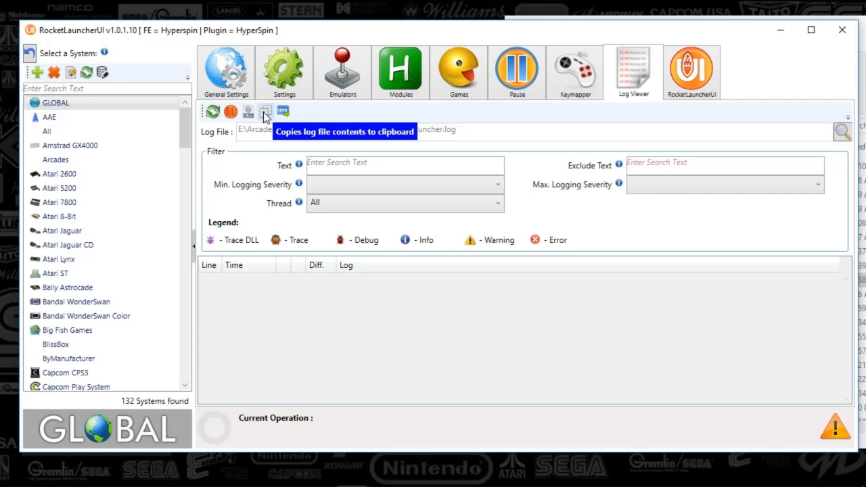
# Open the RocketLauncherUI settings and check the Installed Libraries and Installed Class Libraries lists, collapsing each again
pyautogui.click(688, 95)
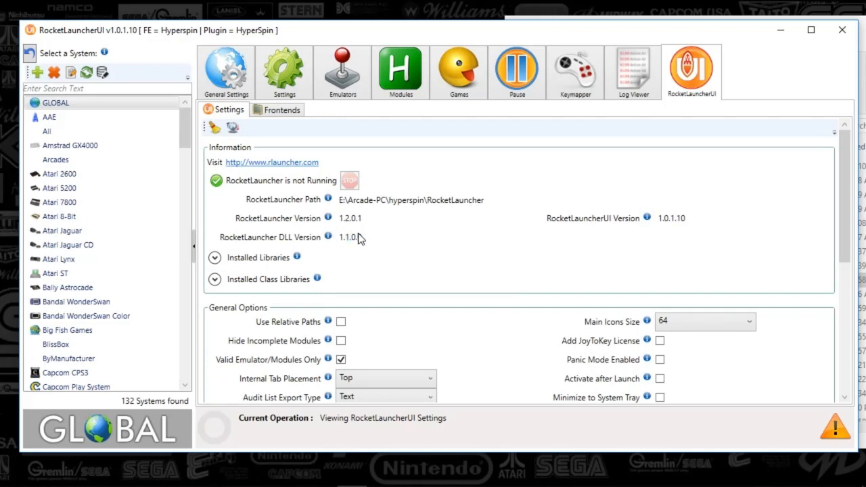
pyautogui.click(216, 261)
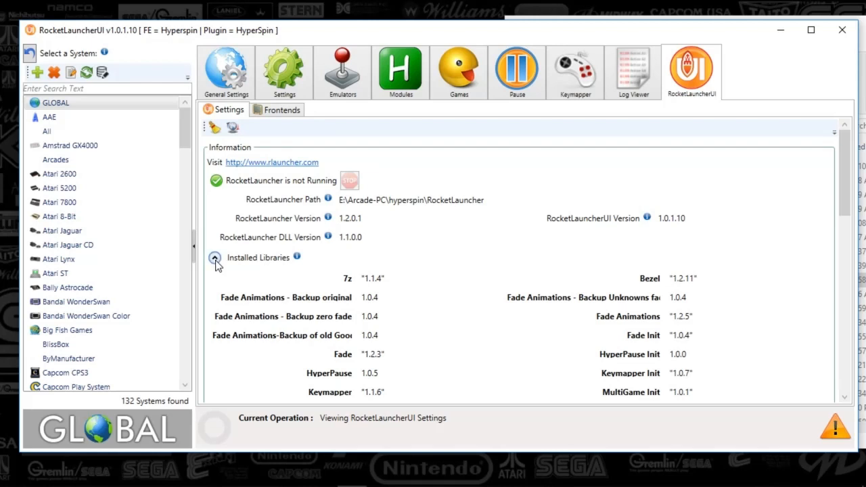
pyautogui.click(216, 260)
pyautogui.click(216, 280)
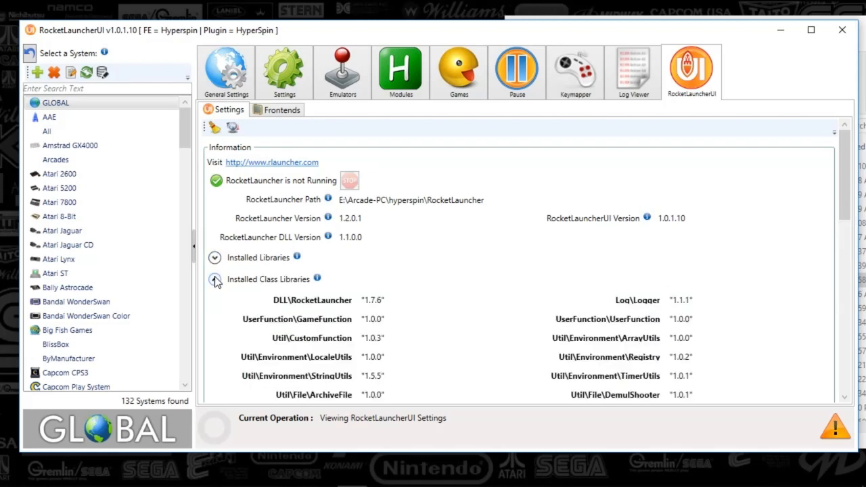
pyautogui.click(216, 282)
# Look through the General, Startup, Edit and Web-Service options in the RocketLauncherUI settings
pyautogui.moveTo(847, 210); pyautogui.dragTo(845, 230)
pyautogui.moveTo(844, 233); pyautogui.dragTo(845, 287)
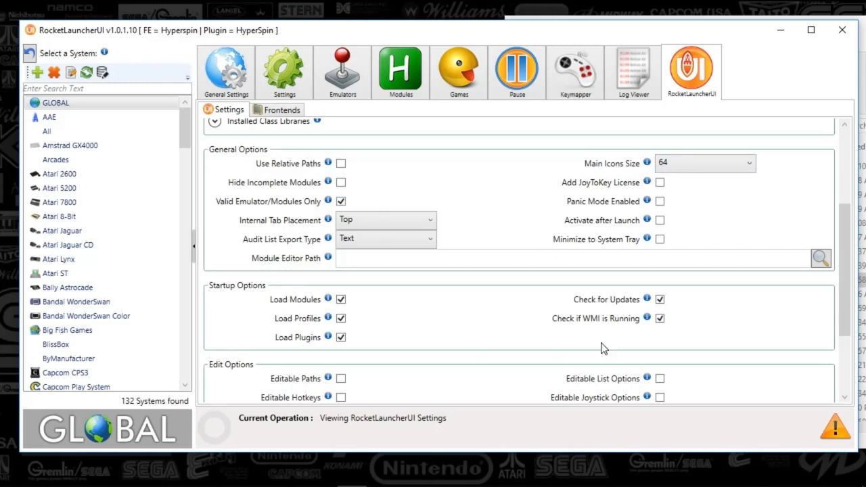
pyautogui.scroll(-3, 839, 284)
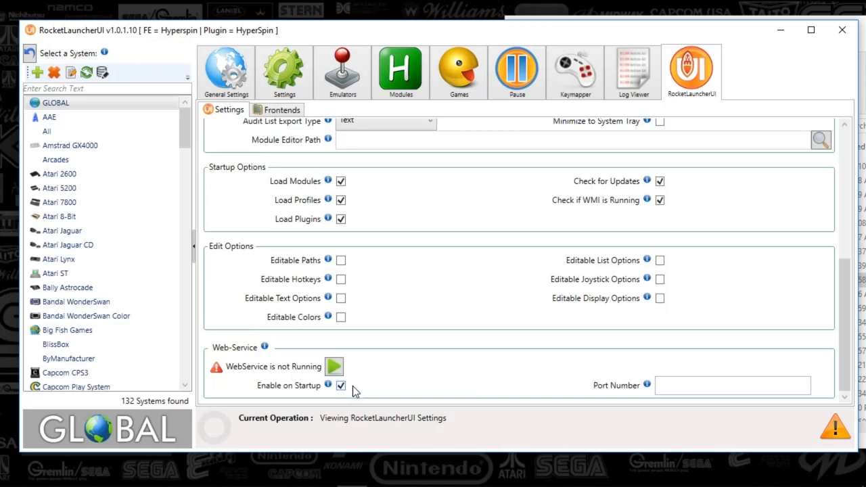
pyautogui.moveTo(344, 386)
pyautogui.moveTo(845, 350); pyautogui.dragTo(830, 161)
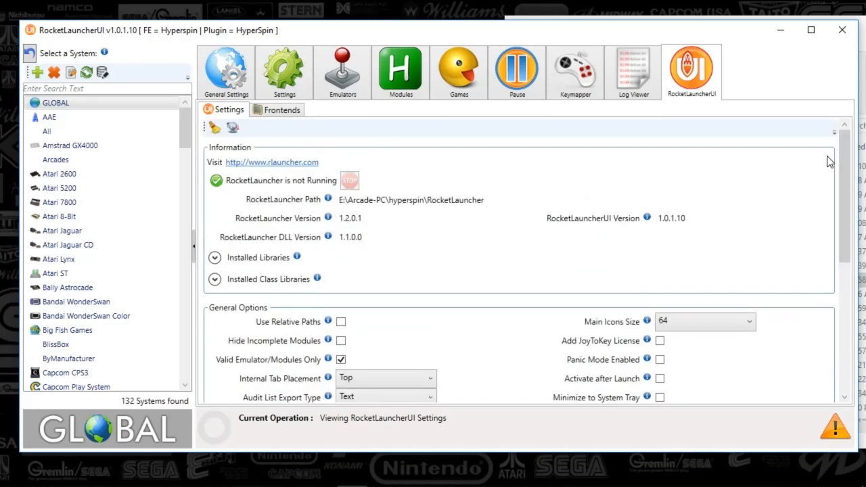
# View the list of frontends configured for RocketLauncherUI
pyautogui.click(280, 110)
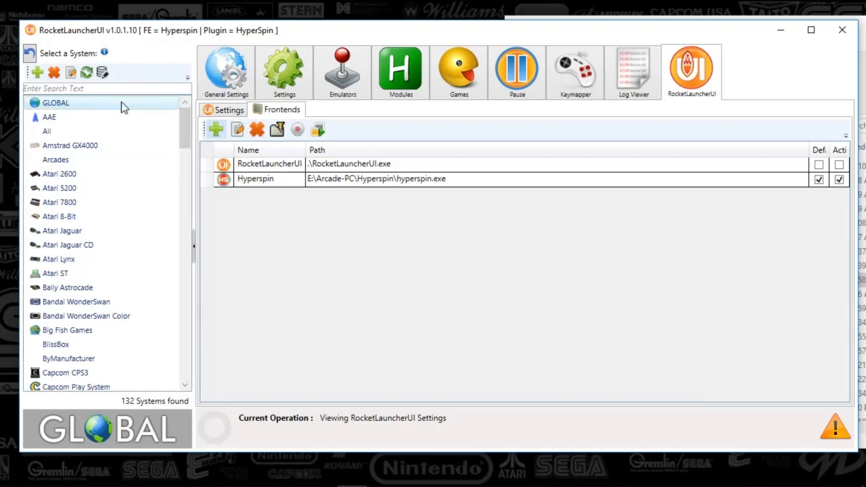
pyautogui.moveTo(159, 33); pyautogui.dragTo(149, 30)
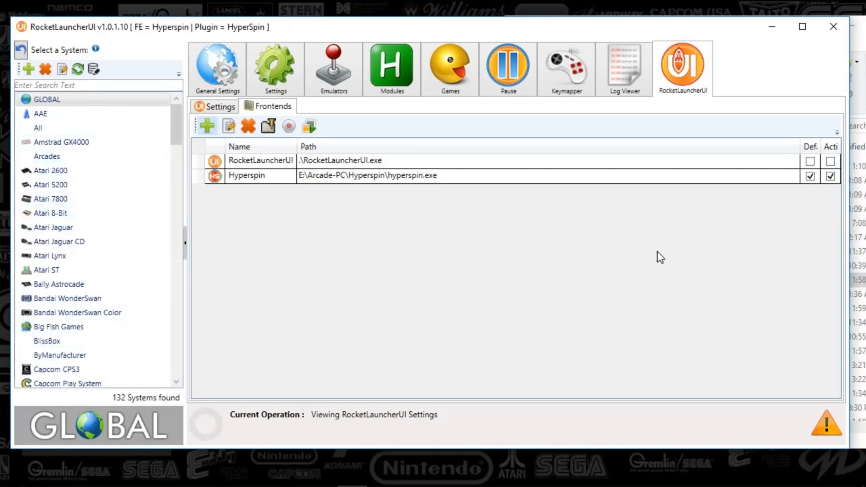
# Switch to the OBS window
pyautogui.moveTo(745, 483)
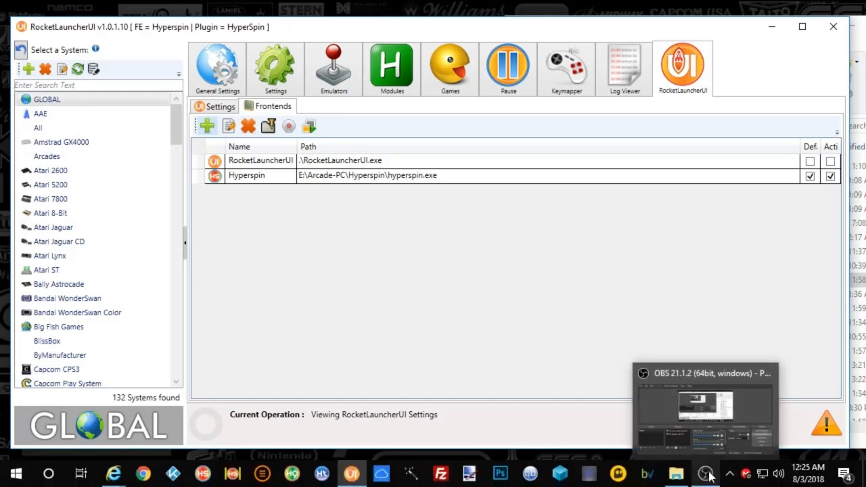
pyautogui.click(721, 421)
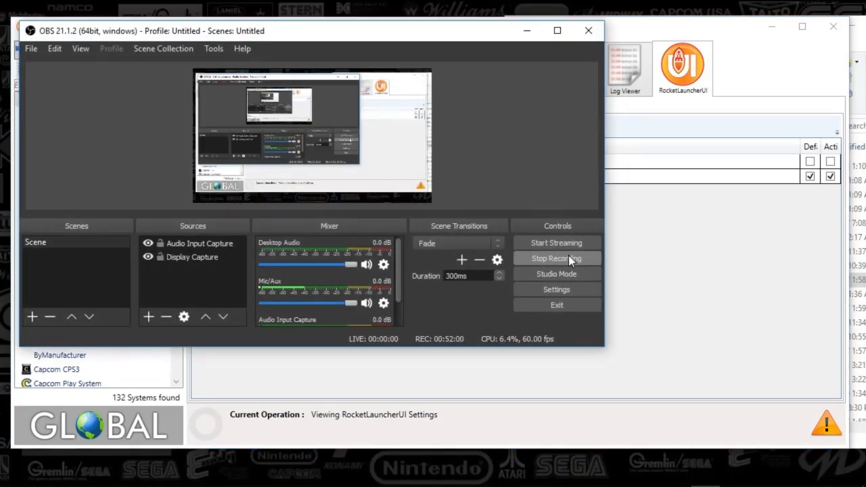